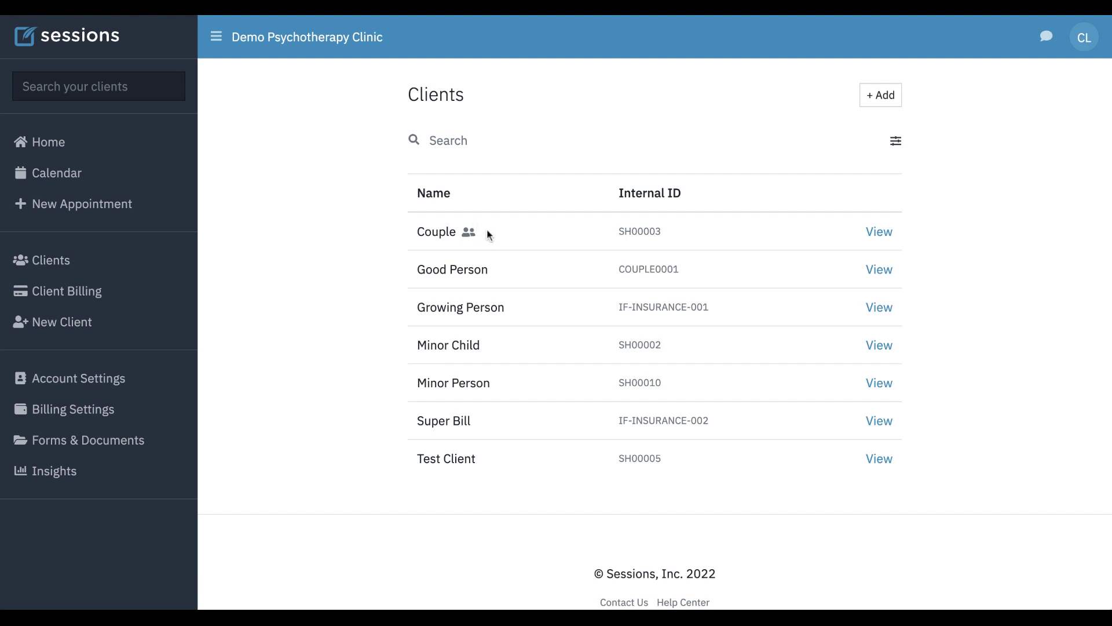
- Start a new Couple / Family / Conjoint client and name it 'Conjoint Client'
{"action": "left_click", "coordinate": [885, 103]}
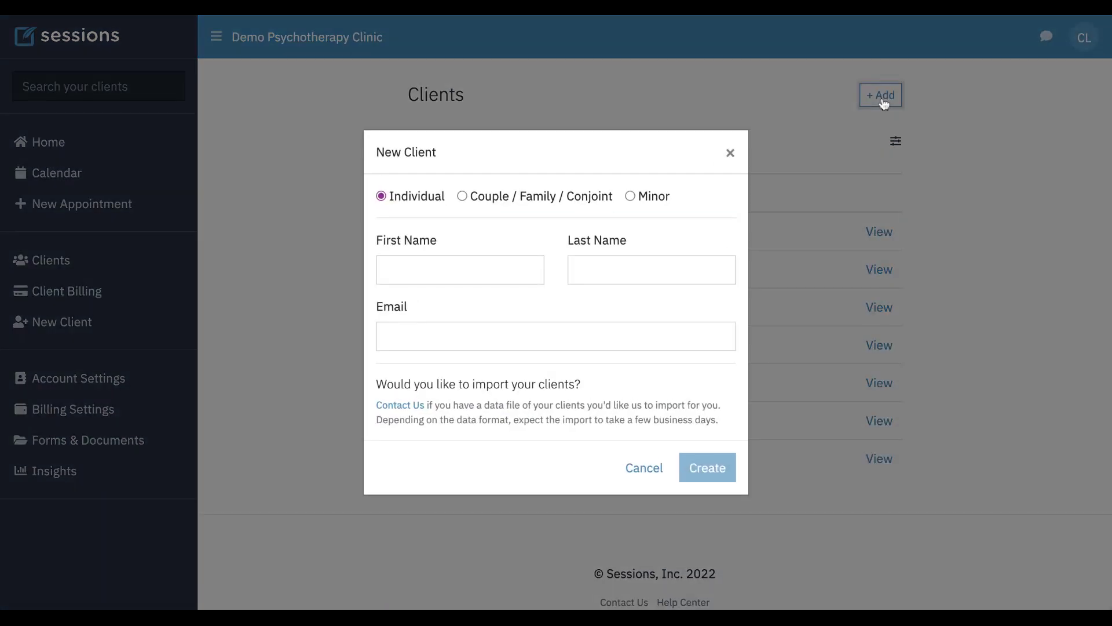
{"action": "left_click", "coordinate": [462, 196]}
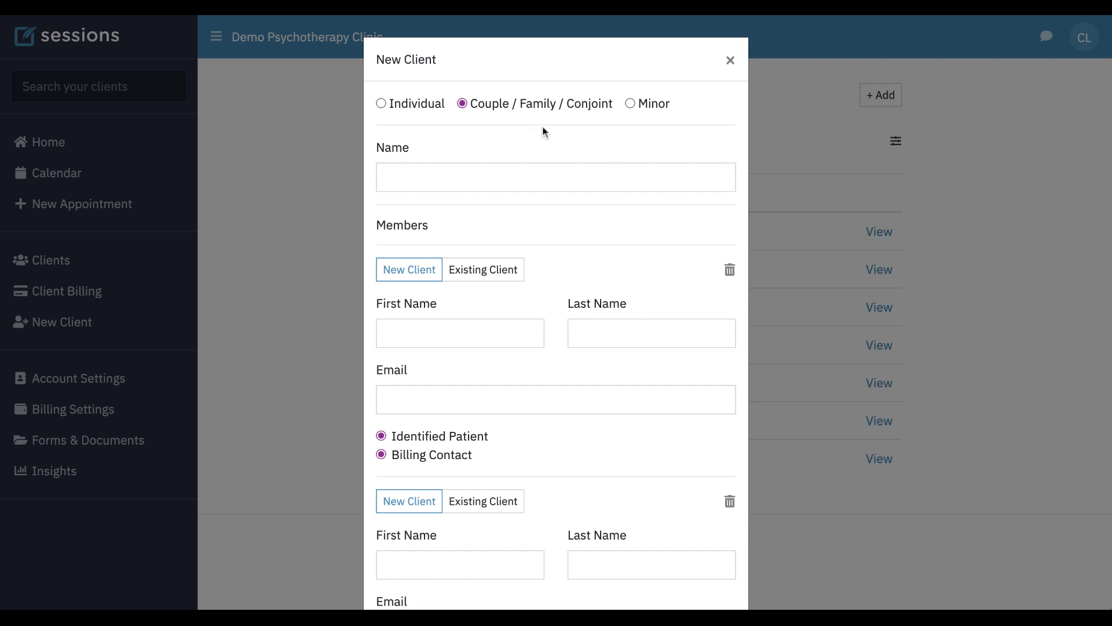
{"action": "left_click", "coordinate": [427, 178]}
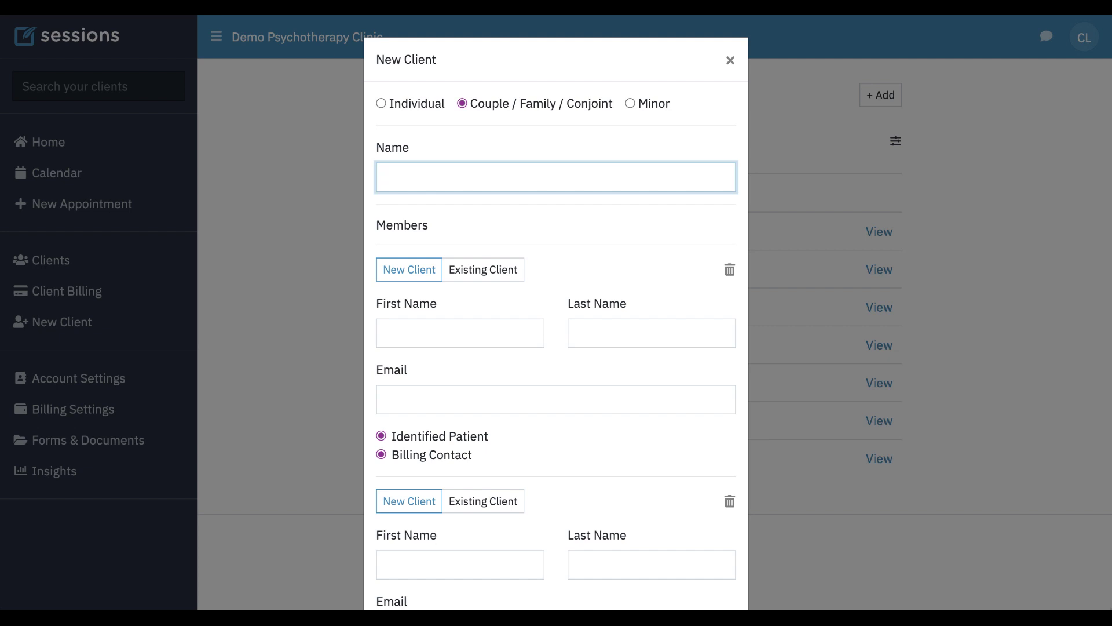
{"action": "type", "text": "Conjoint Client"}
{"action": "scroll", "coordinate": [536, 231], "scroll_direction": "down", "scroll_amount": 3}
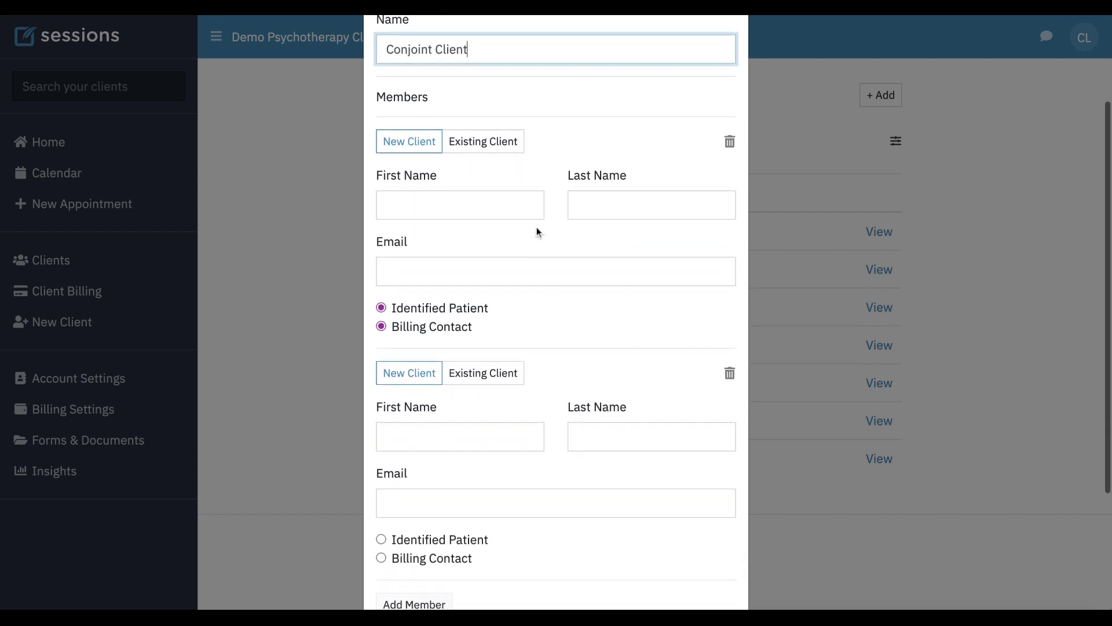
{"action": "scroll", "coordinate": [536, 228], "scroll_direction": "down", "scroll_amount": 1}
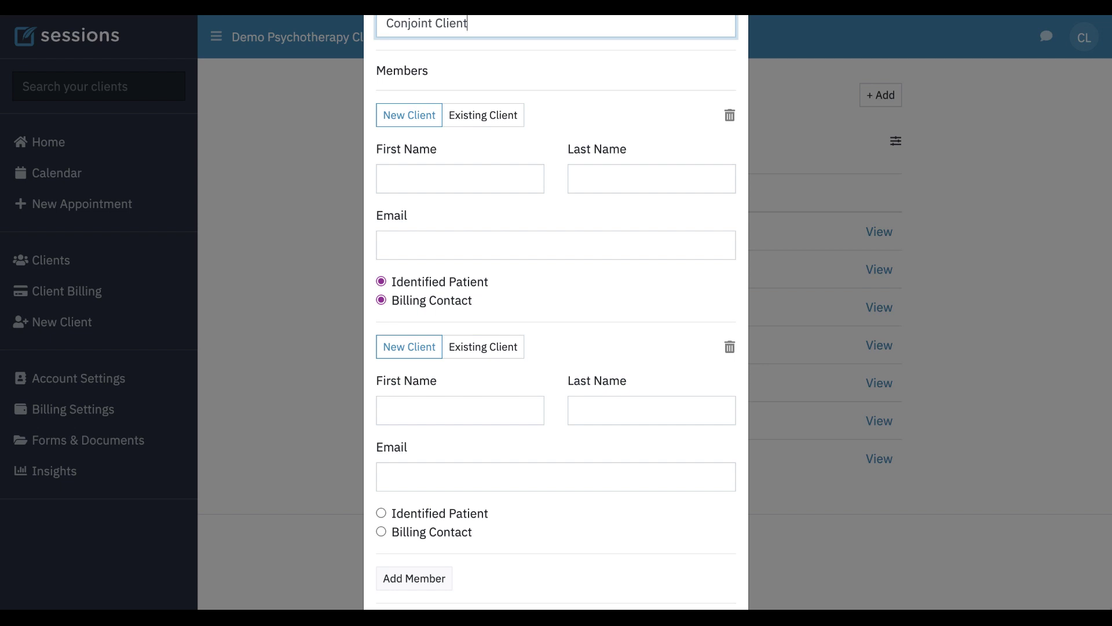
- Link existing client Individual Person as the group's first member
{"action": "left_click", "coordinate": [487, 120]}
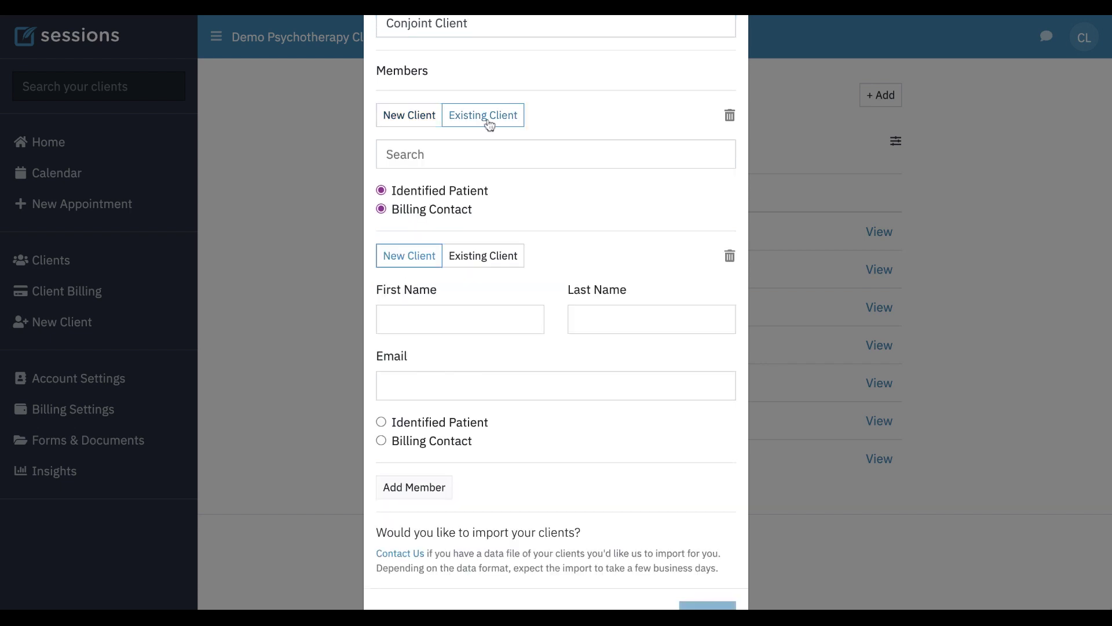
{"action": "left_click", "coordinate": [413, 154]}
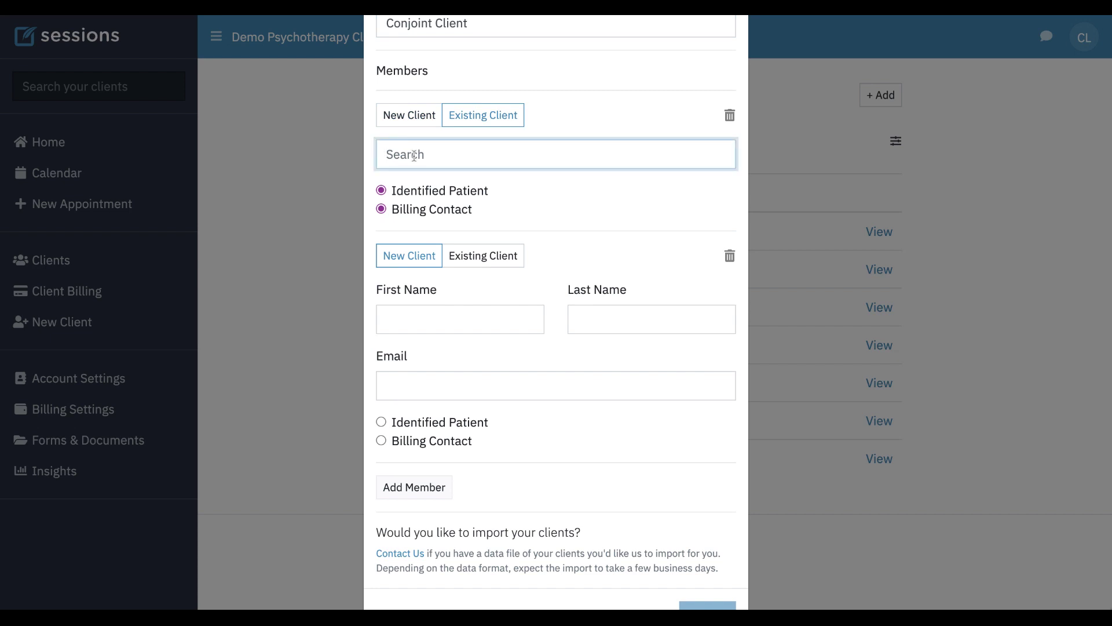
{"action": "type", "text": "Individual Person"}
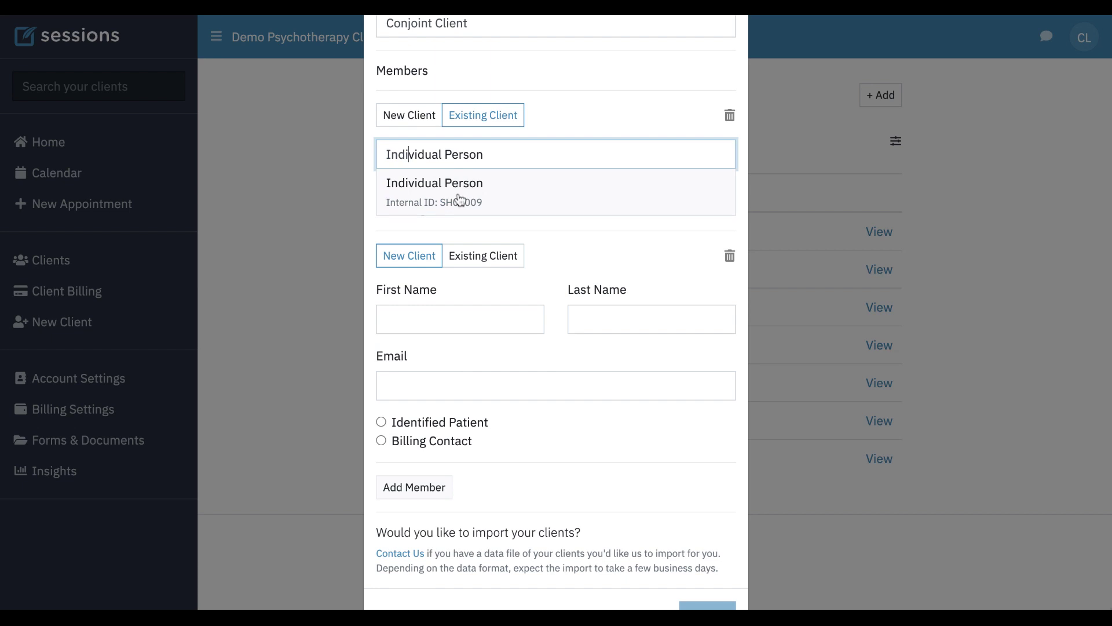
{"action": "left_click", "coordinate": [460, 199]}
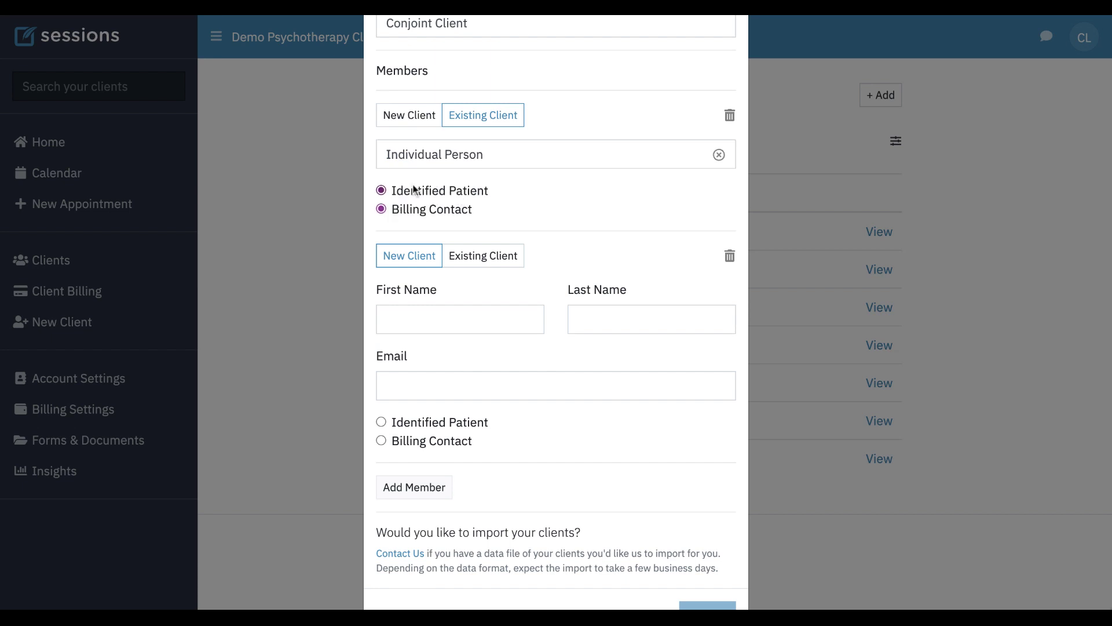
- Link existing client Minor Person as the second member and mark them the identified patient
{"action": "left_click", "coordinate": [484, 255]}
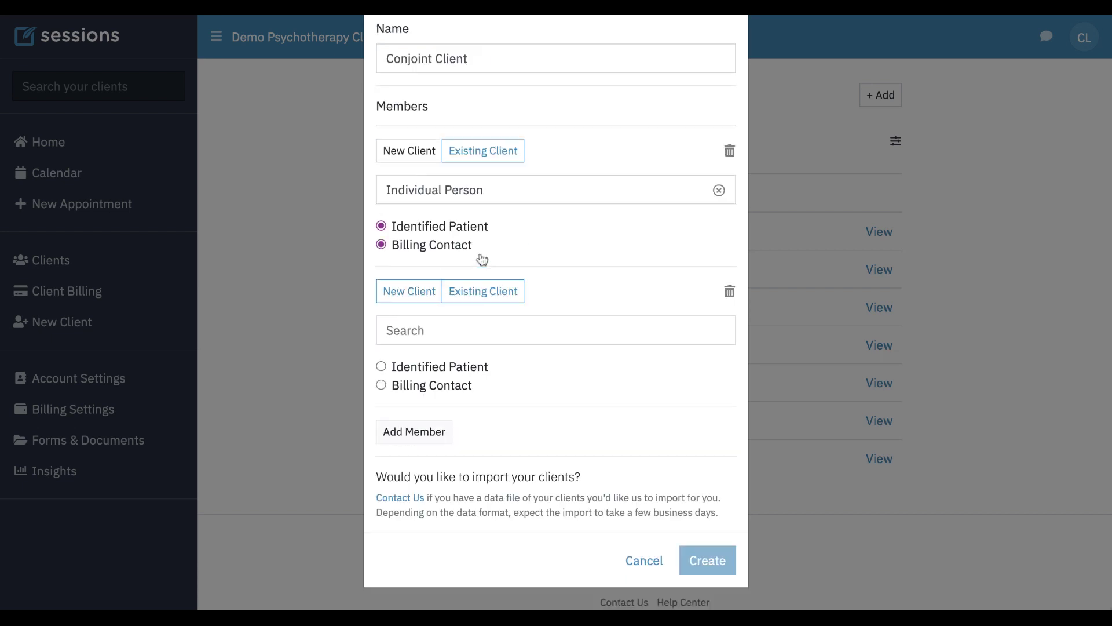
{"action": "left_click", "coordinate": [415, 330]}
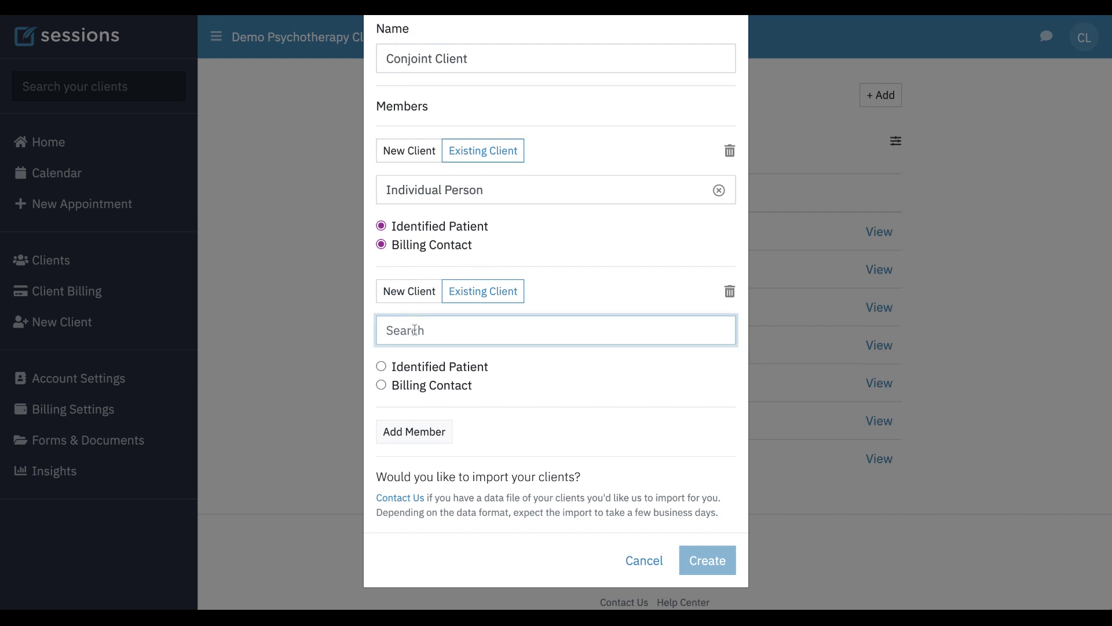
{"action": "type", "text": "Minor Person"}
{"action": "left_click", "coordinate": [443, 409]}
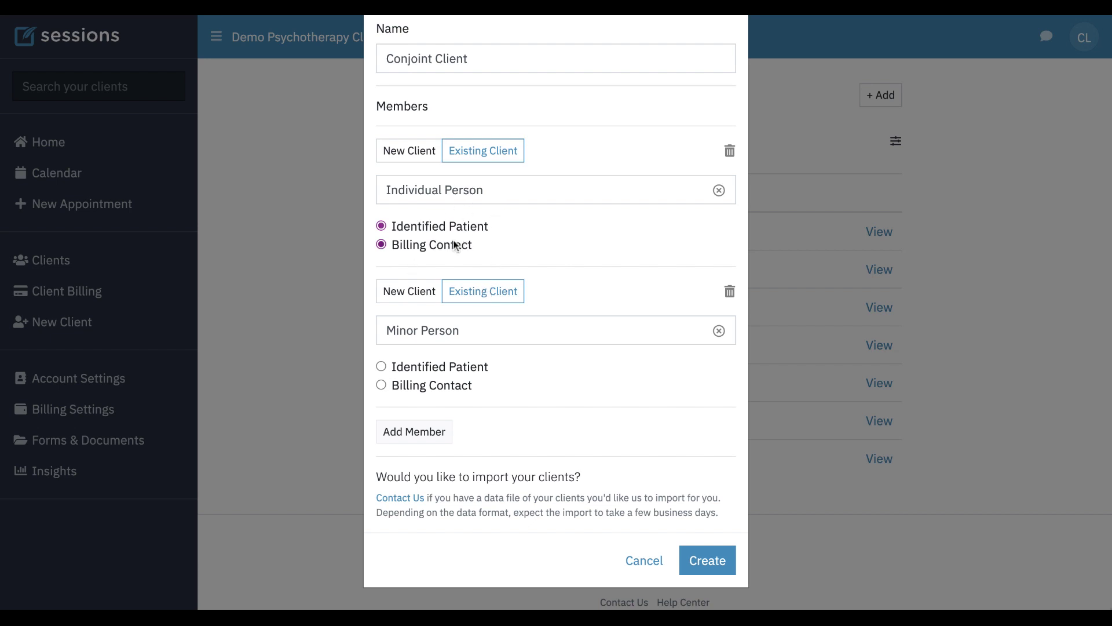
{"action": "left_click", "coordinate": [383, 371]}
- Add a third member as a new client with first name Sister and last name Person
{"action": "left_click", "coordinate": [425, 435]}
{"action": "scroll", "coordinate": [425, 435], "scroll_direction": "down", "scroll_amount": 3}
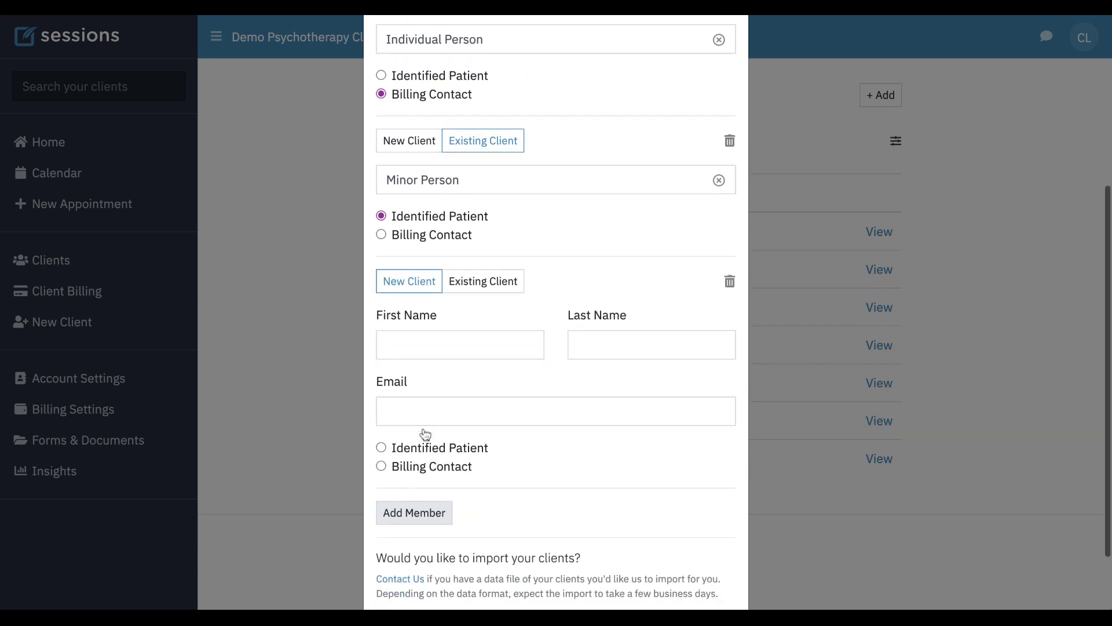
{"action": "left_click", "coordinate": [424, 307]}
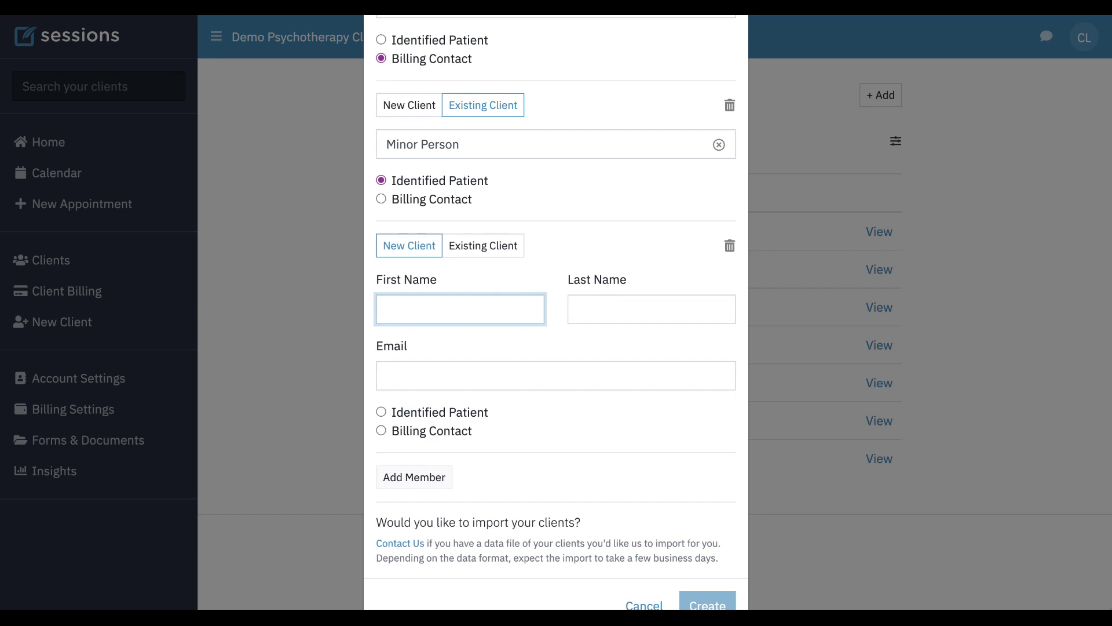
{"action": "type", "text": "Sister"}
{"action": "key", "text": "Tab"}
{"action": "type", "text": "Person"}
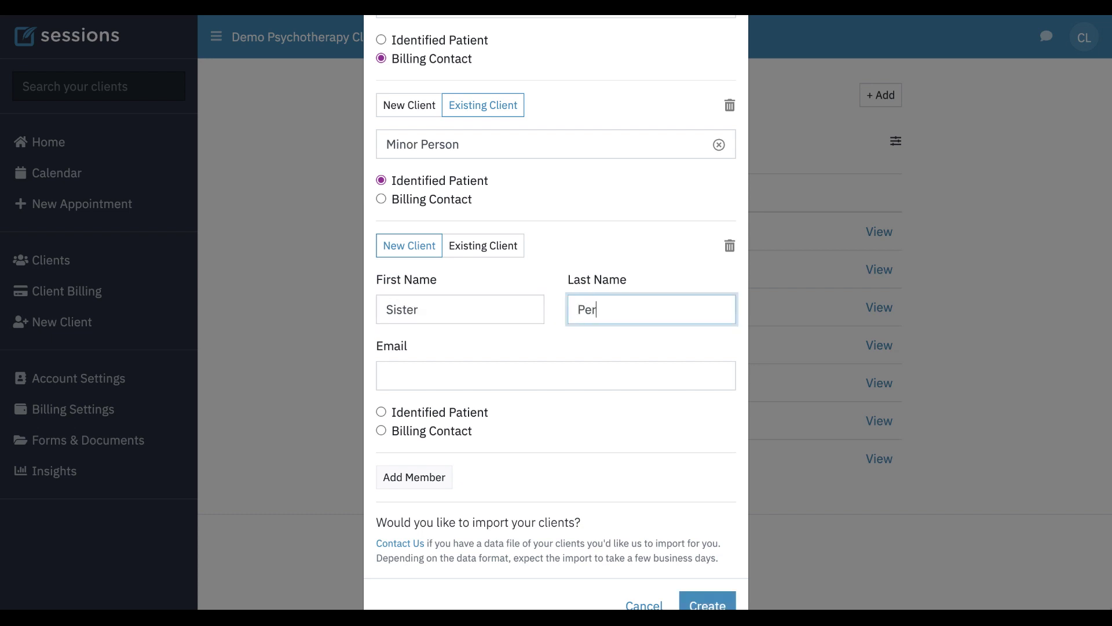
{"action": "left_click", "coordinate": [531, 346]}
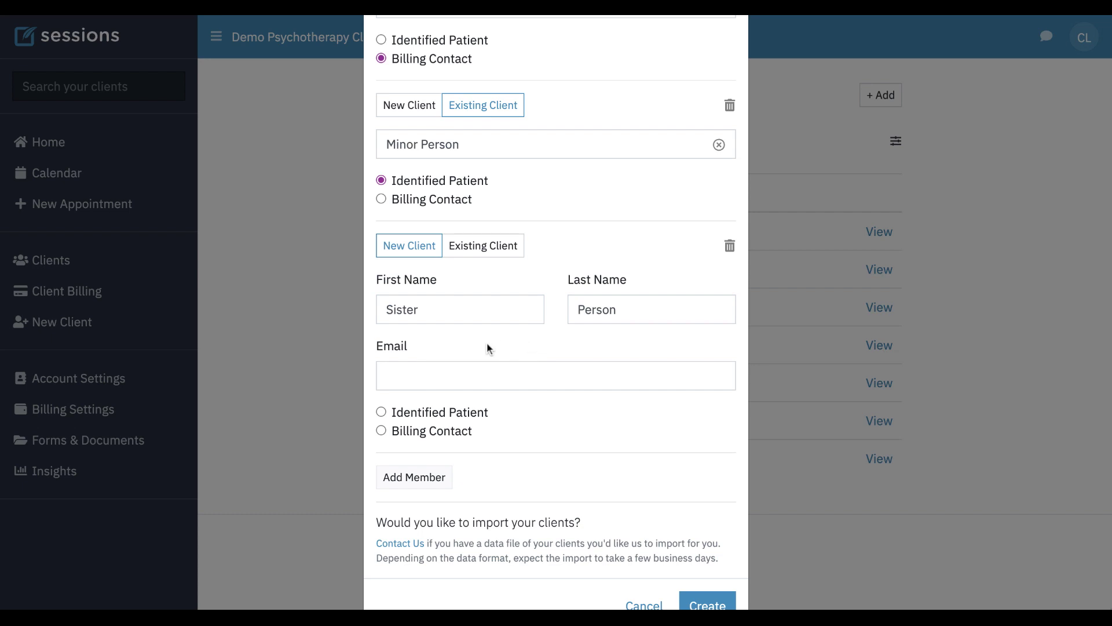
{"action": "left_click", "coordinate": [423, 376]}
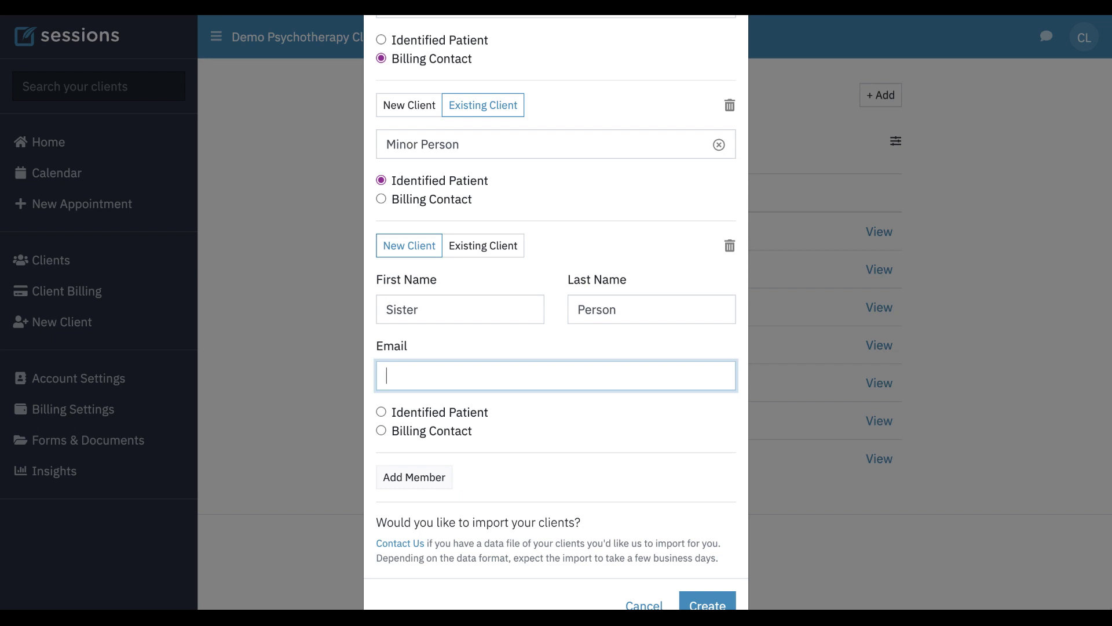
{"action": "scroll", "coordinate": [563, 424], "scroll_direction": "down", "scroll_amount": 2}
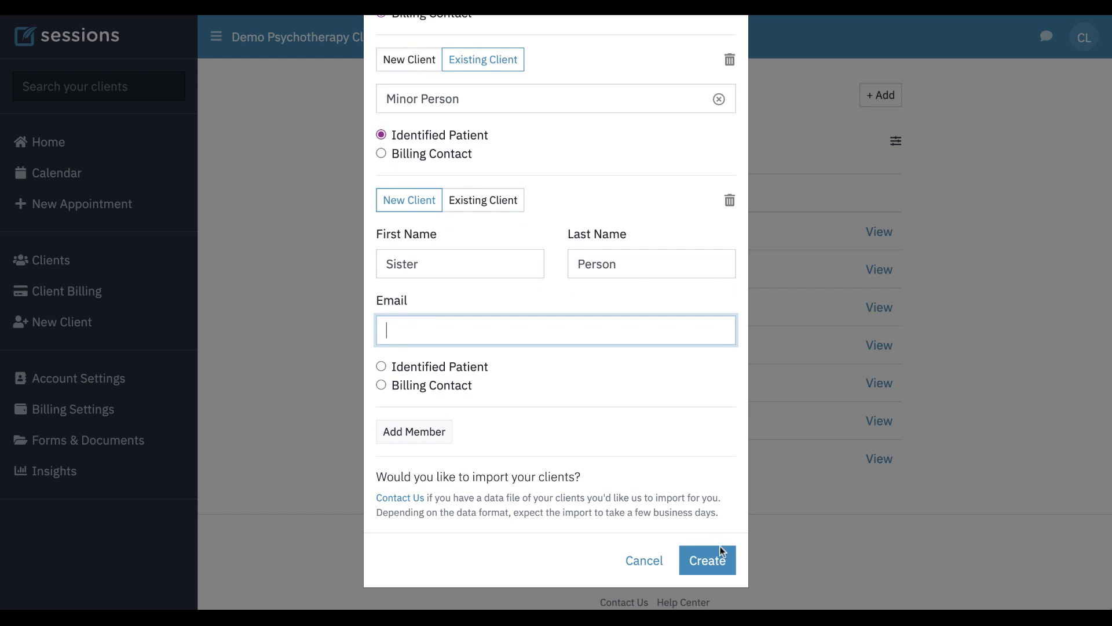
- Create the Conjoint Client record with its three members
{"action": "left_click", "coordinate": [716, 566]}
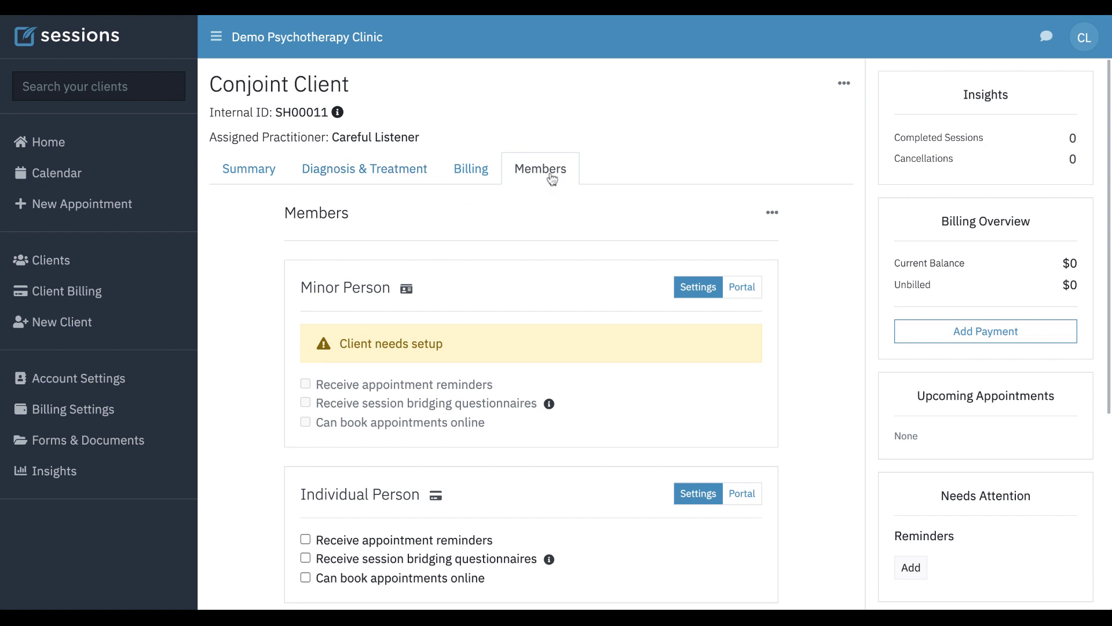
{"action": "scroll", "coordinate": [549, 217], "scroll_direction": "down", "scroll_amount": 2}
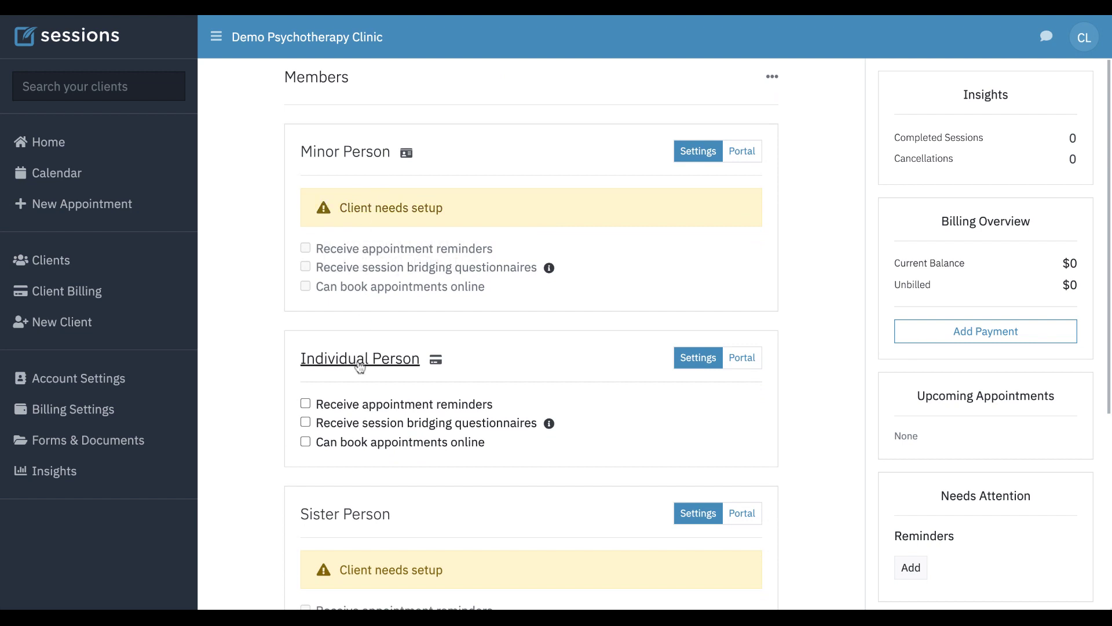
{"action": "scroll", "coordinate": [249, 429], "scroll_direction": "down", "scroll_amount": 2}
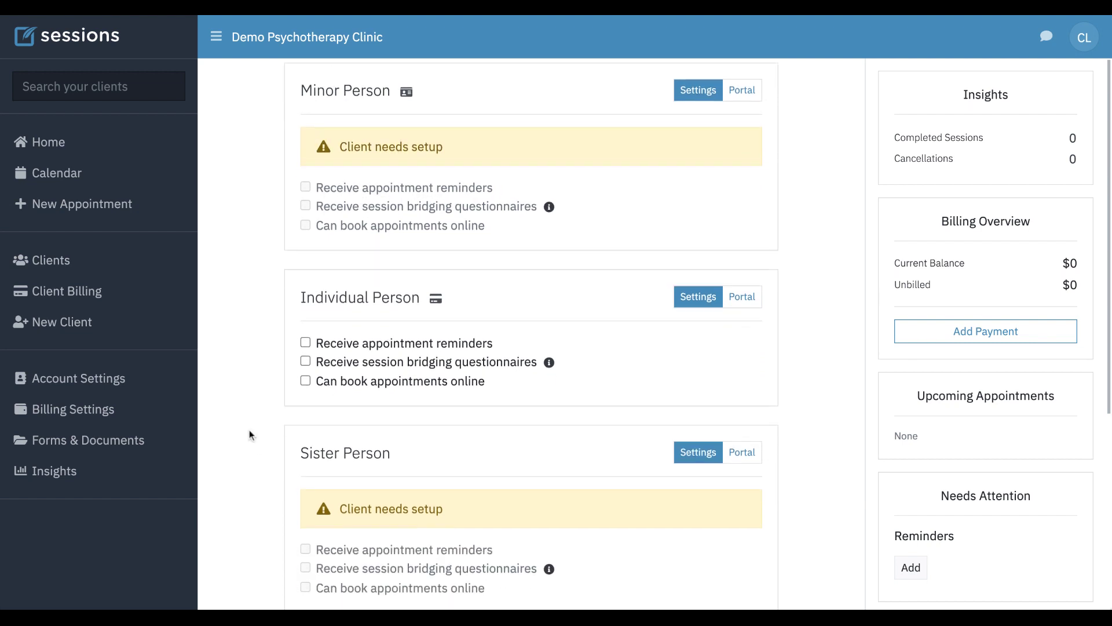
{"action": "scroll", "coordinate": [250, 430], "scroll_direction": "up", "scroll_amount": 3}
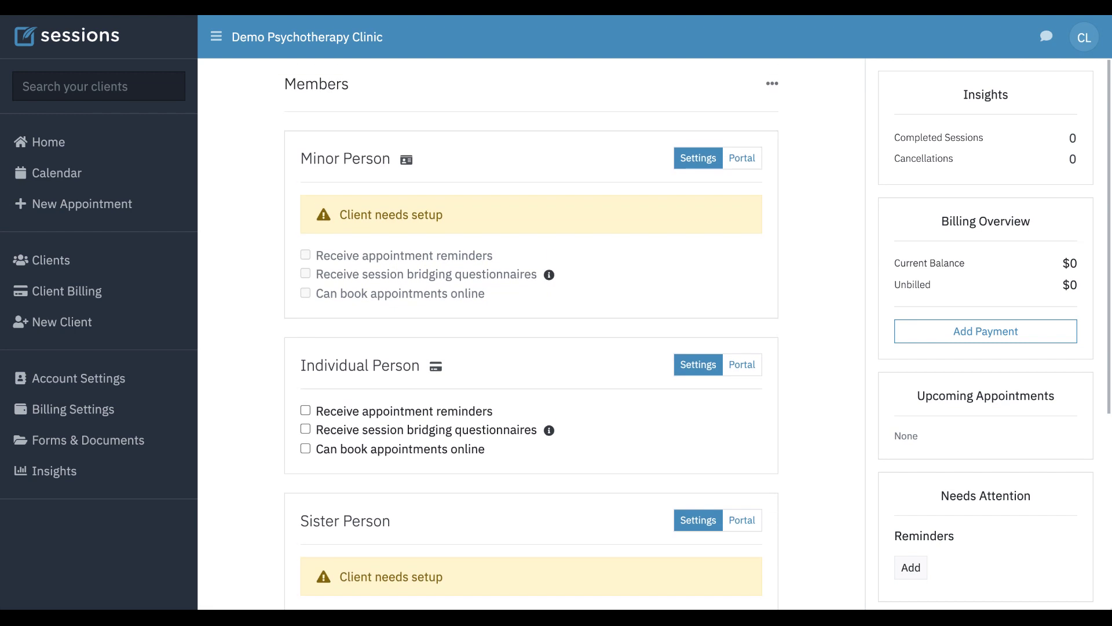
{"action": "scroll", "coordinate": [646, 259], "scroll_direction": "down", "scroll_amount": 2}
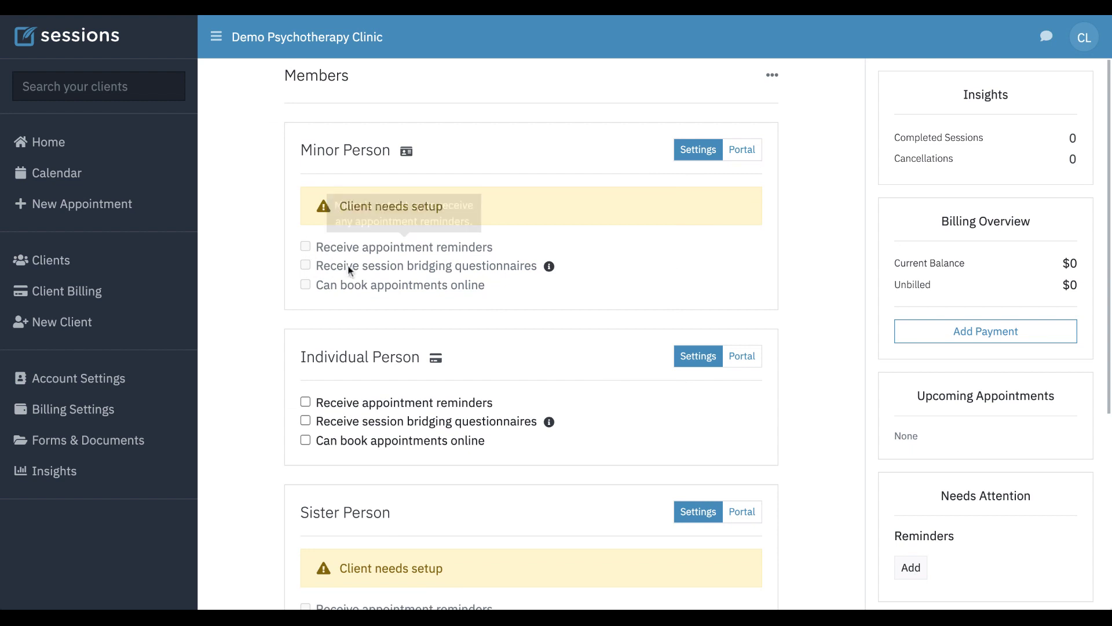
- Turn on appointment reminders and session bridging questionnaires for Individual Person
{"action": "mouse_move", "coordinate": [363, 250]}
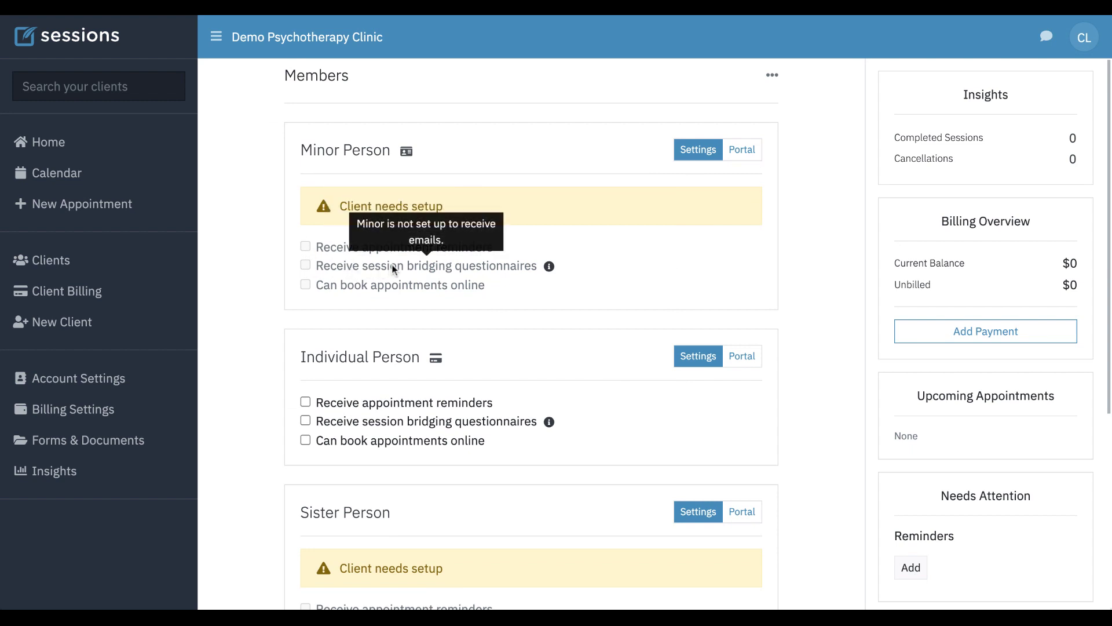
{"action": "mouse_move", "coordinate": [392, 295]}
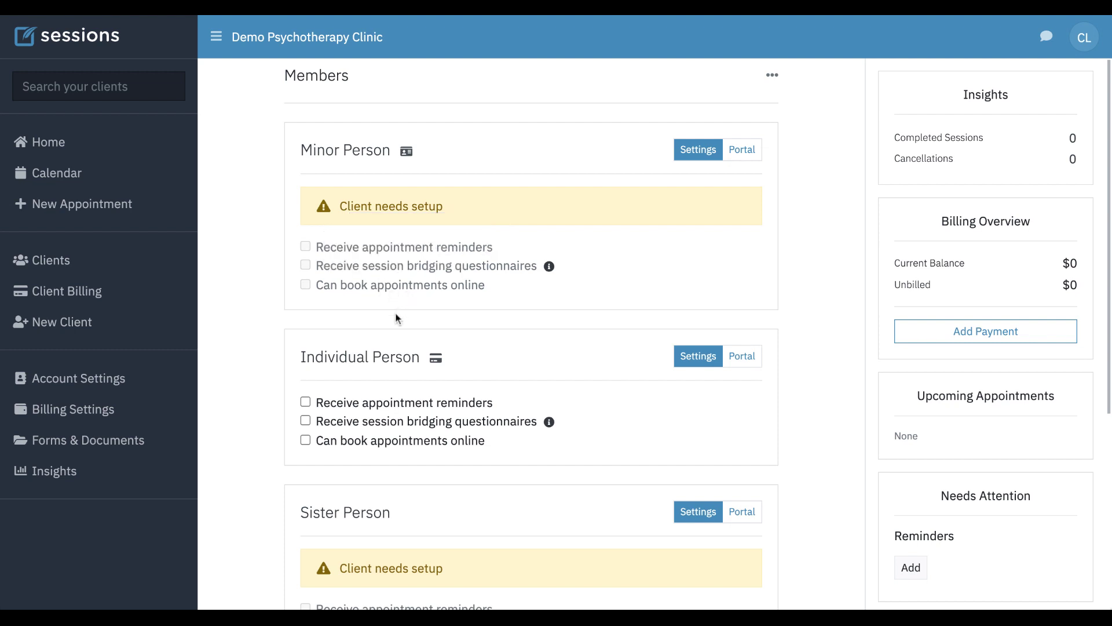
{"action": "scroll", "coordinate": [395, 312], "scroll_direction": "down", "scroll_amount": 1}
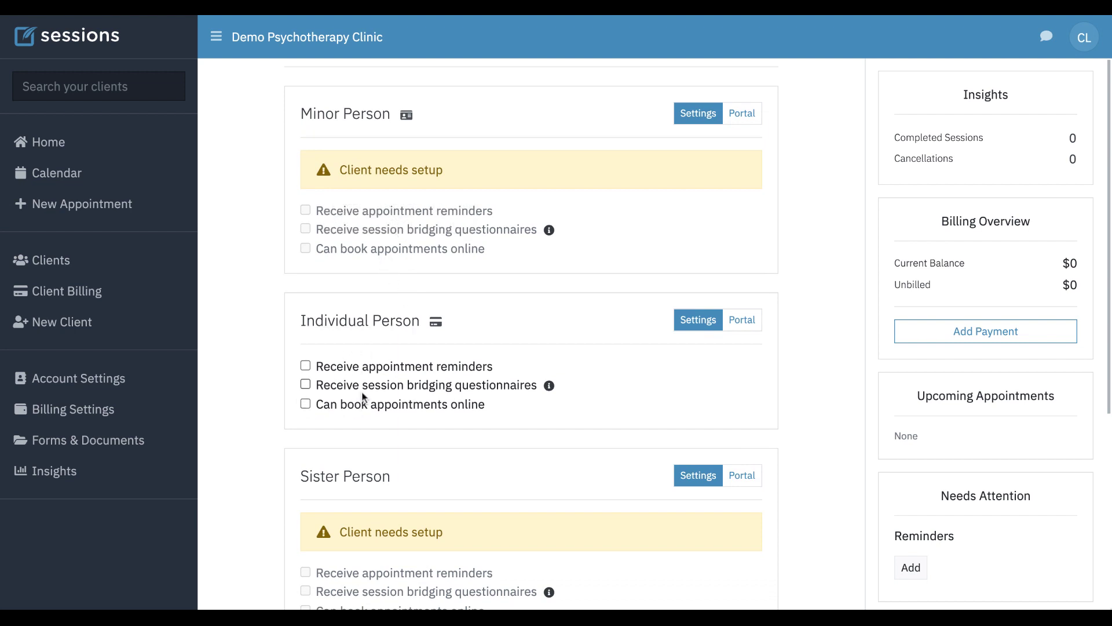
{"action": "left_click", "coordinate": [306, 366]}
{"action": "left_click", "coordinate": [306, 383]}
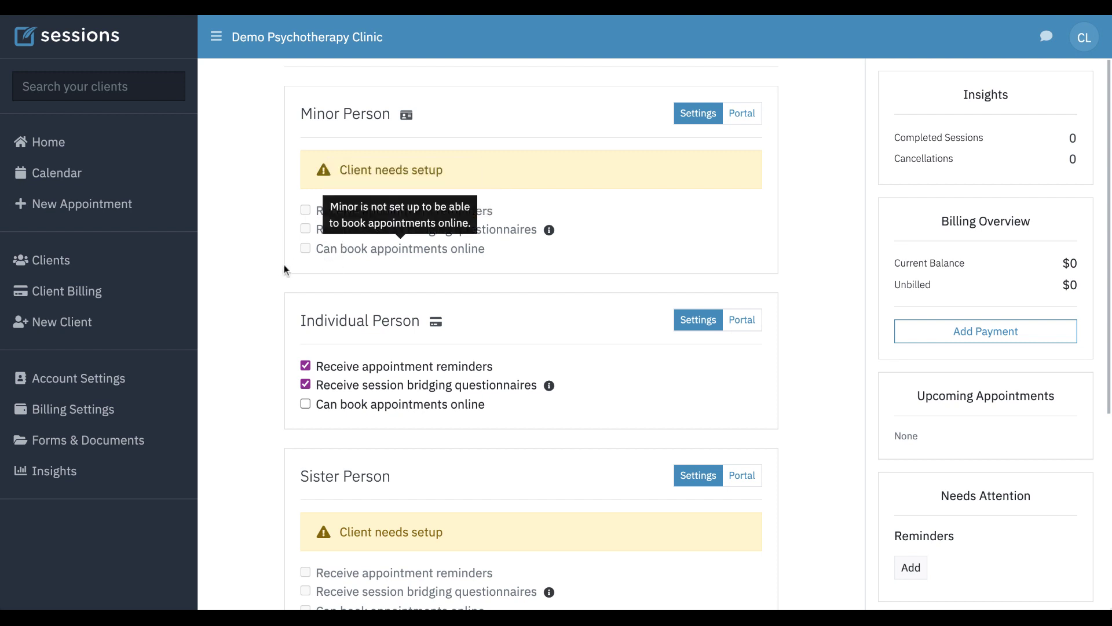
{"action": "scroll", "coordinate": [263, 290], "scroll_direction": "down", "scroll_amount": 1}
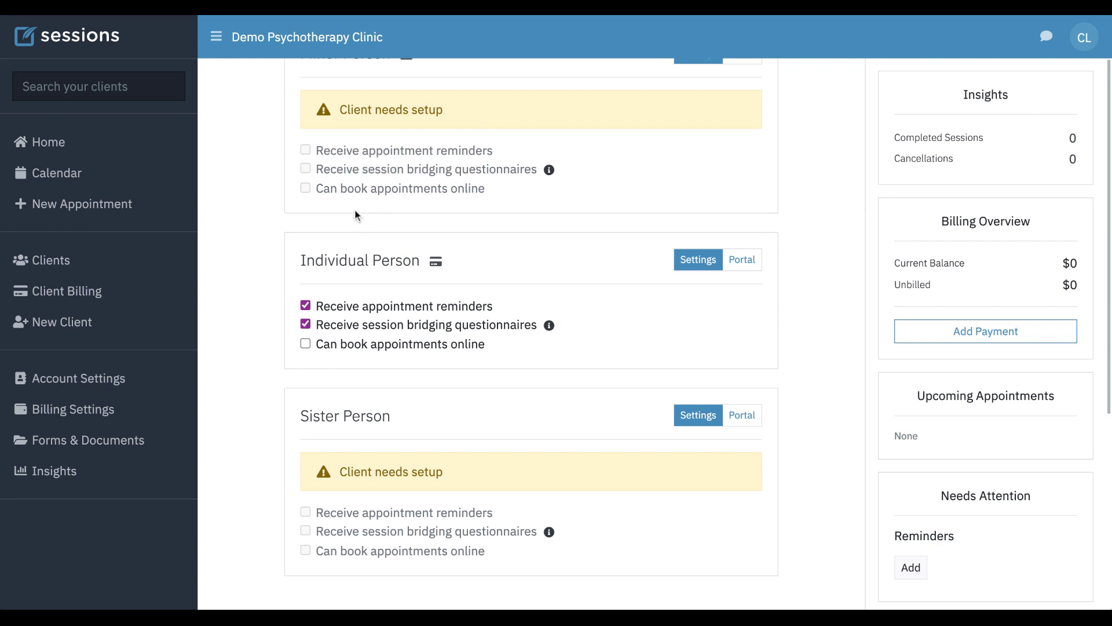
{"action": "scroll", "coordinate": [365, 207], "scroll_direction": "down", "scroll_amount": 2}
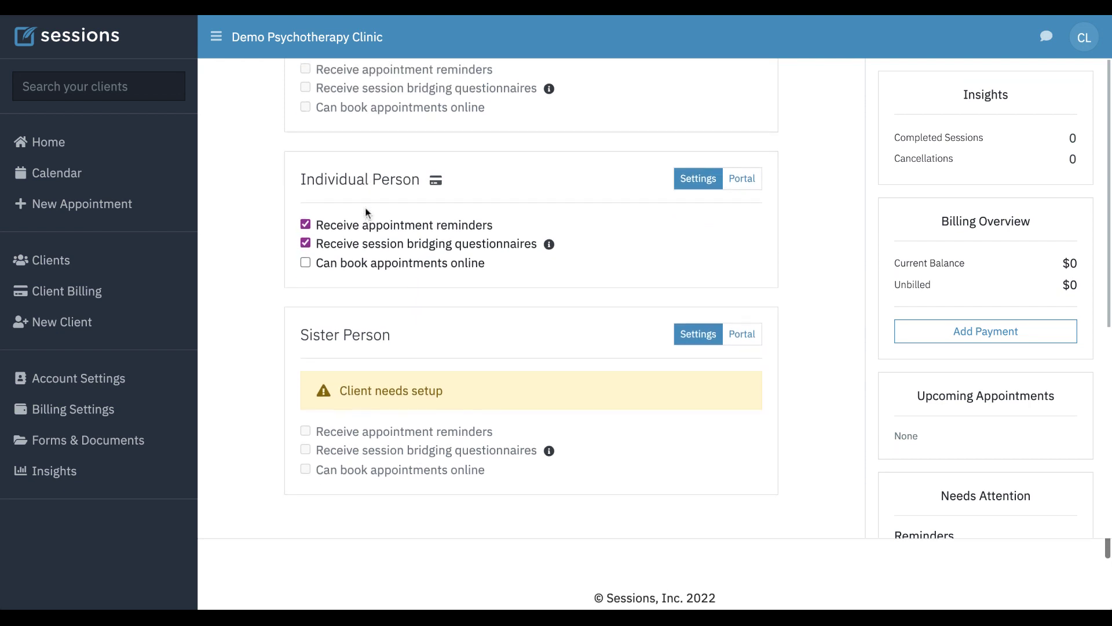
{"action": "scroll", "coordinate": [365, 214], "scroll_direction": "up", "scroll_amount": 4}
{"action": "scroll", "coordinate": [494, 334], "scroll_direction": "up", "scroll_amount": 2}
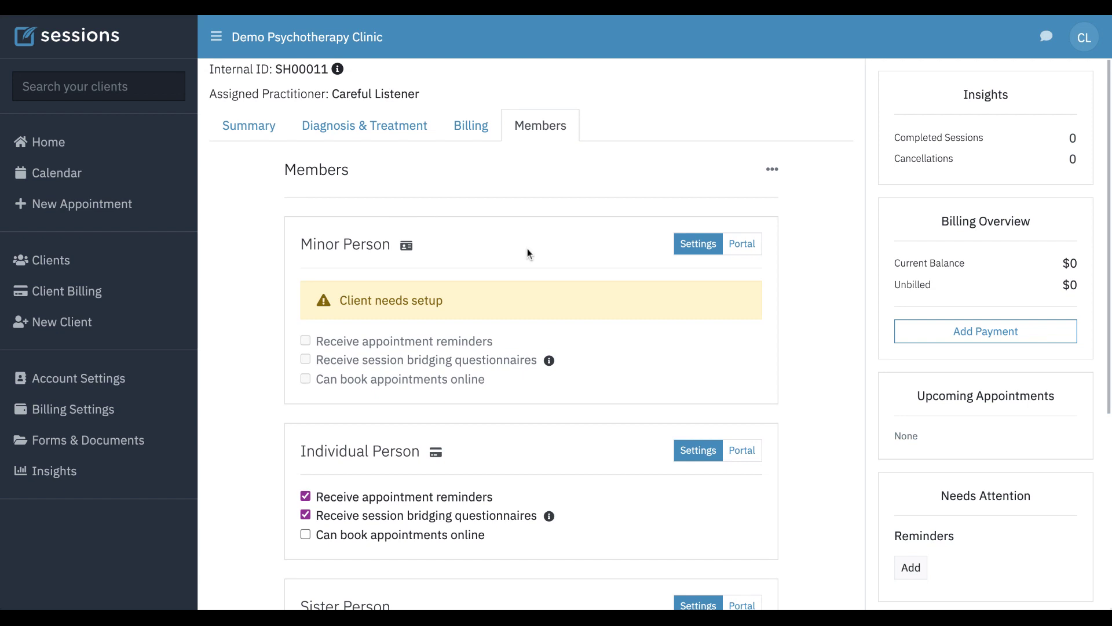
- Show the client portal status for Minor Person and Individual Person
{"action": "left_click", "coordinate": [747, 246]}
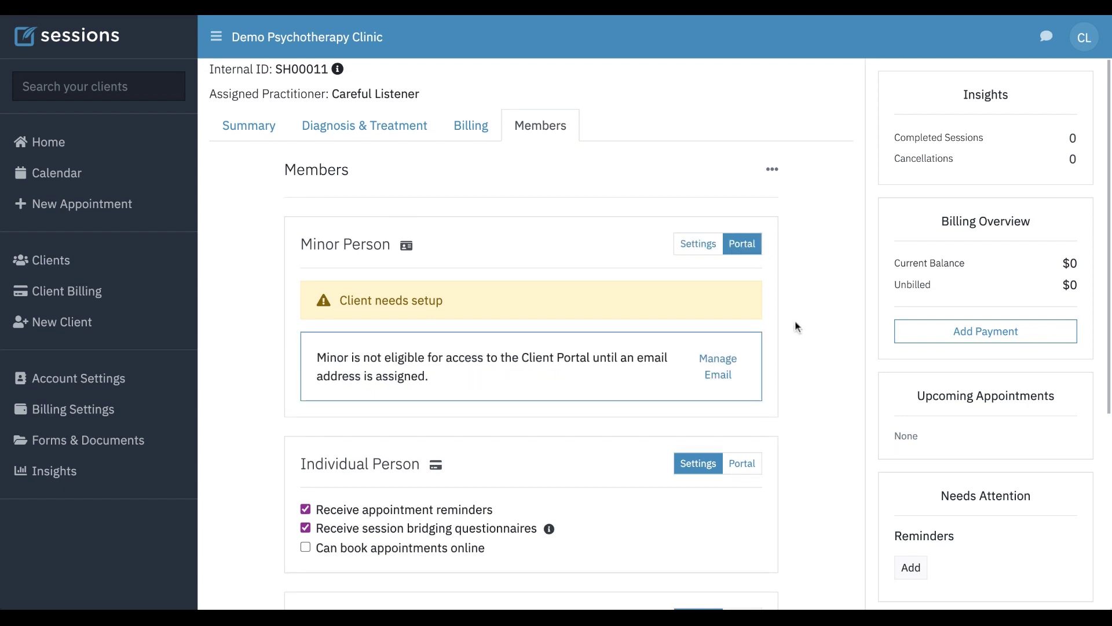
{"action": "scroll", "coordinate": [795, 322], "scroll_direction": "down", "scroll_amount": 2}
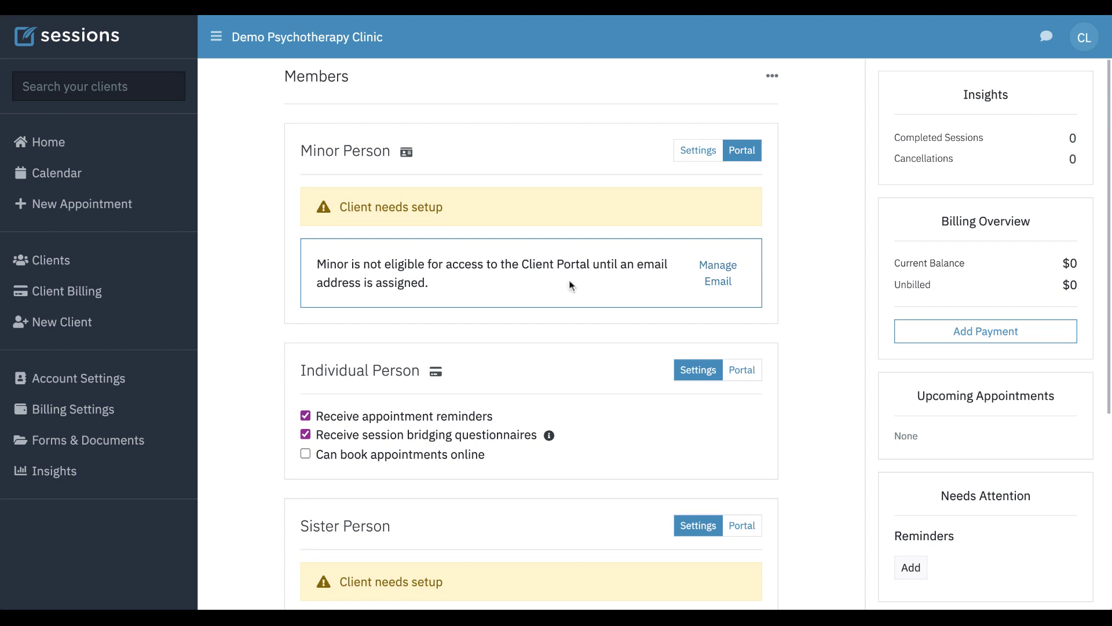
{"action": "left_click", "coordinate": [746, 373]}
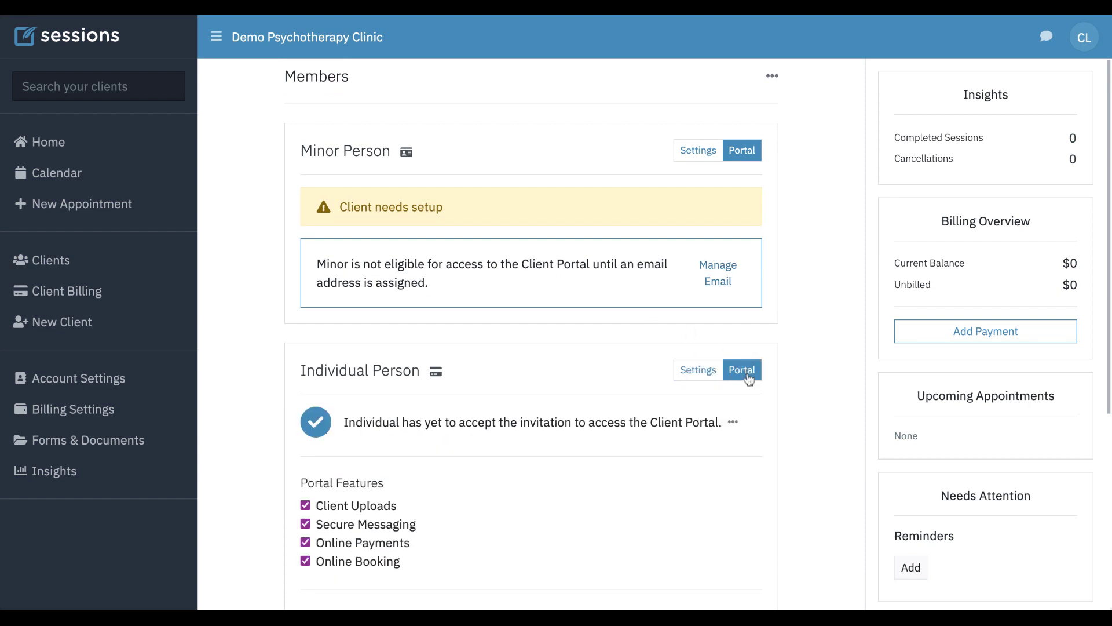
{"action": "scroll", "coordinate": [785, 366], "scroll_direction": "down", "scroll_amount": 2}
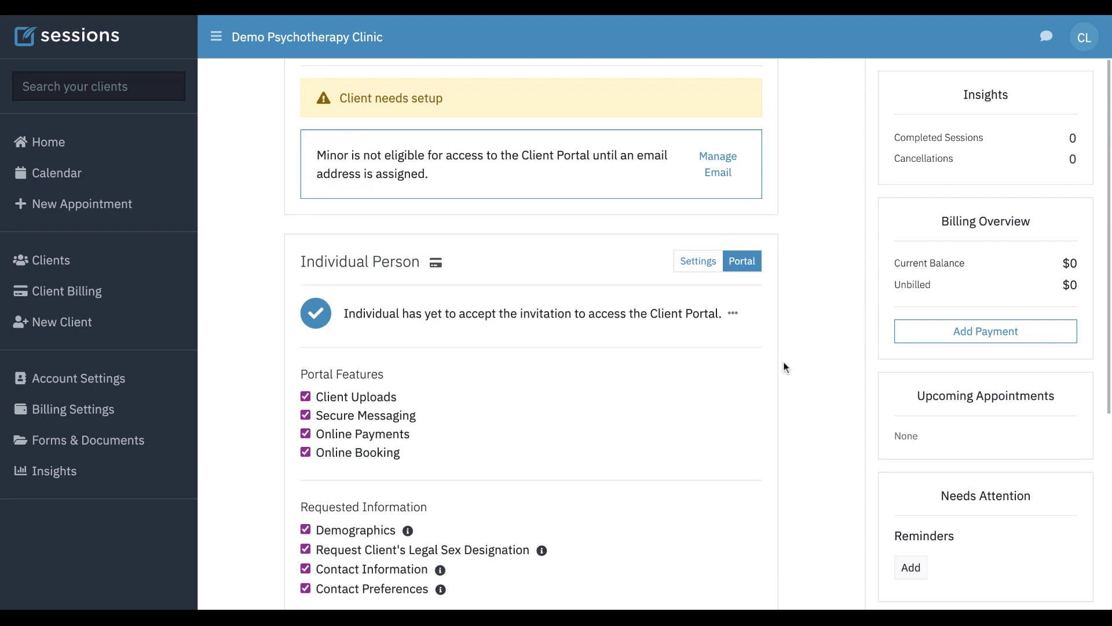
{"action": "scroll", "coordinate": [783, 366], "scroll_direction": "up", "scroll_amount": 1}
{"action": "scroll", "coordinate": [783, 367], "scroll_direction": "down", "scroll_amount": 2}
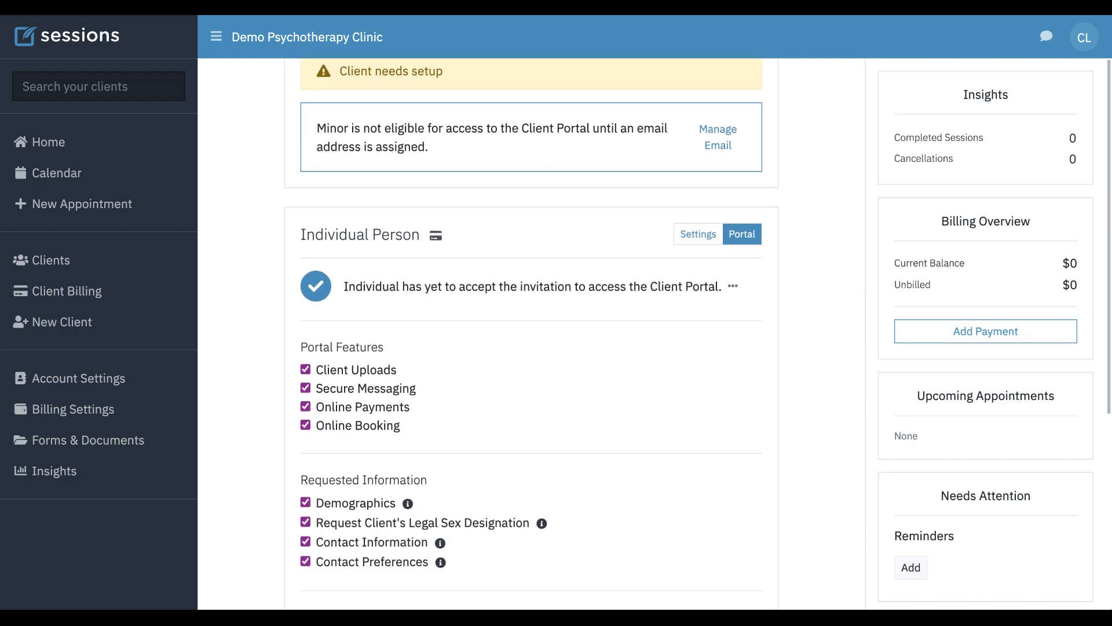
{"action": "scroll", "coordinate": [479, 372], "scroll_direction": "down", "scroll_amount": 3}
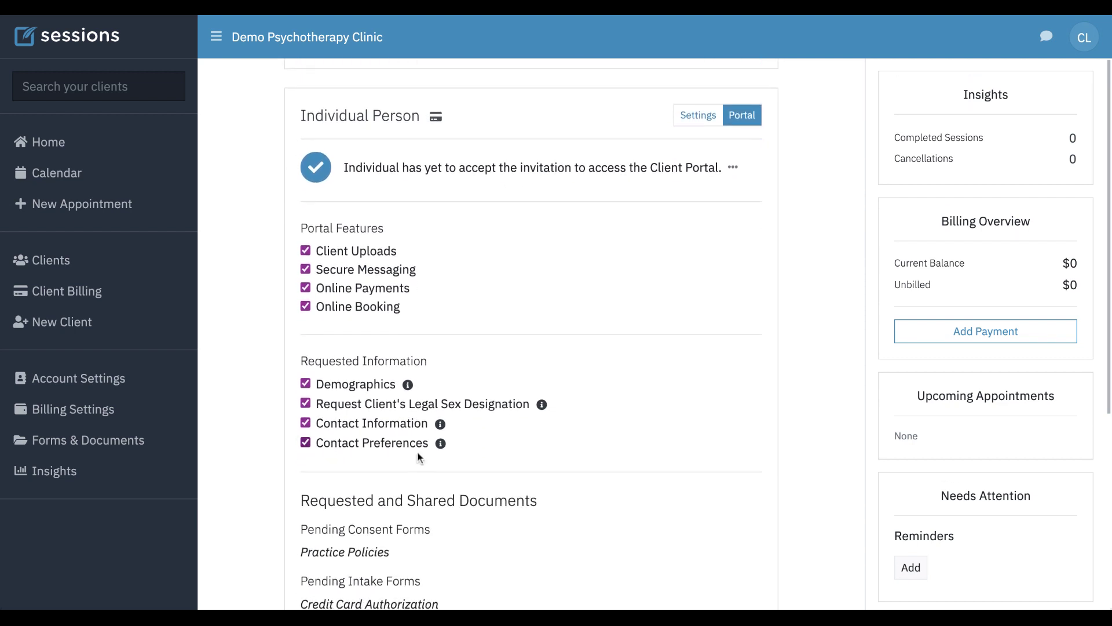
{"action": "scroll", "coordinate": [417, 454], "scroll_direction": "down", "scroll_amount": 2}
{"action": "scroll", "coordinate": [363, 497], "scroll_direction": "down", "scroll_amount": 2}
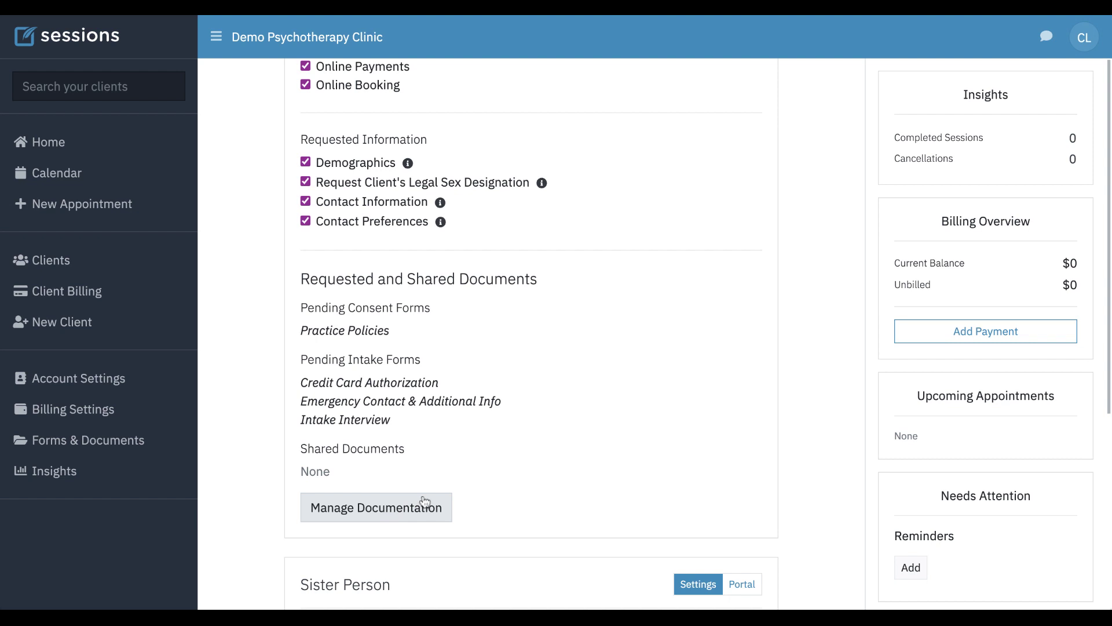
{"action": "scroll", "coordinate": [601, 379], "scroll_direction": "down", "scroll_amount": 4}
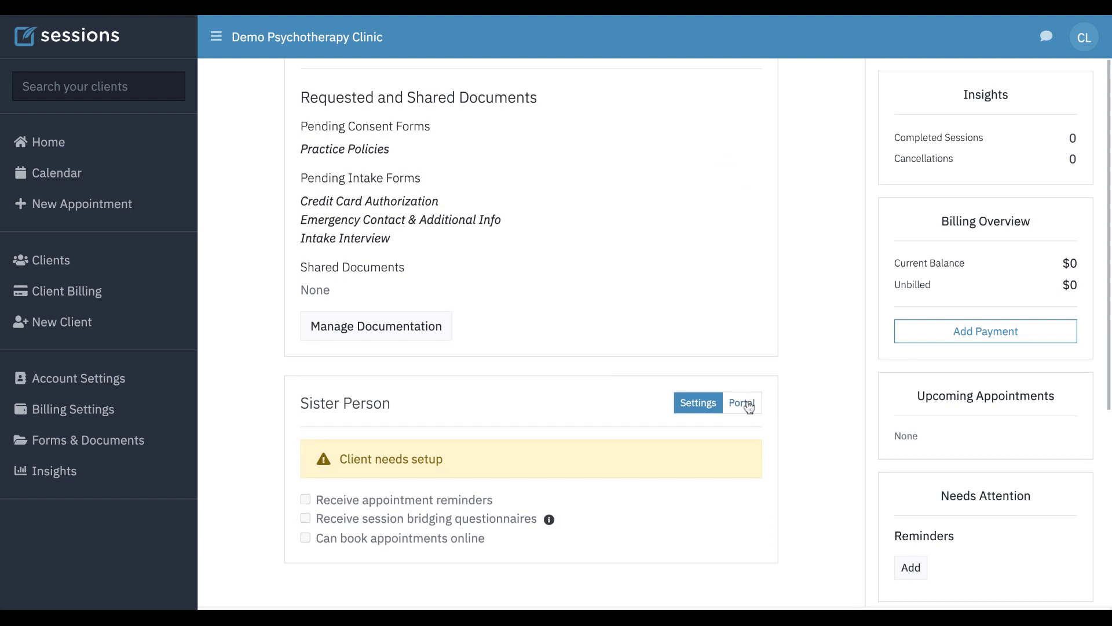
- Show Sister Person's portal status, which says she needs an email address first
{"action": "left_click", "coordinate": [748, 404]}
{"action": "scroll", "coordinate": [593, 450], "scroll_direction": "down", "scroll_amount": 2}
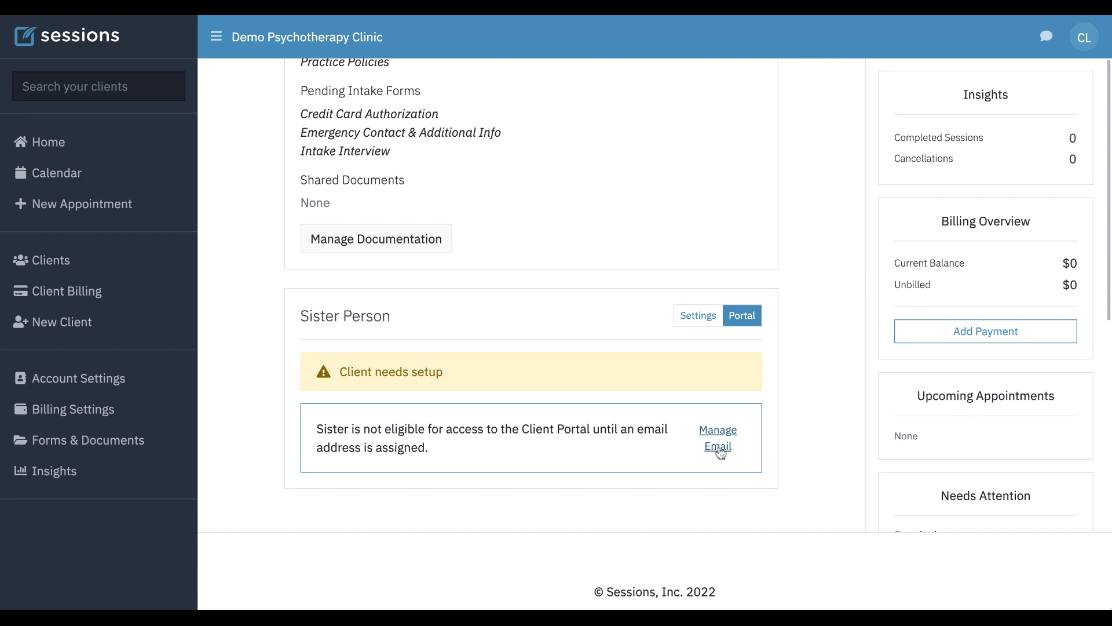
{"action": "scroll", "coordinate": [560, 400], "scroll_direction": "up", "scroll_amount": 1}
{"action": "scroll", "coordinate": [561, 399], "scroll_direction": "down", "scroll_amount": 1}
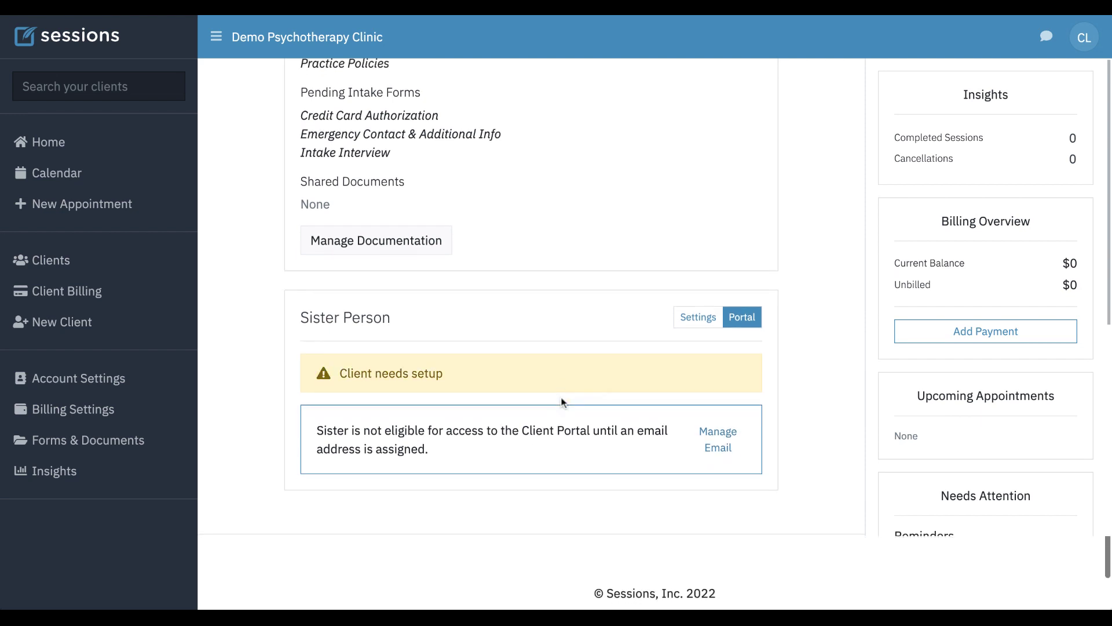
{"action": "scroll", "coordinate": [561, 400], "scroll_direction": "up", "scroll_amount": 1}
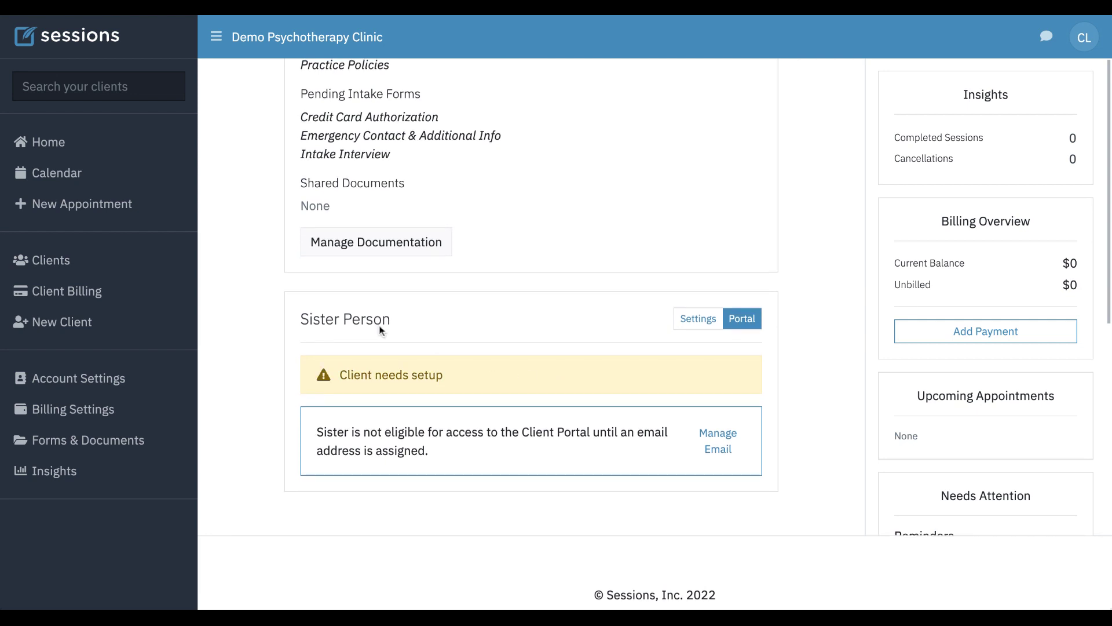
{"action": "left_click", "coordinate": [341, 323]}
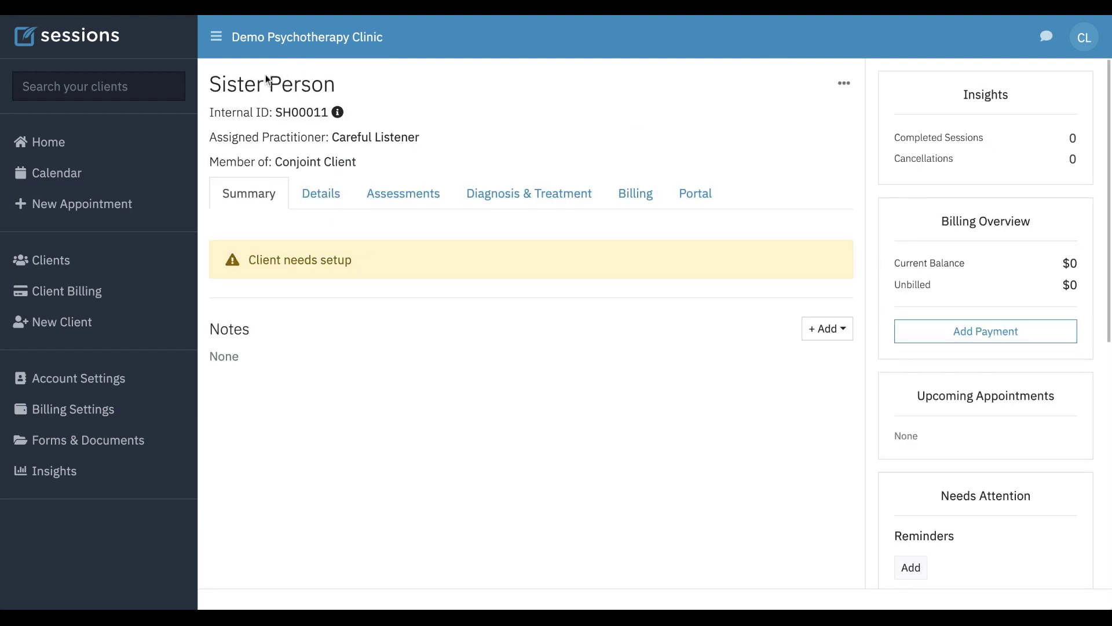
{"action": "left_click", "coordinate": [324, 196]}
{"action": "scroll", "coordinate": [377, 385], "scroll_direction": "down", "scroll_amount": 1}
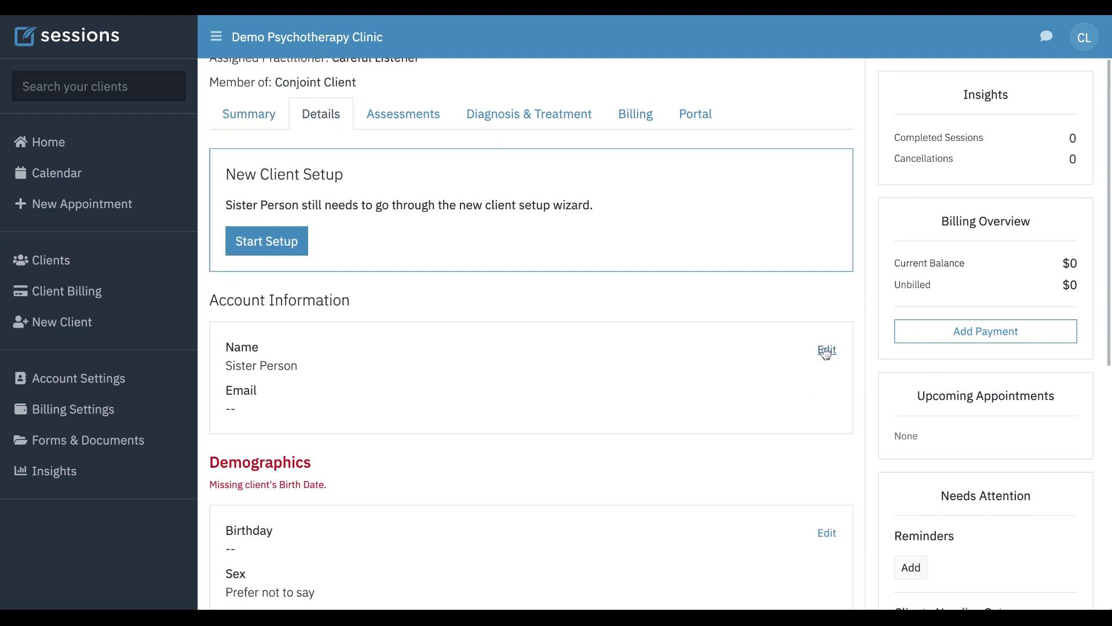
{"action": "left_click", "coordinate": [825, 350]}
{"action": "left_click", "coordinate": [325, 561]}
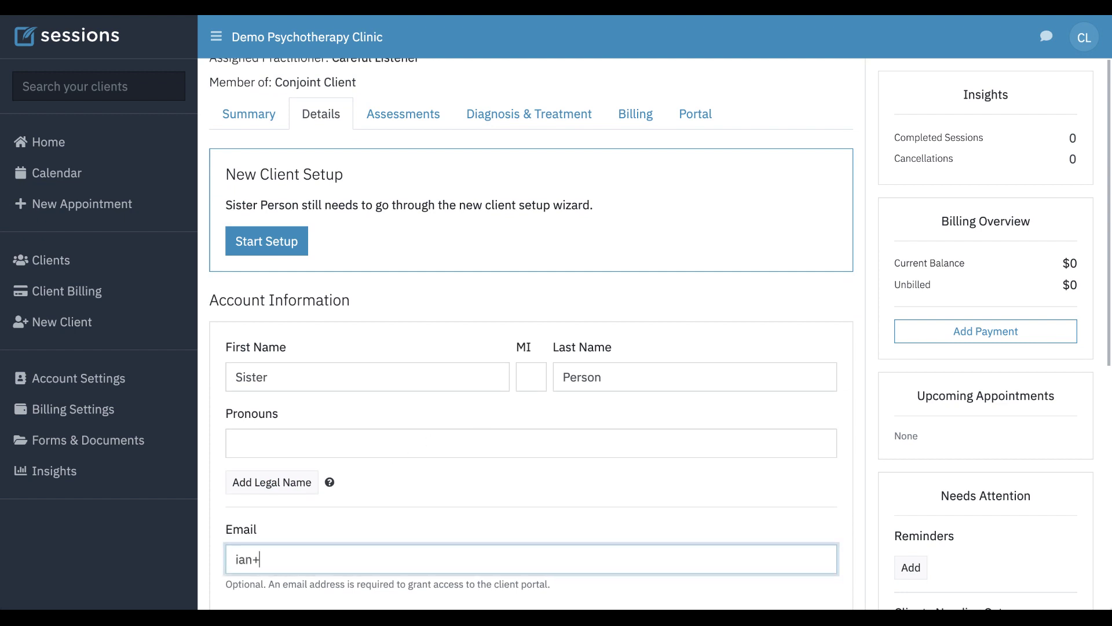
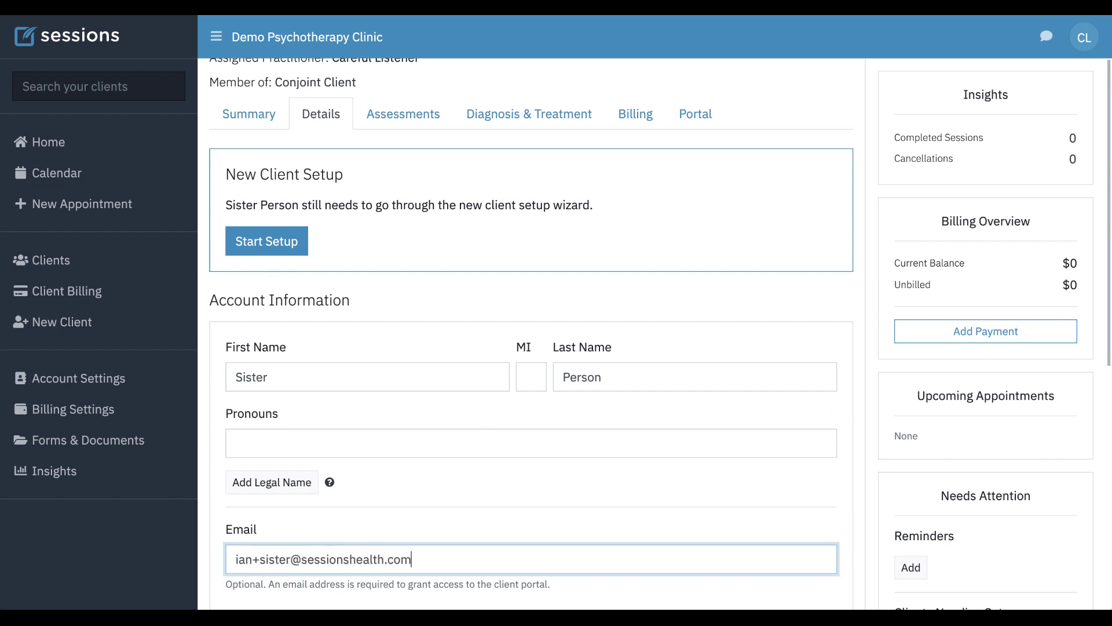
{"action": "scroll", "coordinate": [532, 340], "scroll_direction": "down", "scroll_amount": 3}
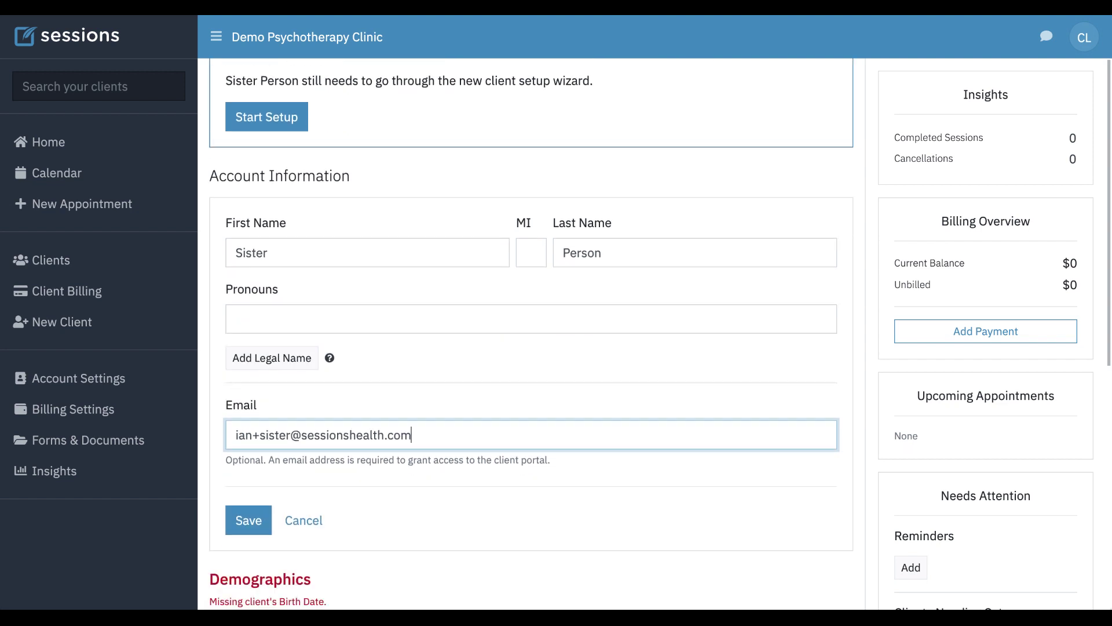
{"action": "left_click", "coordinate": [249, 523]}
{"action": "scroll", "coordinate": [388, 340], "scroll_direction": "up", "scroll_amount": 4}
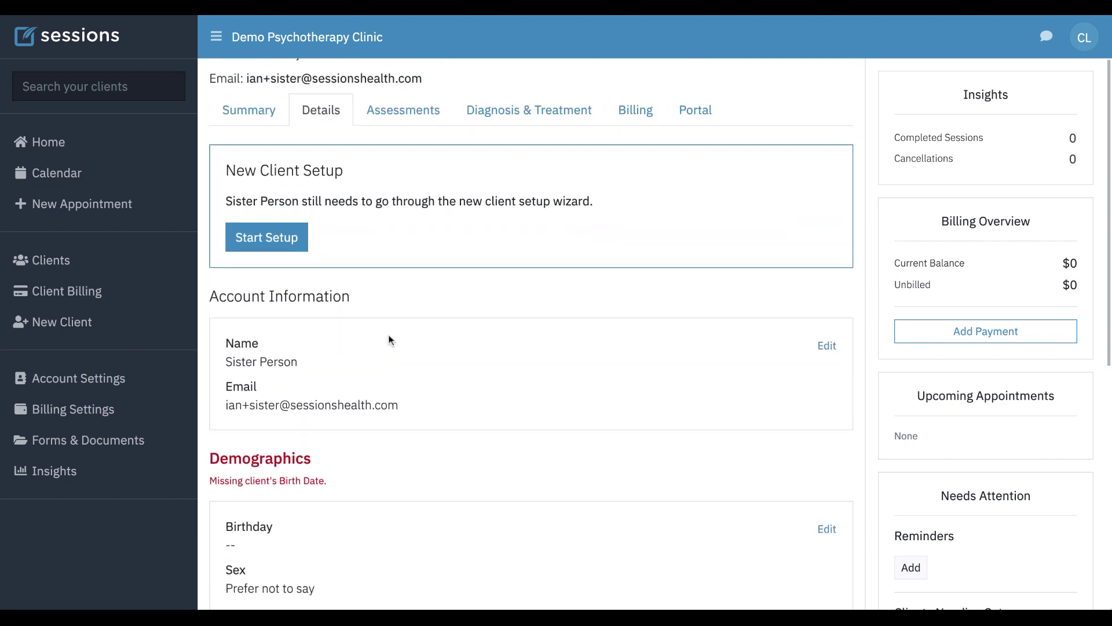
{"action": "left_click", "coordinate": [704, 169]}
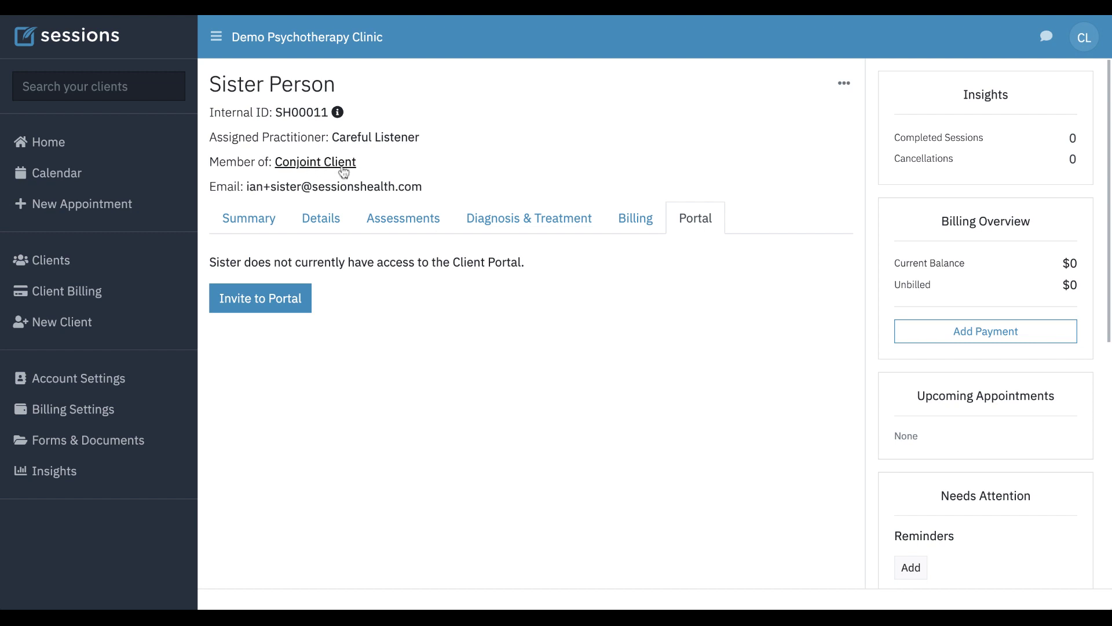
- Back on Conjoint Client's Members tab, turn on Sister Person's session bridging questionnaires
{"action": "left_click", "coordinate": [320, 168]}
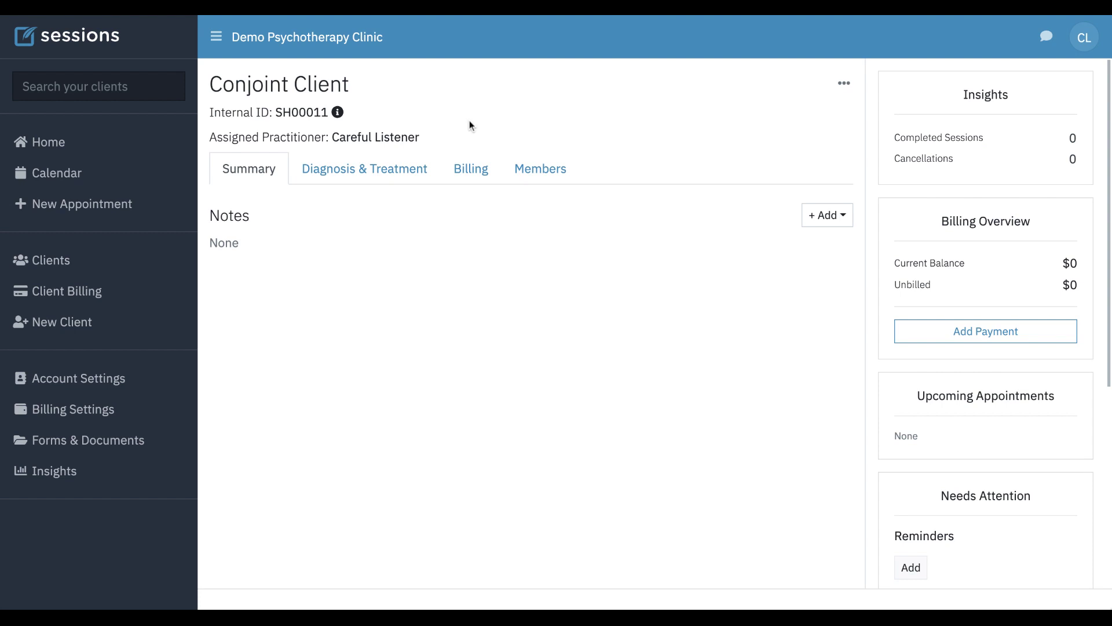
{"action": "left_click", "coordinate": [541, 169]}
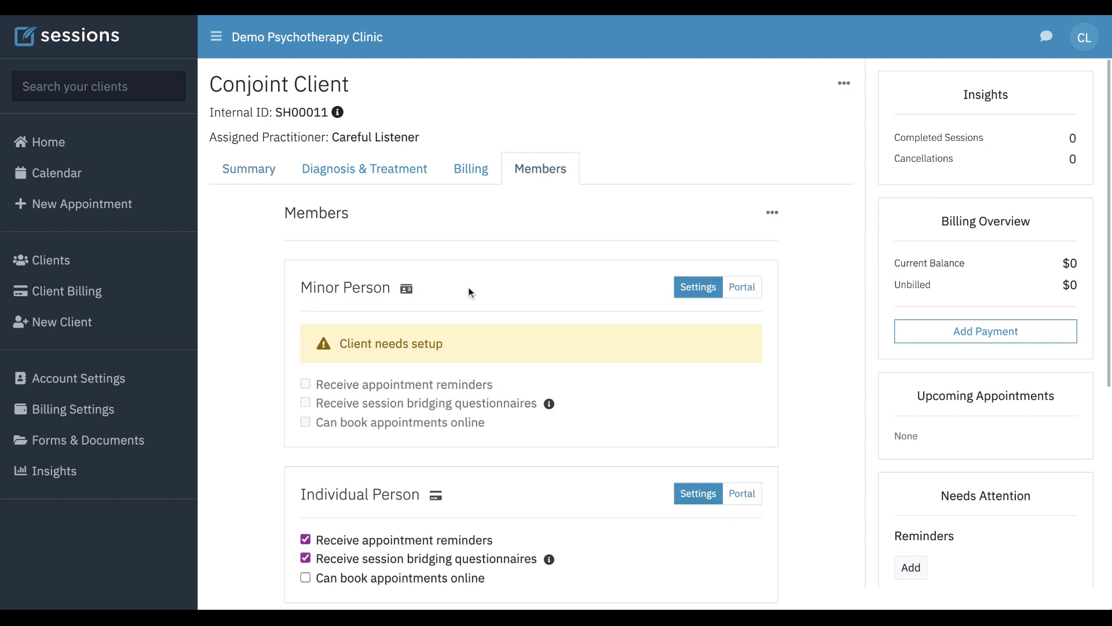
{"action": "scroll", "coordinate": [502, 330], "scroll_direction": "down", "scroll_amount": 6}
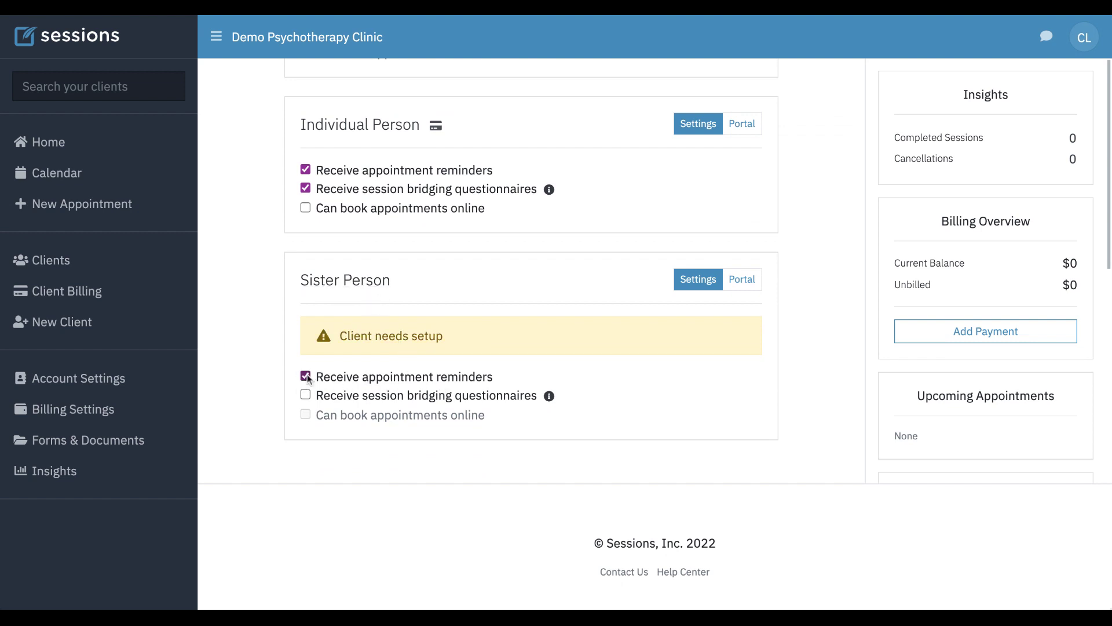
{"action": "left_click", "coordinate": [305, 395]}
- Send Sister Person an invitation to the Client Portal
{"action": "left_click", "coordinate": [742, 281]}
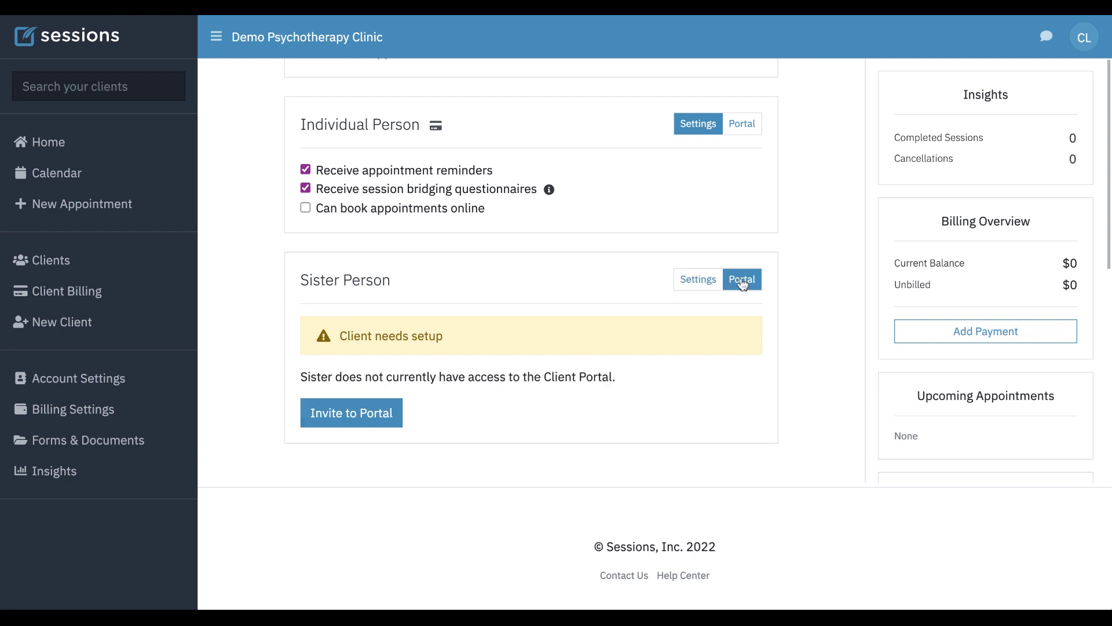
{"action": "left_click", "coordinate": [365, 418]}
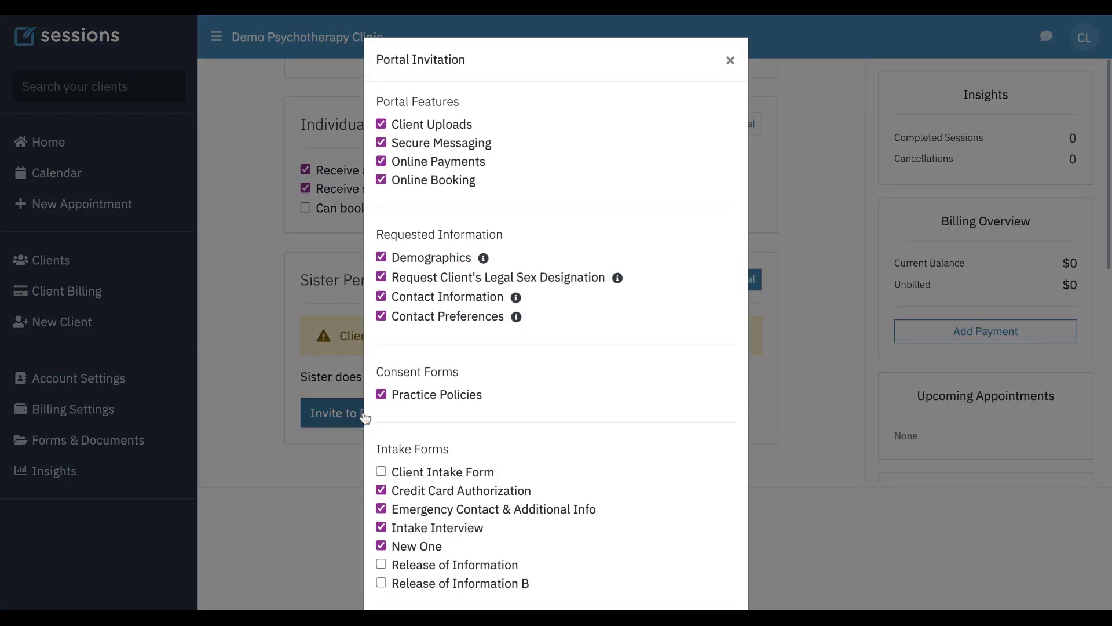
{"action": "scroll", "coordinate": [593, 382], "scroll_direction": "down", "scroll_amount": 3}
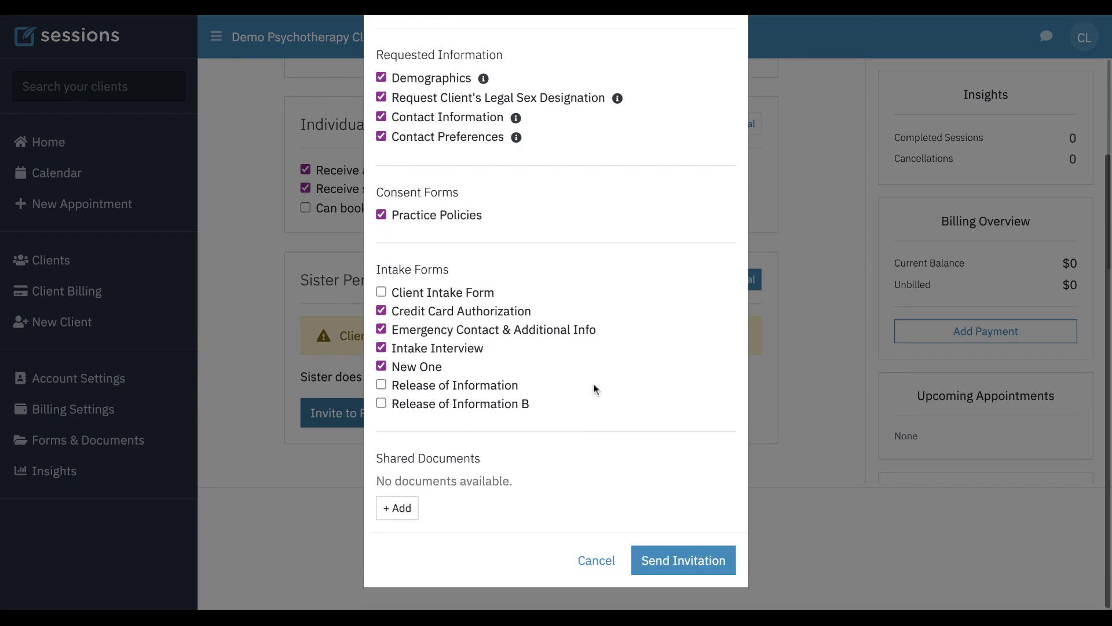
{"action": "left_click", "coordinate": [689, 561]}
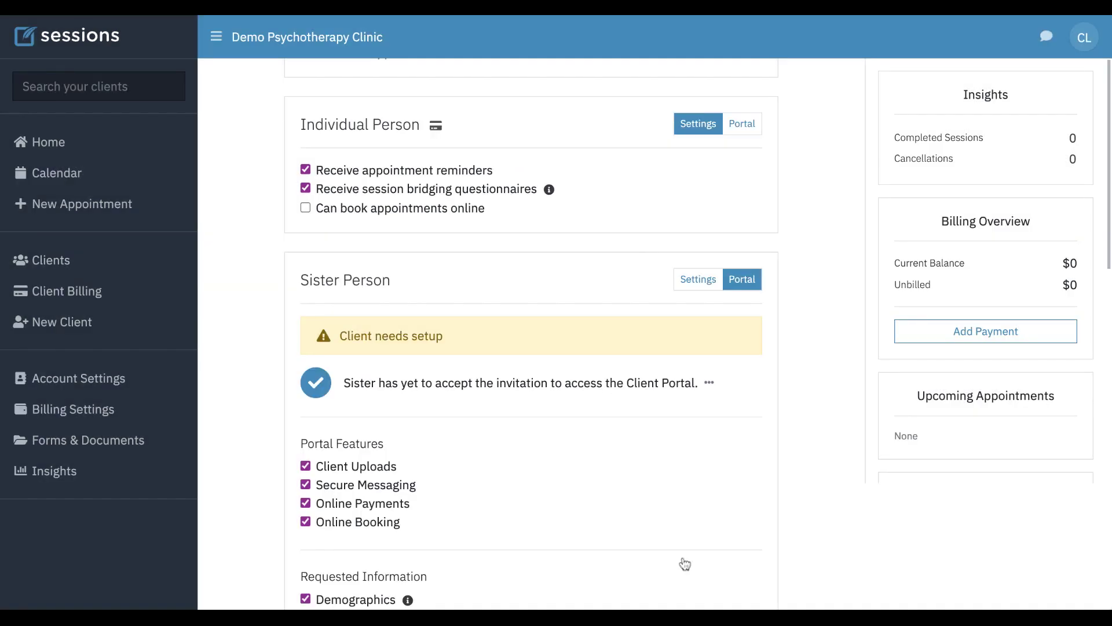
{"action": "scroll", "coordinate": [705, 446], "scroll_direction": "down", "scroll_amount": 10}
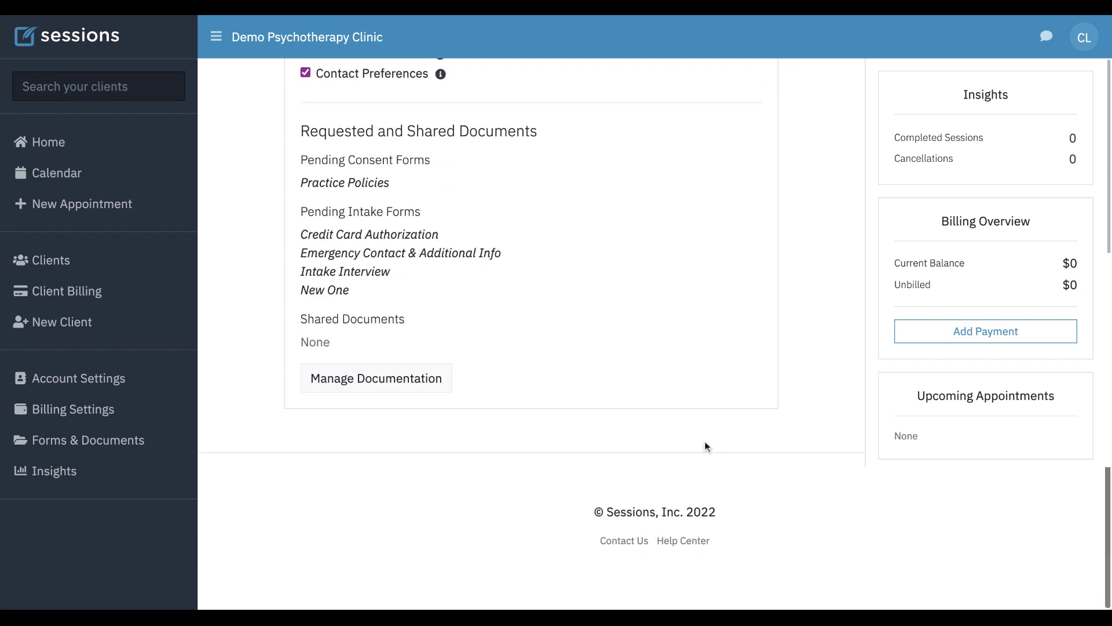
{"action": "scroll", "coordinate": [531, 335], "scroll_direction": "up", "scroll_amount": 10}
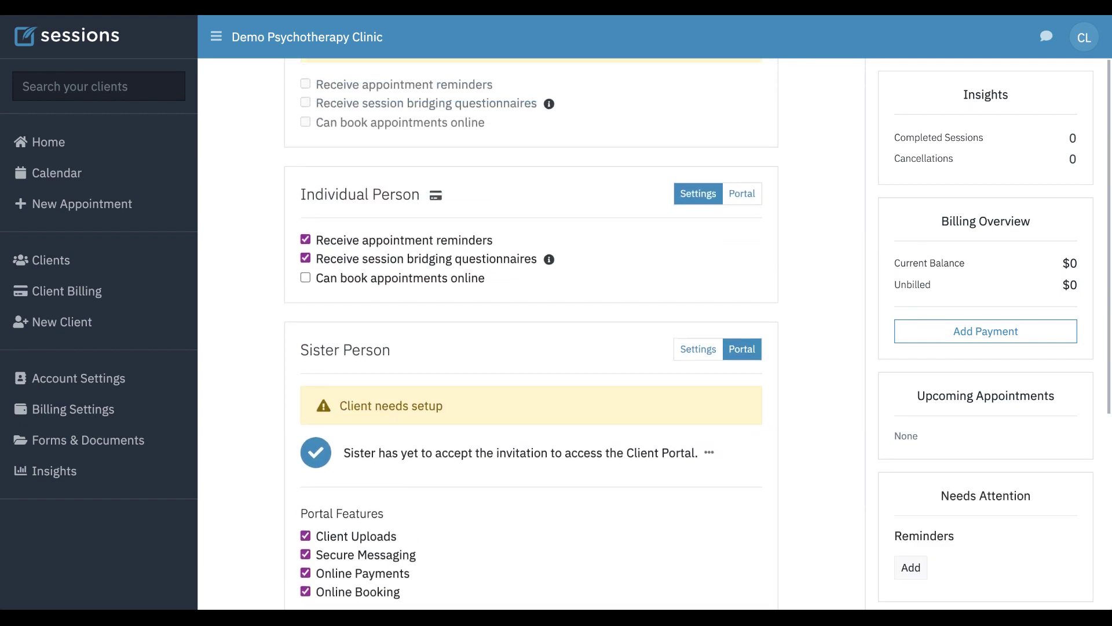
{"action": "scroll", "coordinate": [531, 334], "scroll_direction": "up", "scroll_amount": 2}
- Review the portal access status of Individual Person and Minor Person
{"action": "left_click", "coordinate": [742, 314]}
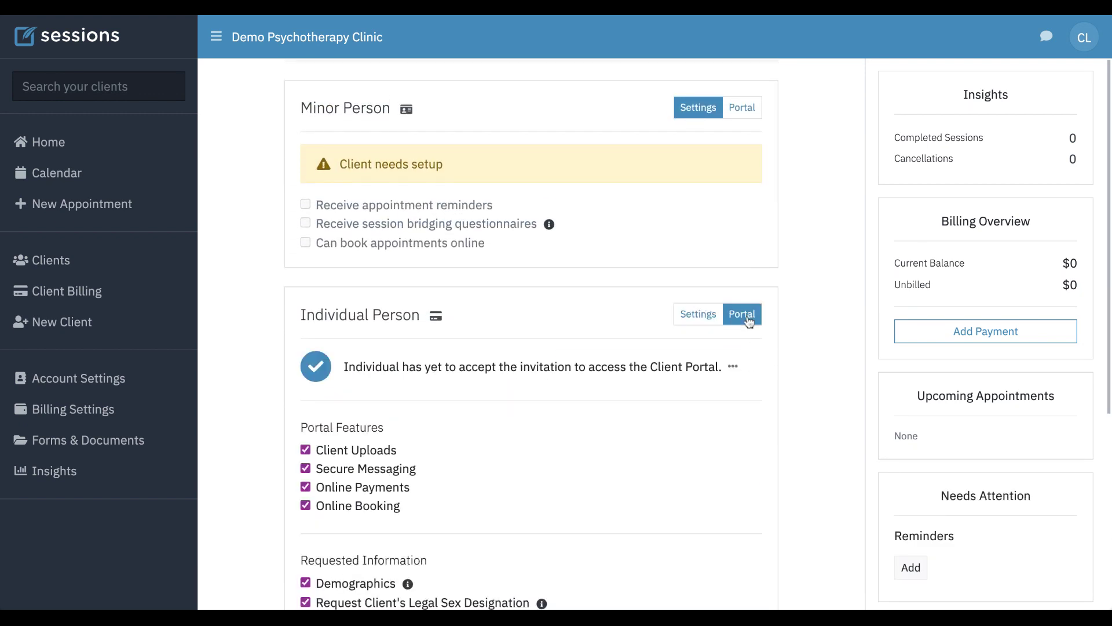
{"action": "scroll", "coordinate": [799, 255], "scroll_direction": "up", "scroll_amount": 2}
{"action": "left_click", "coordinate": [747, 192]}
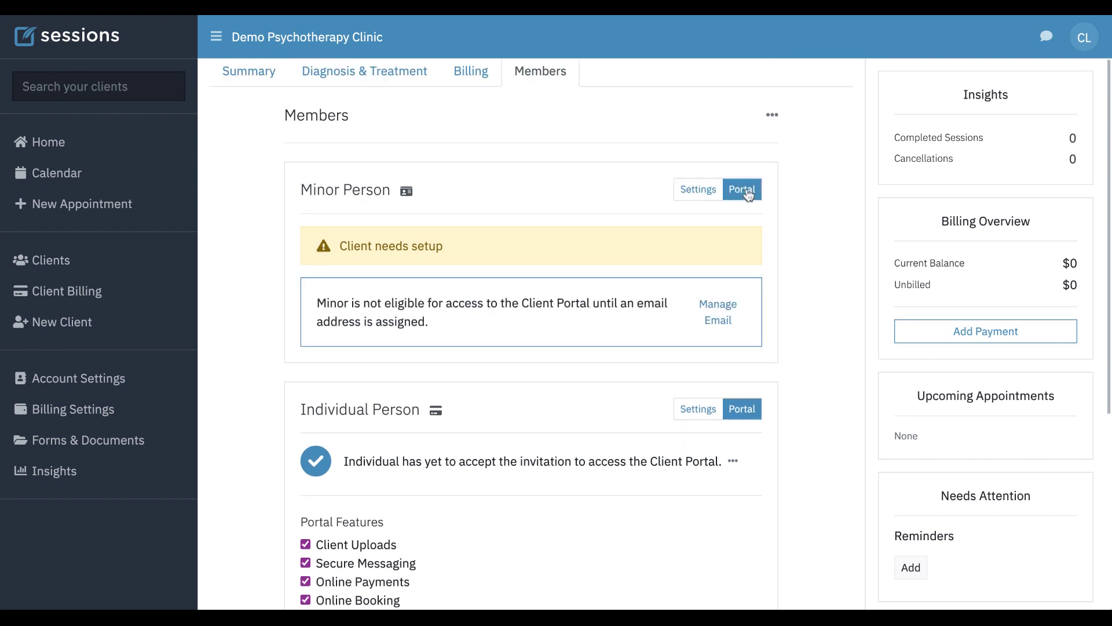
{"action": "scroll", "coordinate": [818, 200], "scroll_direction": "up", "scroll_amount": 2}
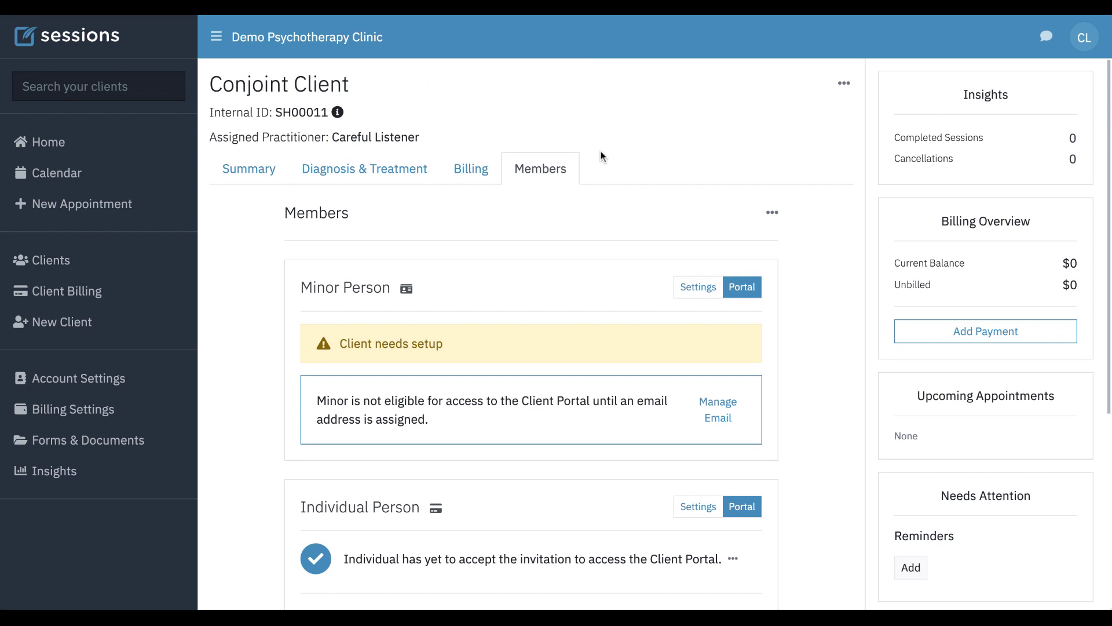
{"action": "scroll", "coordinate": [809, 313], "scroll_direction": "down", "scroll_amount": 2}
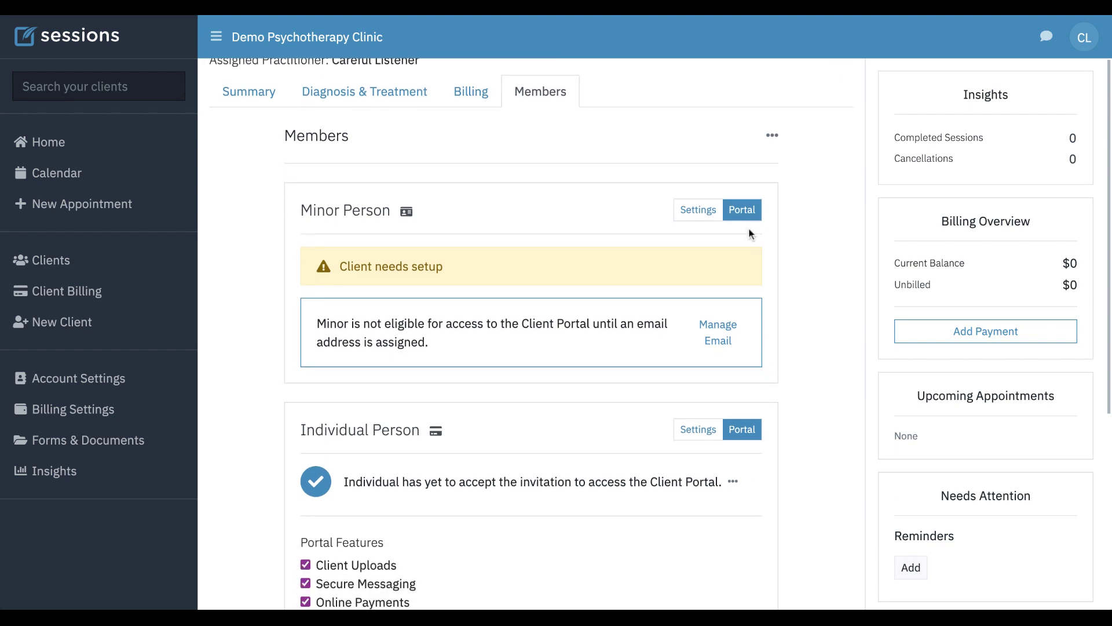
{"action": "scroll", "coordinate": [806, 444], "scroll_direction": "down", "scroll_amount": 6}
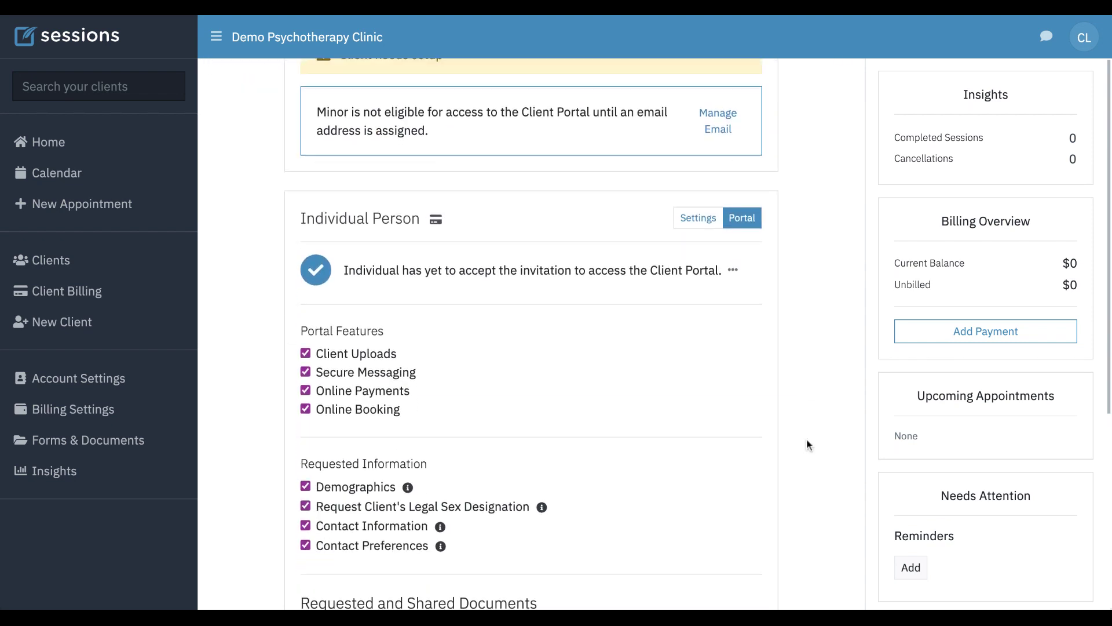
{"action": "scroll", "coordinate": [807, 442], "scroll_direction": "down", "scroll_amount": 6}
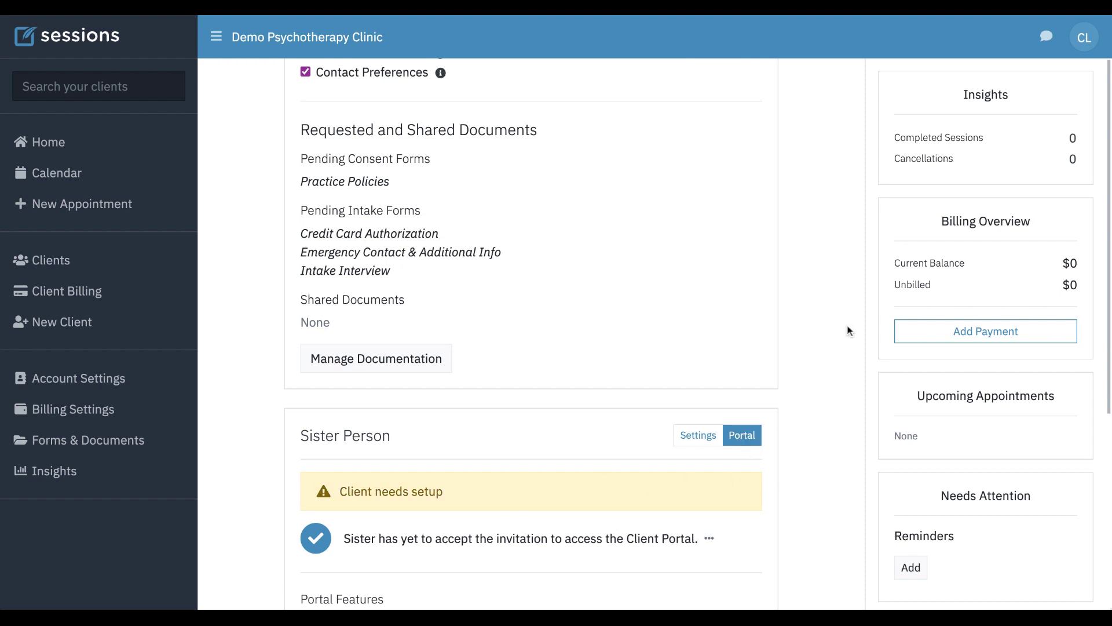
{"action": "scroll", "coordinate": [788, 267], "scroll_direction": "up", "scroll_amount": 8}
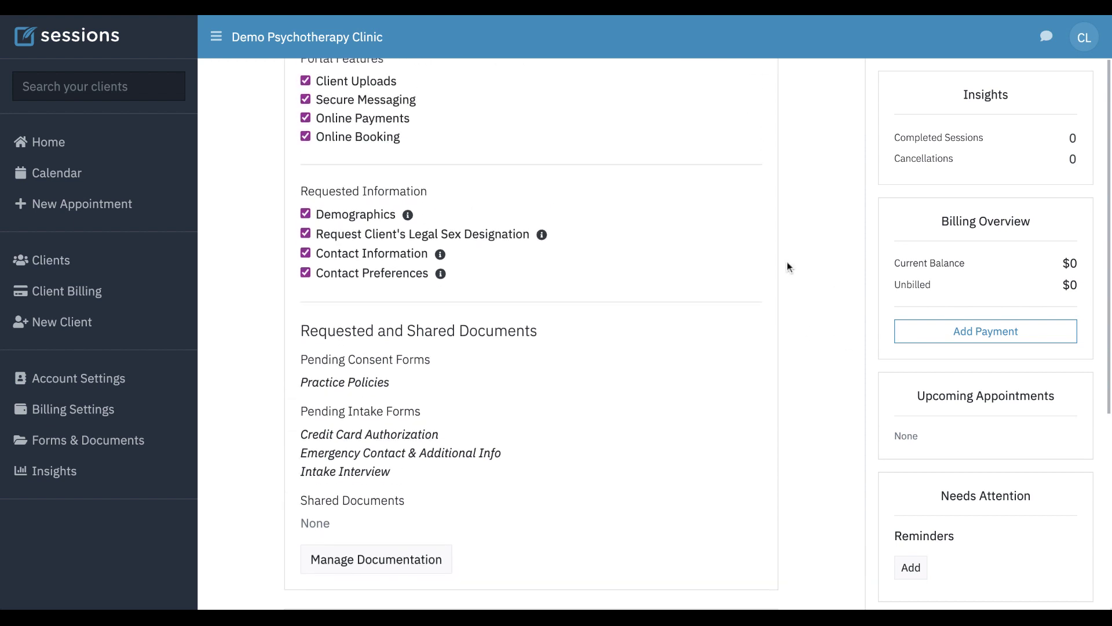
{"action": "scroll", "coordinate": [530, 334], "scroll_direction": "up", "scroll_amount": 3}
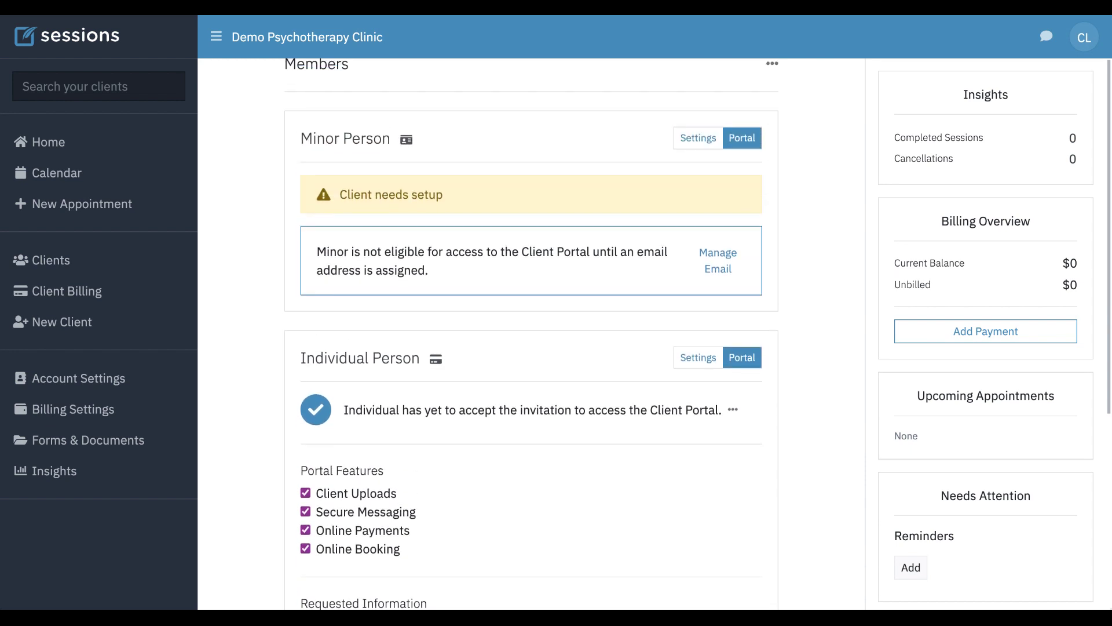
{"action": "scroll", "coordinate": [531, 333], "scroll_direction": "up", "scroll_amount": 2}
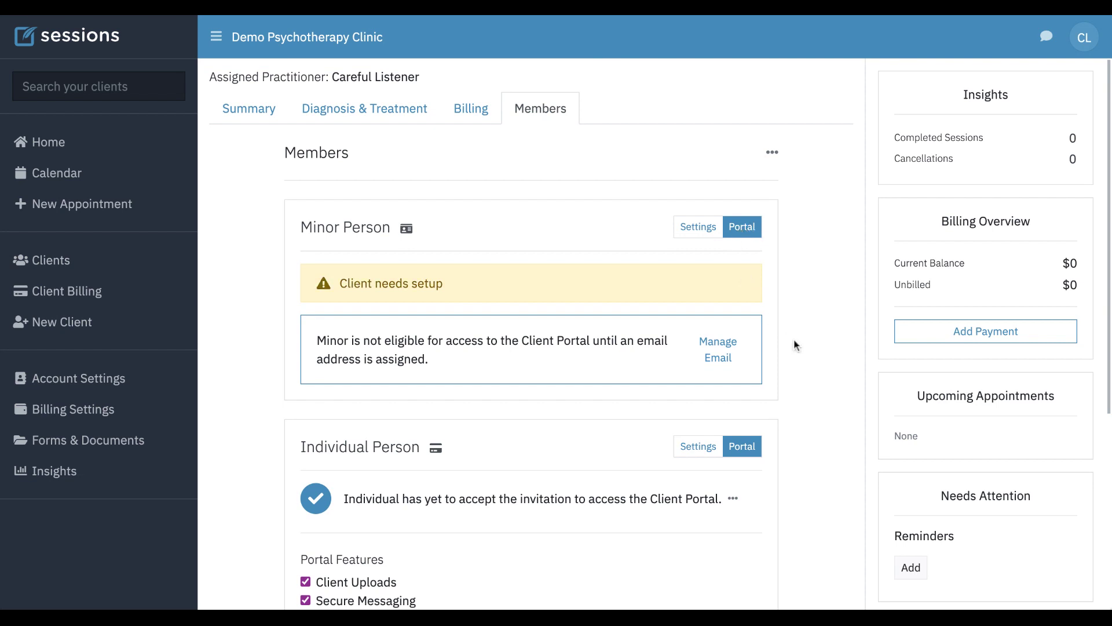
{"action": "scroll", "coordinate": [794, 344], "scroll_direction": "down", "scroll_amount": 1}
{"action": "scroll", "coordinate": [794, 345], "scroll_direction": "up", "scroll_amount": 2}
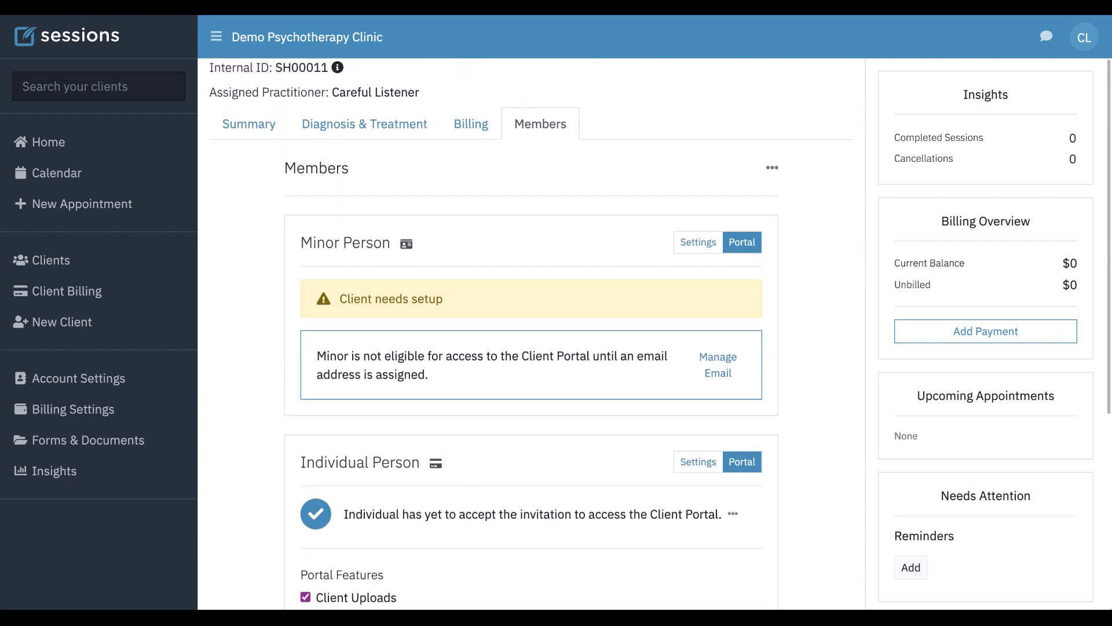
{"action": "scroll", "coordinate": [530, 334], "scroll_direction": "down", "scroll_amount": 6}
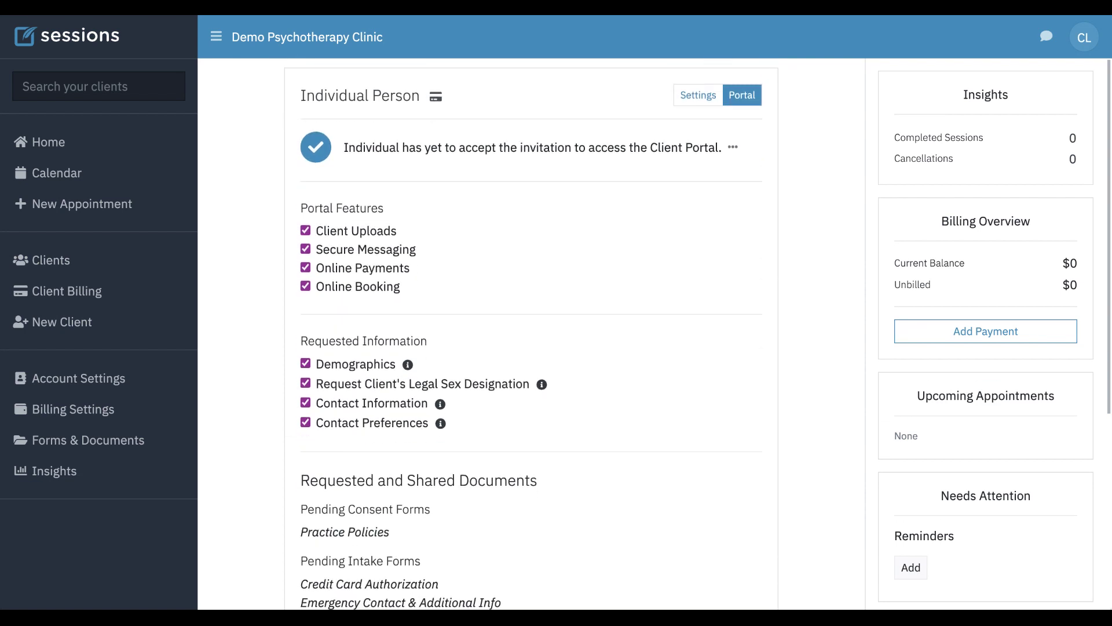
{"action": "scroll", "coordinate": [530, 336], "scroll_direction": "down", "scroll_amount": 5}
{"action": "scroll", "coordinate": [531, 336], "scroll_direction": "up", "scroll_amount": 9}
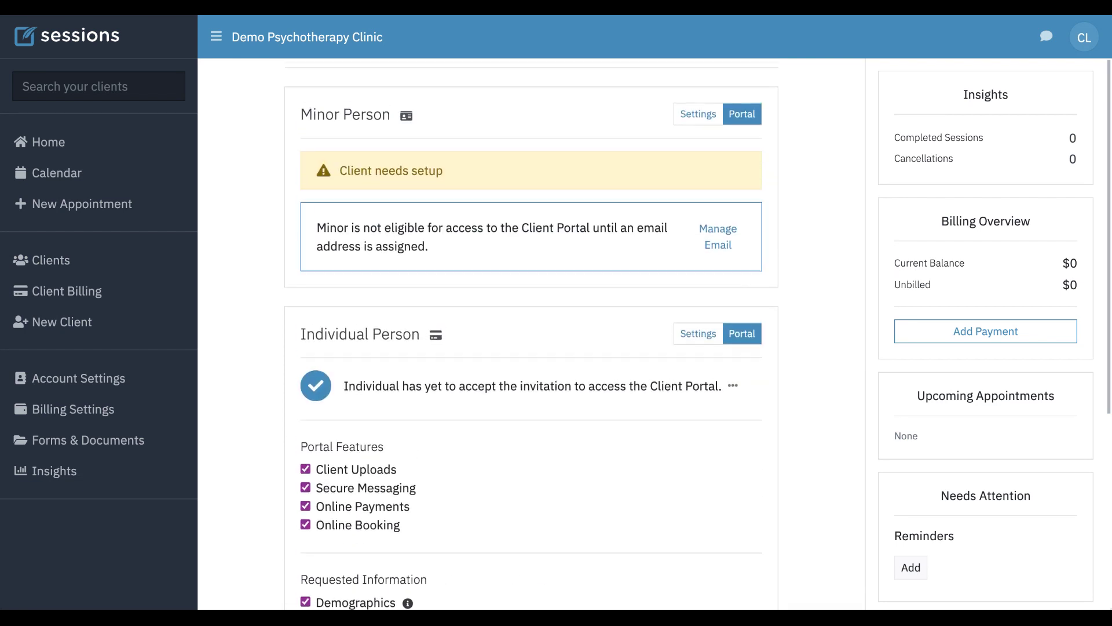
{"action": "scroll", "coordinate": [531, 336], "scroll_direction": "up", "scroll_amount": 3}
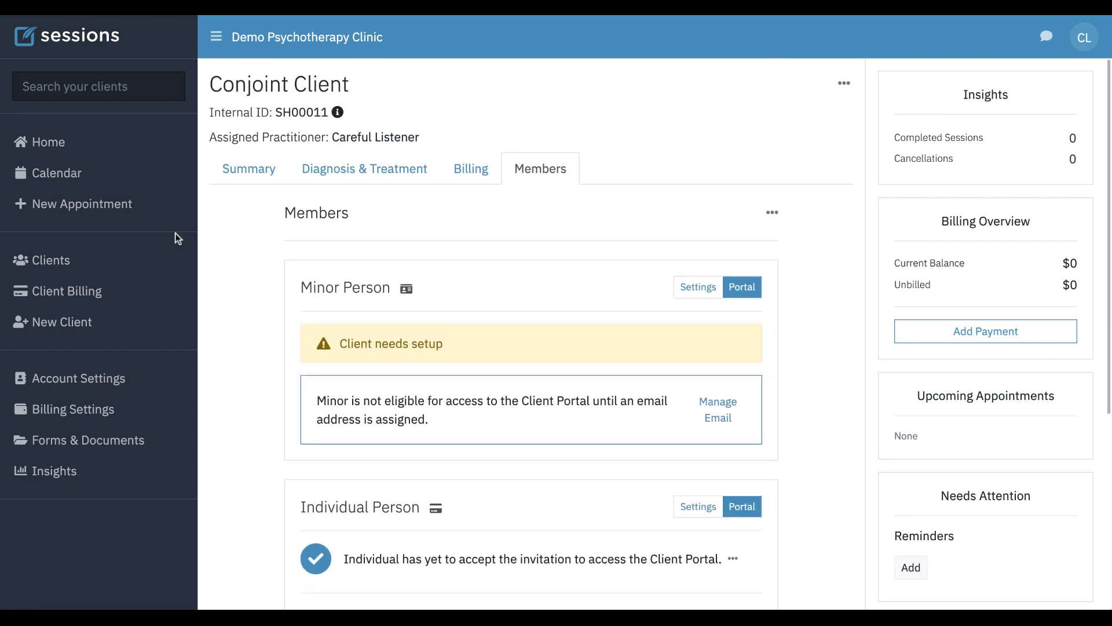
- Go to the Clients list, now showing Conjoint Client and Sister Person among nine clients
{"action": "left_click", "coordinate": [63, 266]}
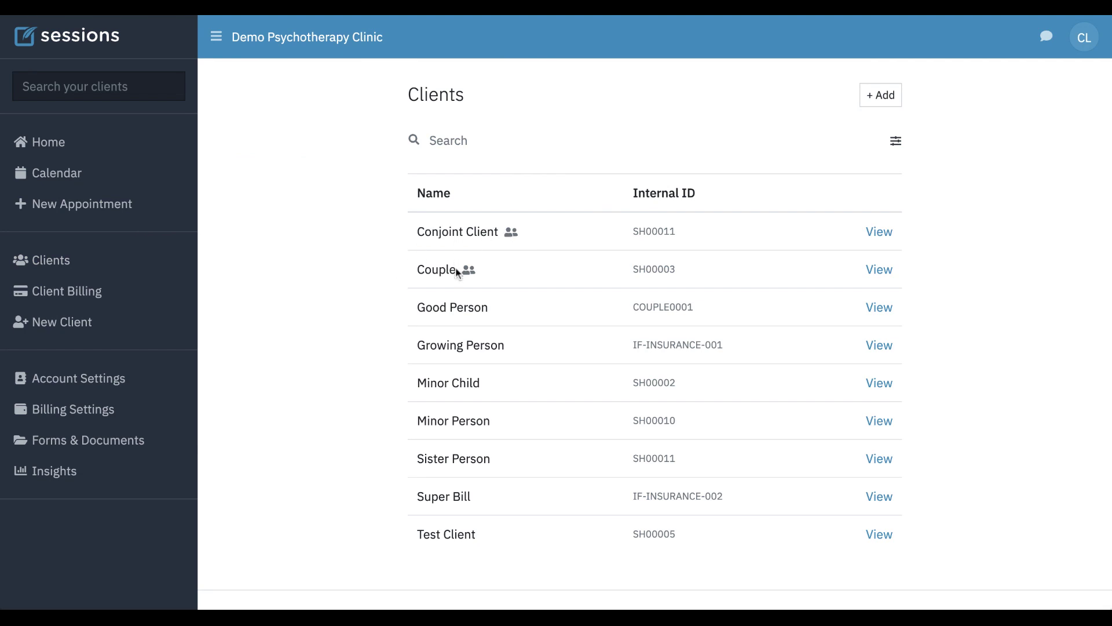
{"action": "scroll", "coordinate": [359, 385], "scroll_direction": "down", "scroll_amount": 2}
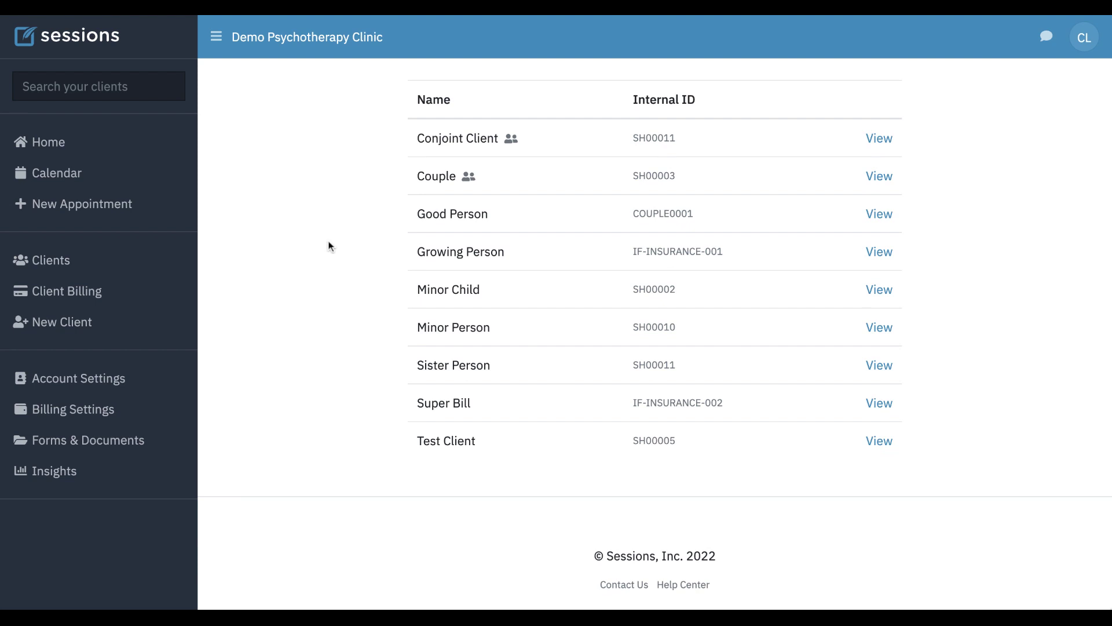
- Create a Thu Dec 29 10am calendar event for Conjoint Client billing 90837 Individual Psychotherapy, 60 minutes
{"action": "left_click", "coordinate": [56, 176]}
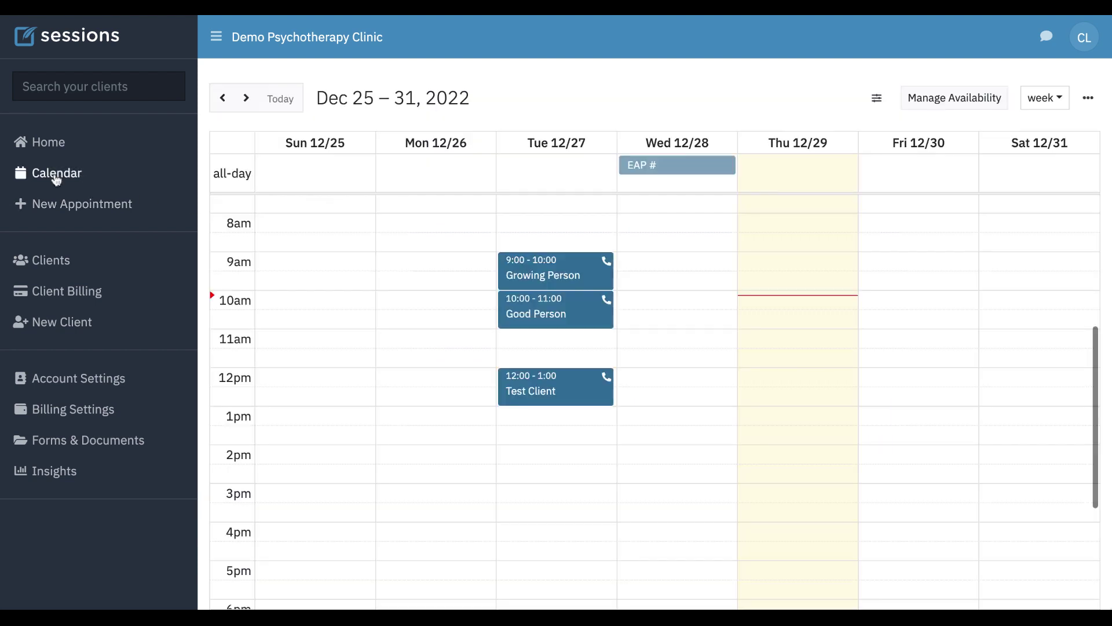
{"action": "left_click", "coordinate": [763, 303]}
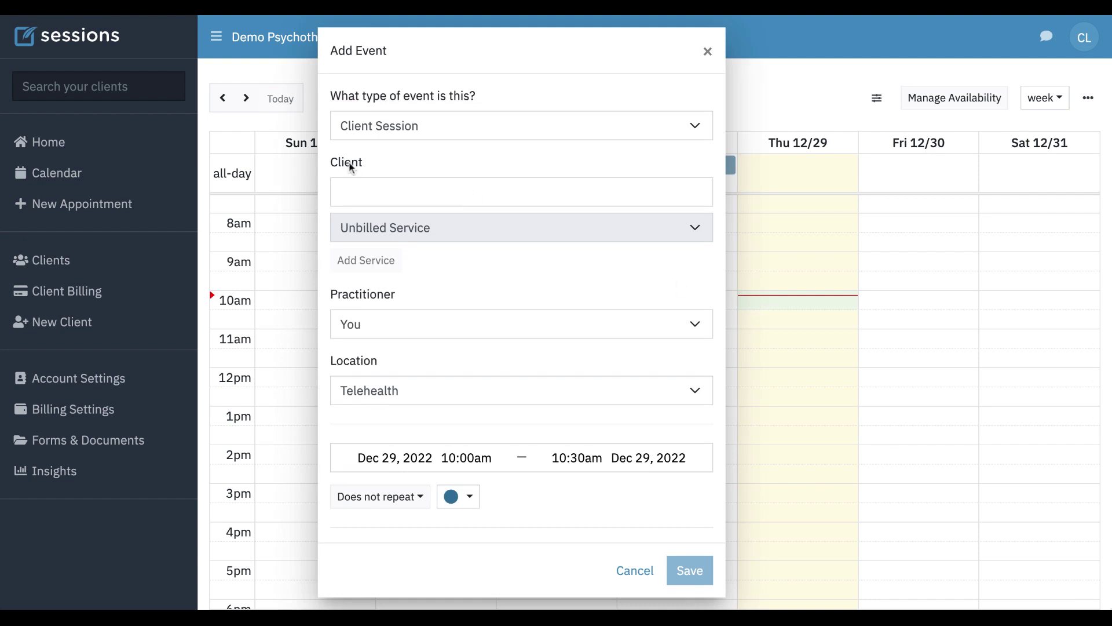
{"action": "left_click", "coordinate": [391, 193]}
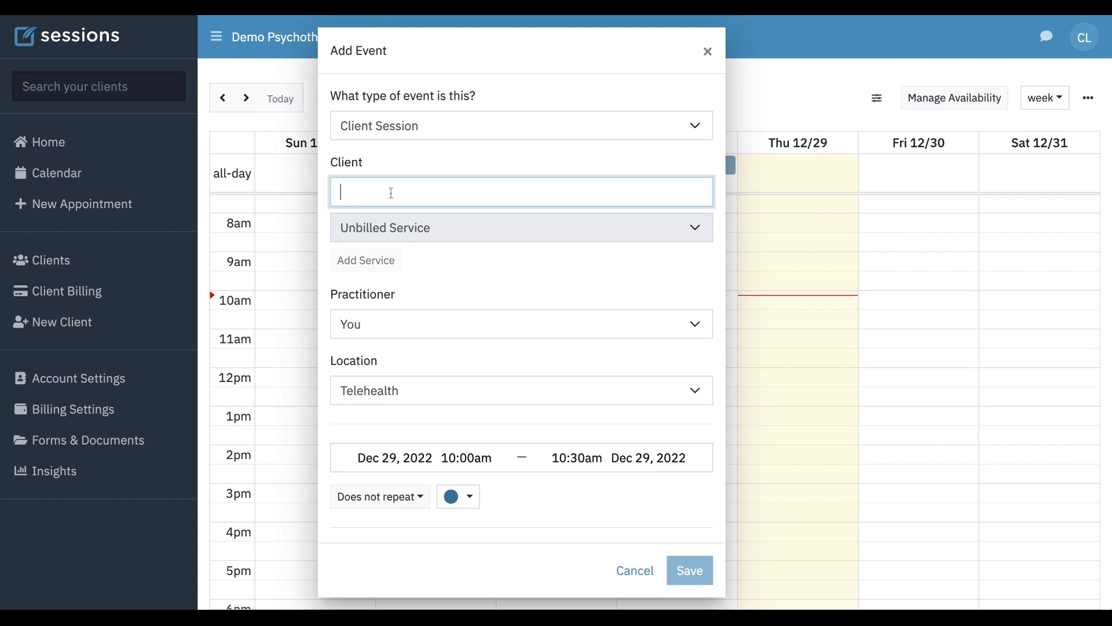
{"action": "type", "text": "conjoint Client"}
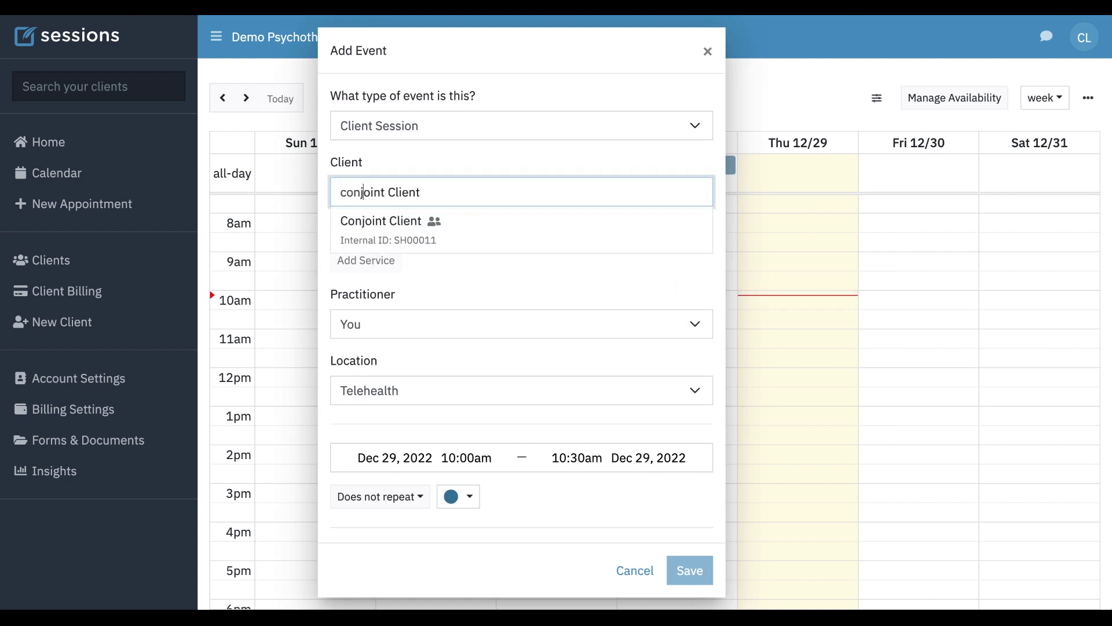
{"action": "left_click", "coordinate": [421, 229]}
{"action": "left_click", "coordinate": [456, 228]}
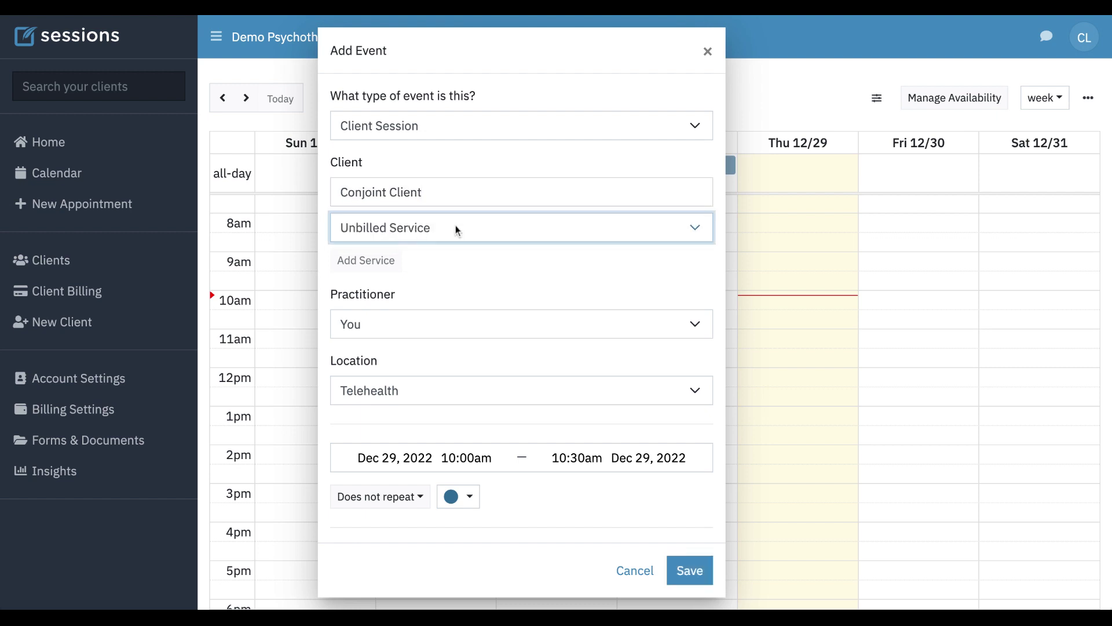
{"action": "left_click", "coordinate": [416, 315]}
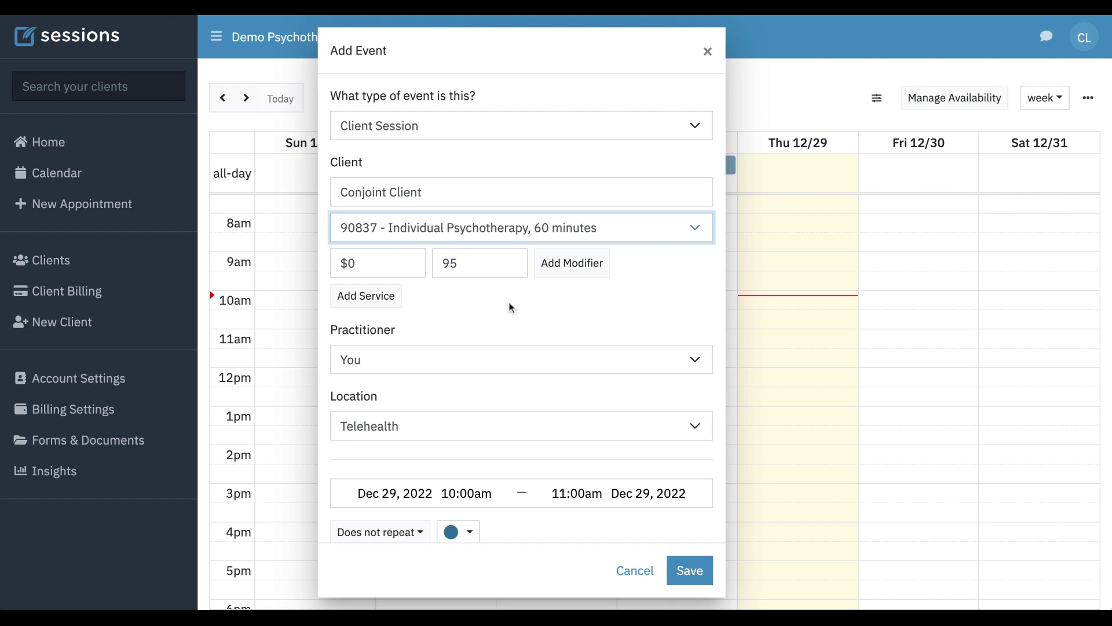
{"action": "left_click", "coordinate": [519, 313]}
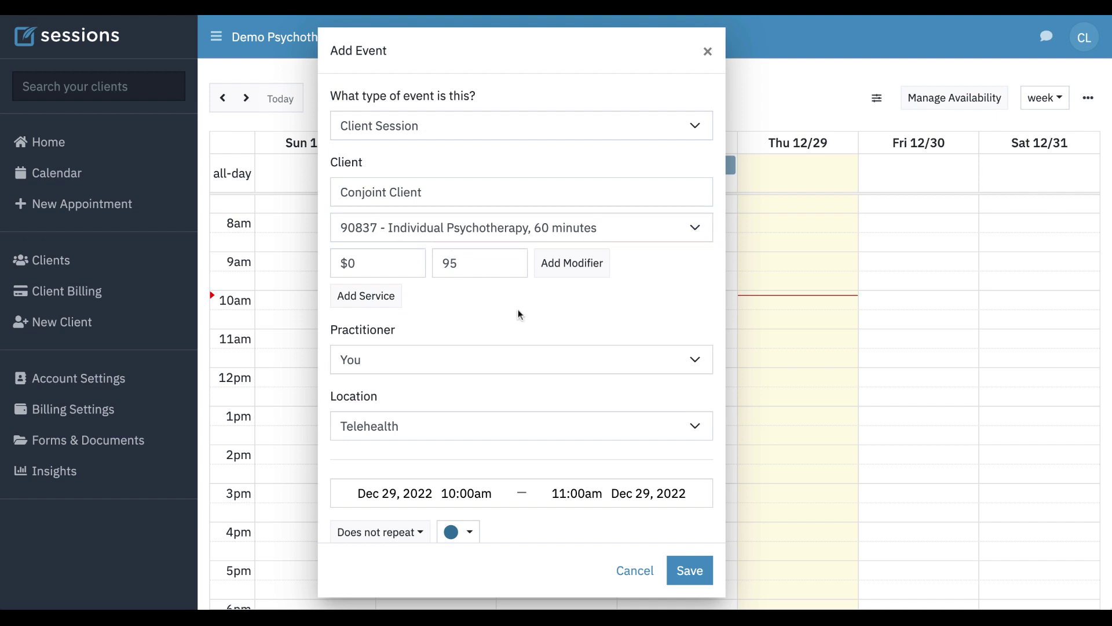
- Set email reminders 1 day, 1 week and 1 hour before, and save the event
{"action": "scroll", "coordinate": [518, 310], "scroll_direction": "down", "scroll_amount": 3}
{"action": "scroll", "coordinate": [366, 424], "scroll_direction": "down", "scroll_amount": 4}
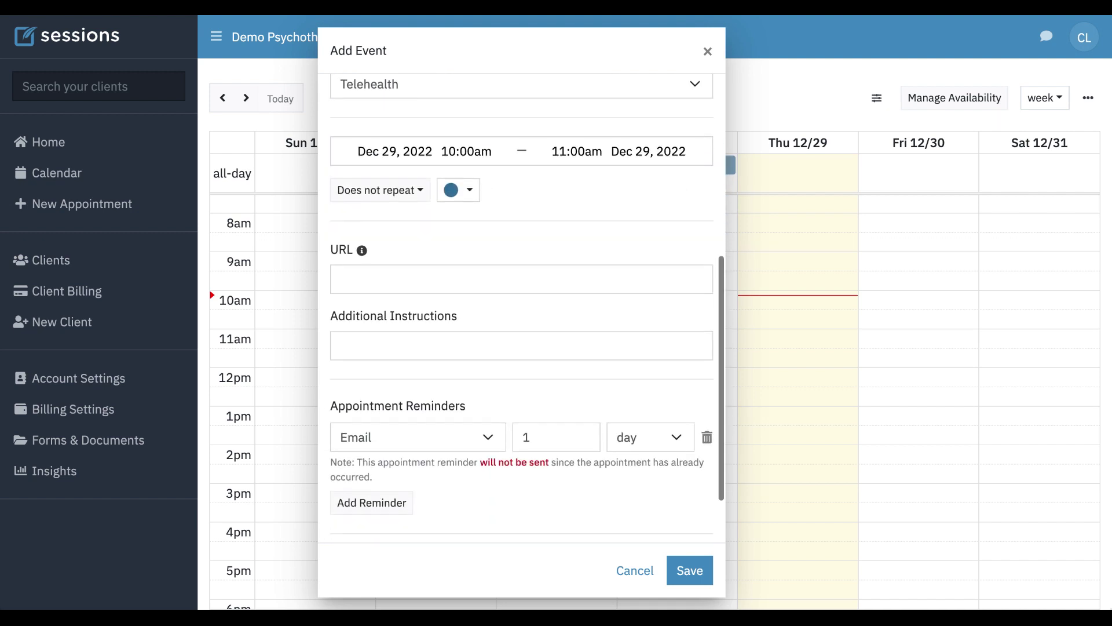
{"action": "left_click", "coordinate": [366, 426]}
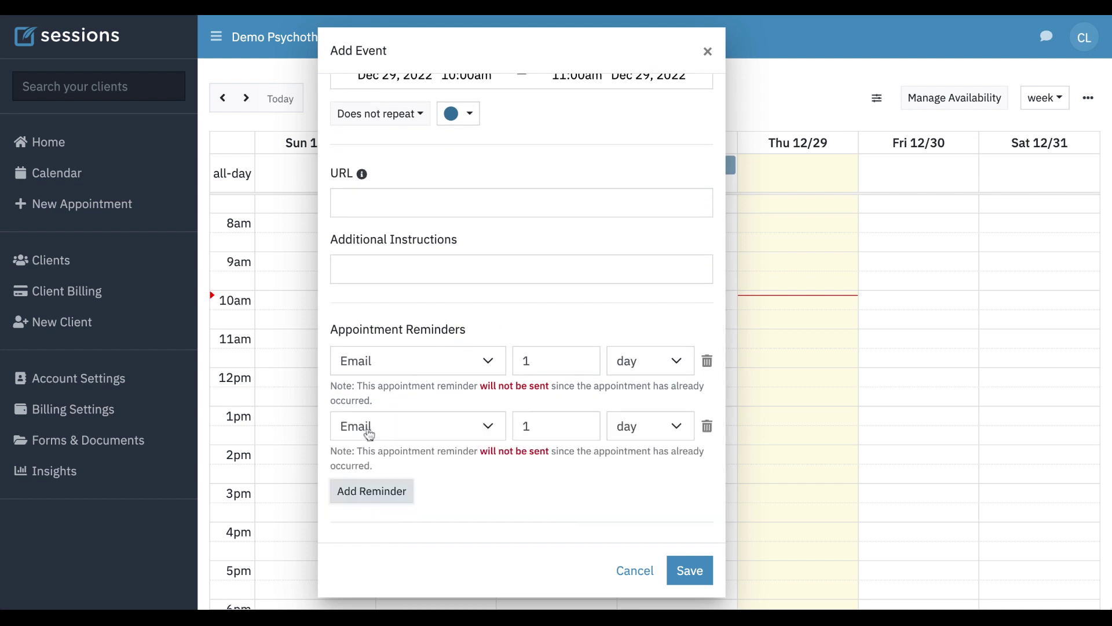
{"action": "left_click", "coordinate": [643, 438]}
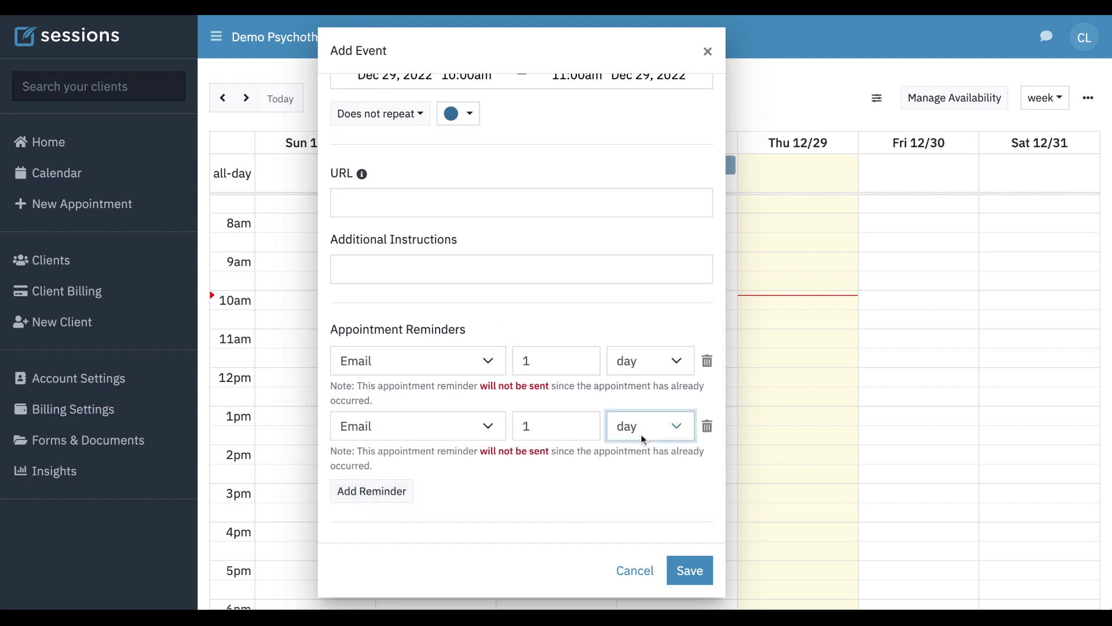
{"action": "key", "text": "Down"}
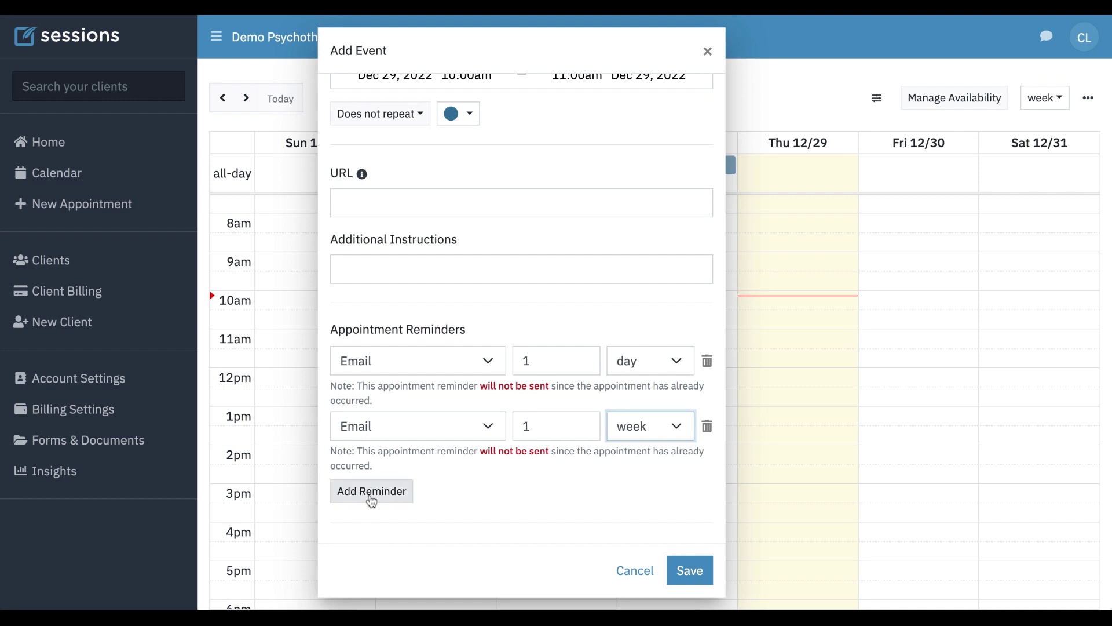
{"action": "left_click", "coordinate": [370, 500]}
{"action": "left_click", "coordinate": [645, 495]}
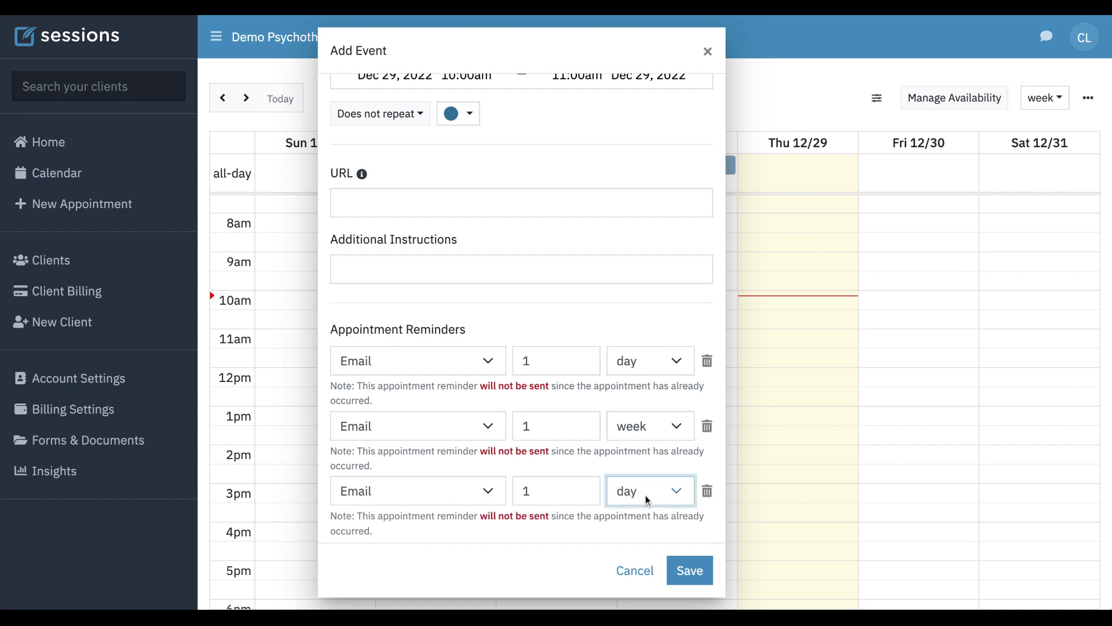
{"action": "left_click", "coordinate": [561, 478]}
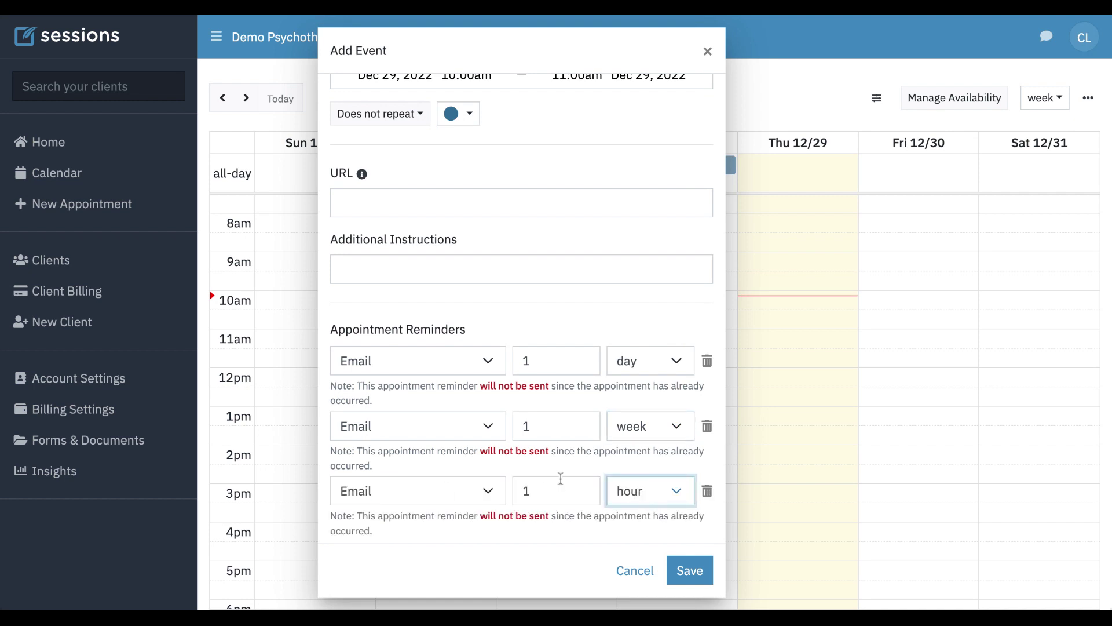
{"action": "left_click", "coordinate": [693, 571]}
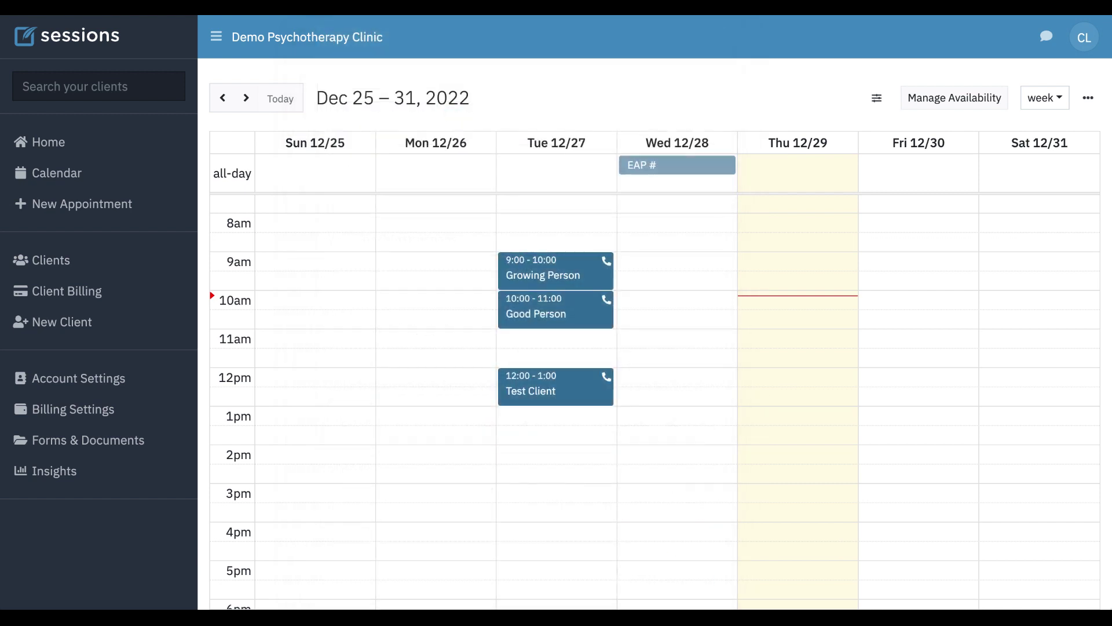
- Open the Thu 12/29 Conjoint Client appointment from the week calendar
{"action": "left_click", "coordinate": [788, 306]}
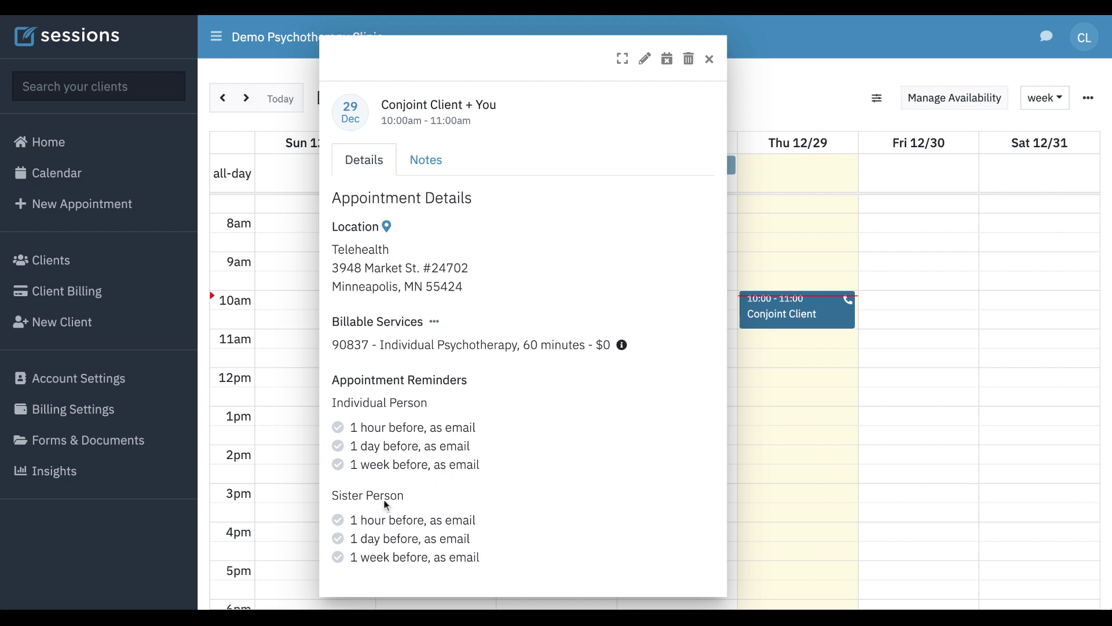
{"action": "left_click", "coordinate": [431, 106]}
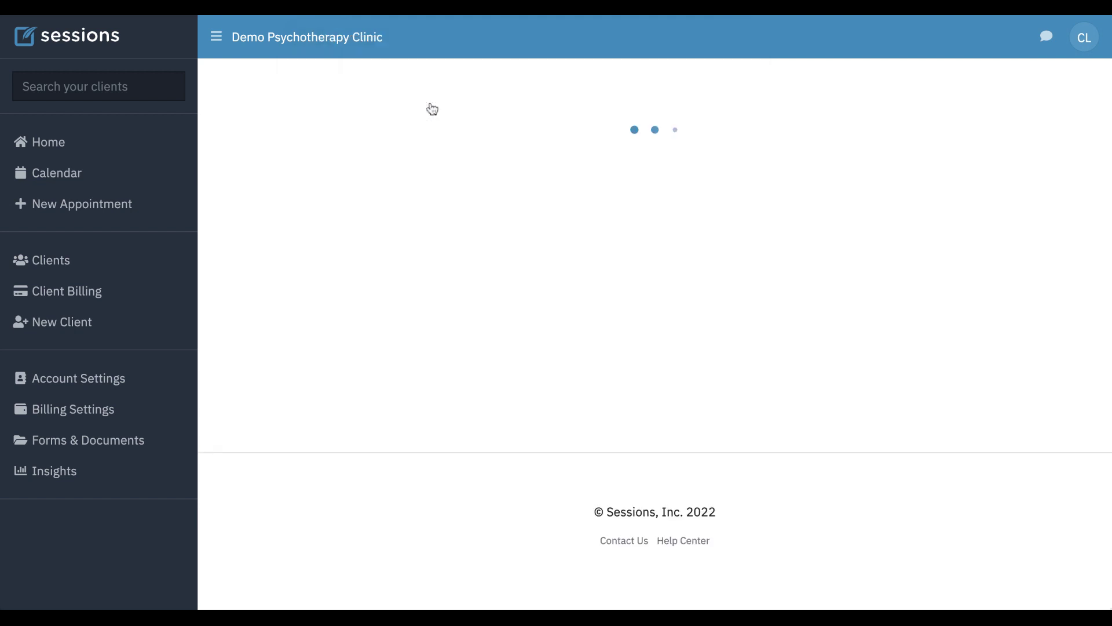
{"action": "left_click", "coordinate": [541, 173]}
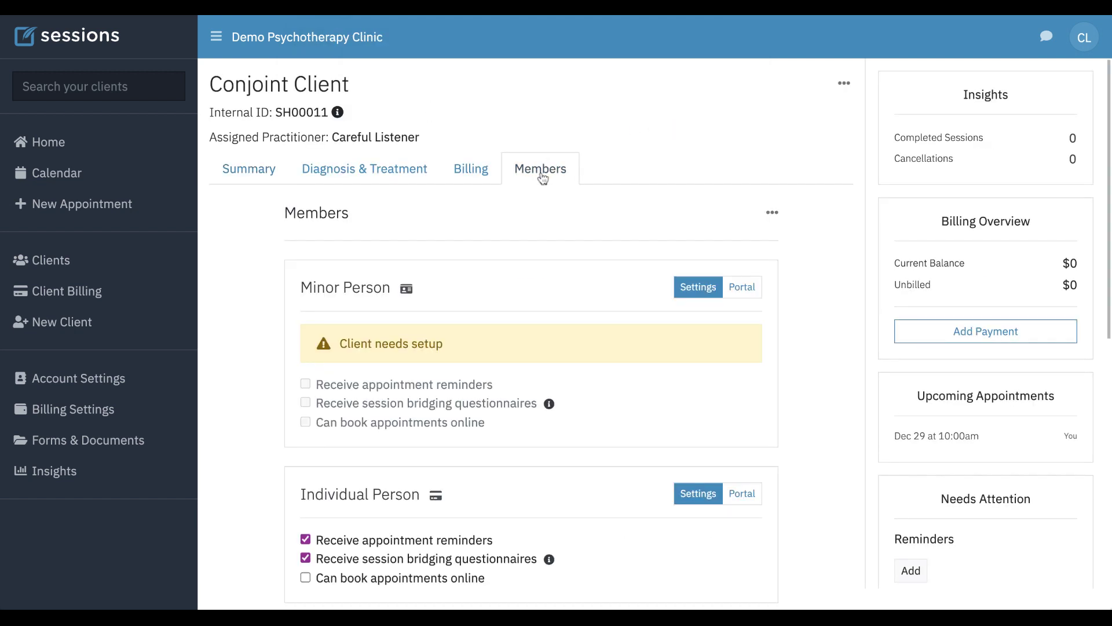
{"action": "scroll", "coordinate": [555, 363], "scroll_direction": "down", "scroll_amount": 2}
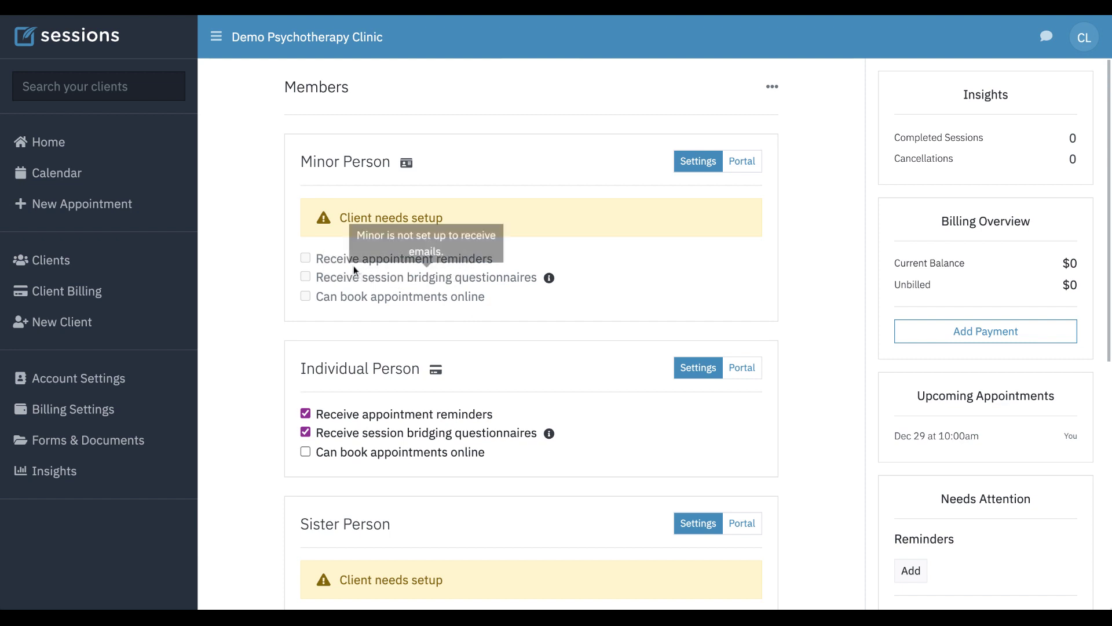
{"action": "scroll", "coordinate": [673, 283], "scroll_direction": "up", "scroll_amount": 3}
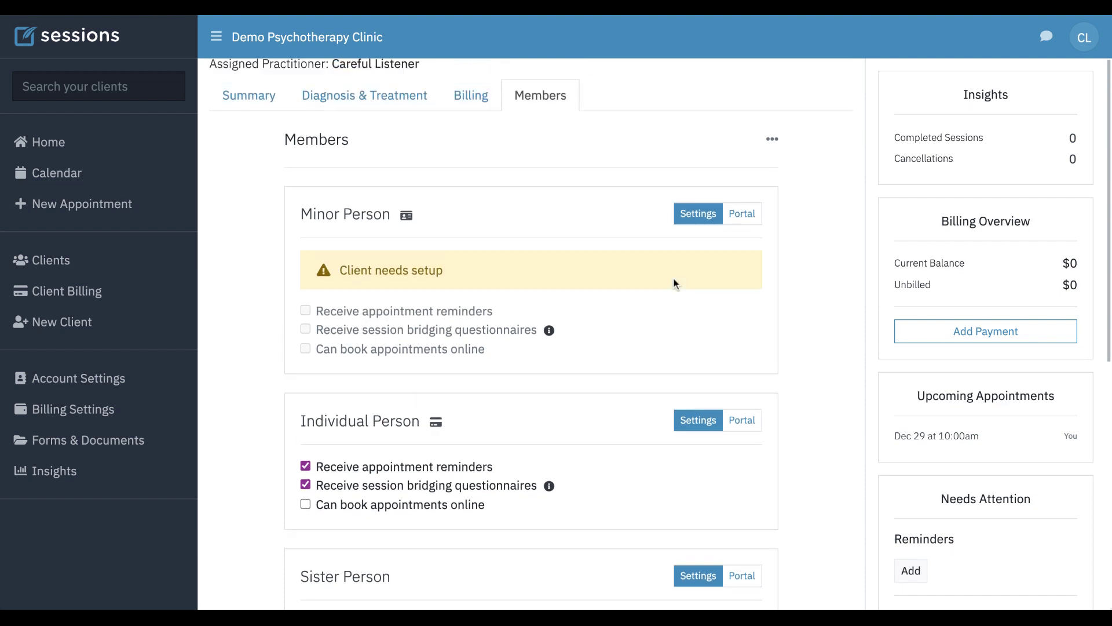
- Change the Dec 29 Conjoint Client session's 90837 fee from $0 to $100 and save it
{"action": "left_click", "coordinate": [66, 172]}
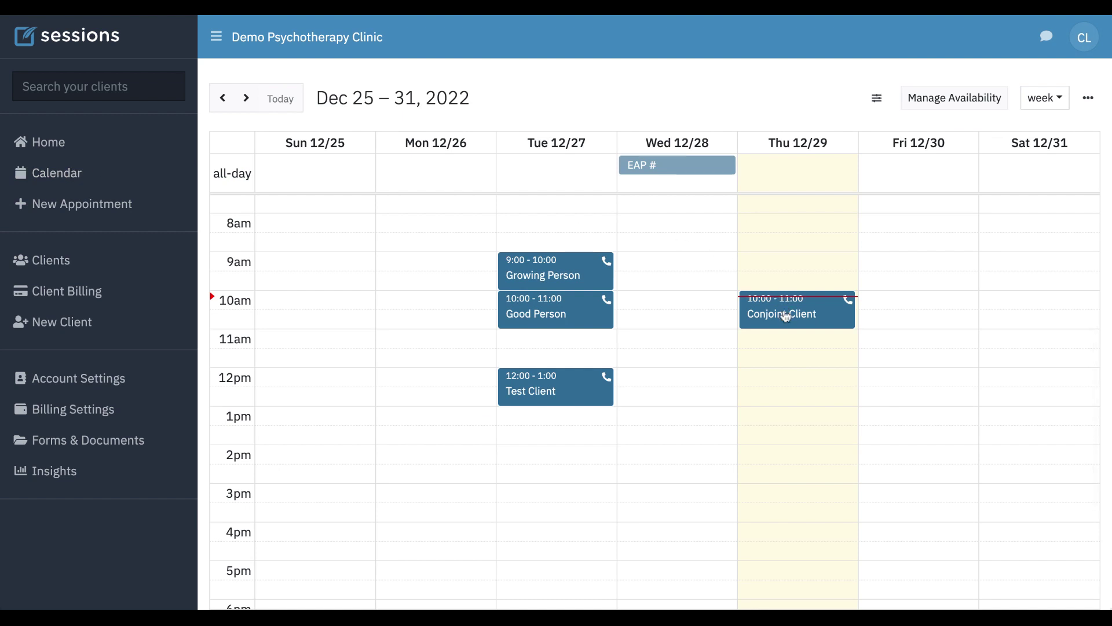
{"action": "left_click", "coordinate": [785, 313]}
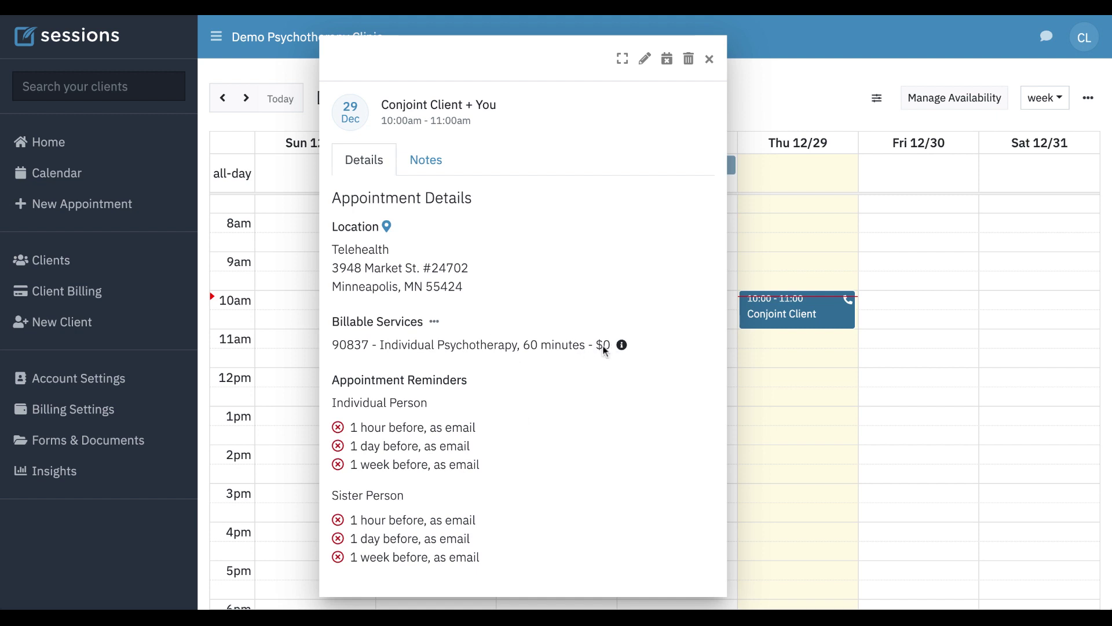
{"action": "left_click", "coordinate": [645, 60]}
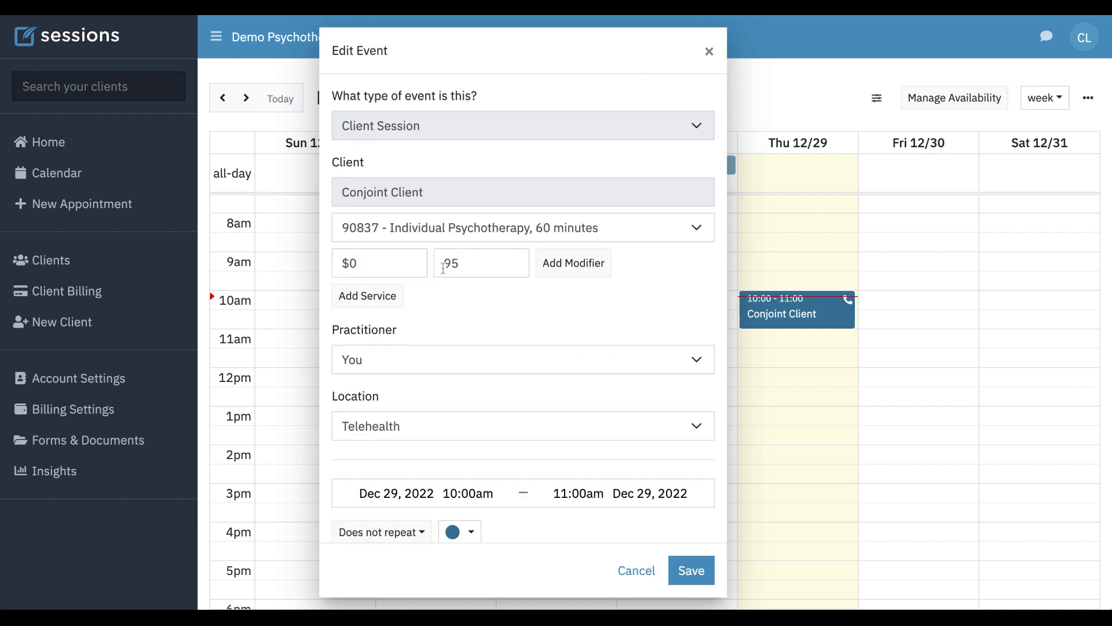
{"action": "left_click", "coordinate": [350, 263]}
{"action": "type", "text": "1"}
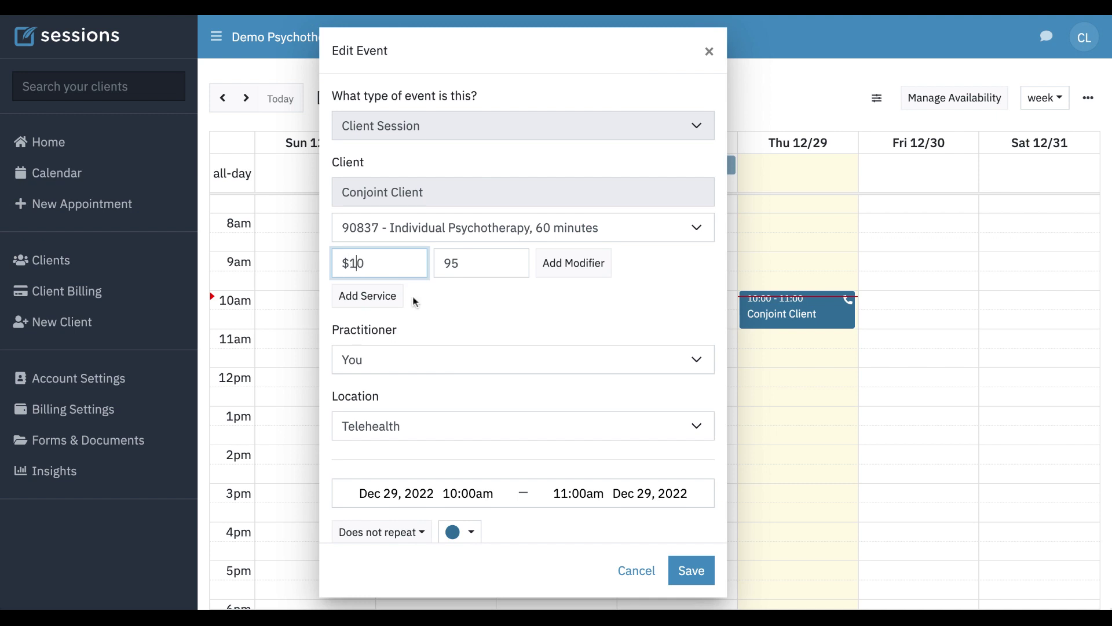
{"action": "type", "text": "0"}
{"action": "left_click", "coordinate": [497, 307]}
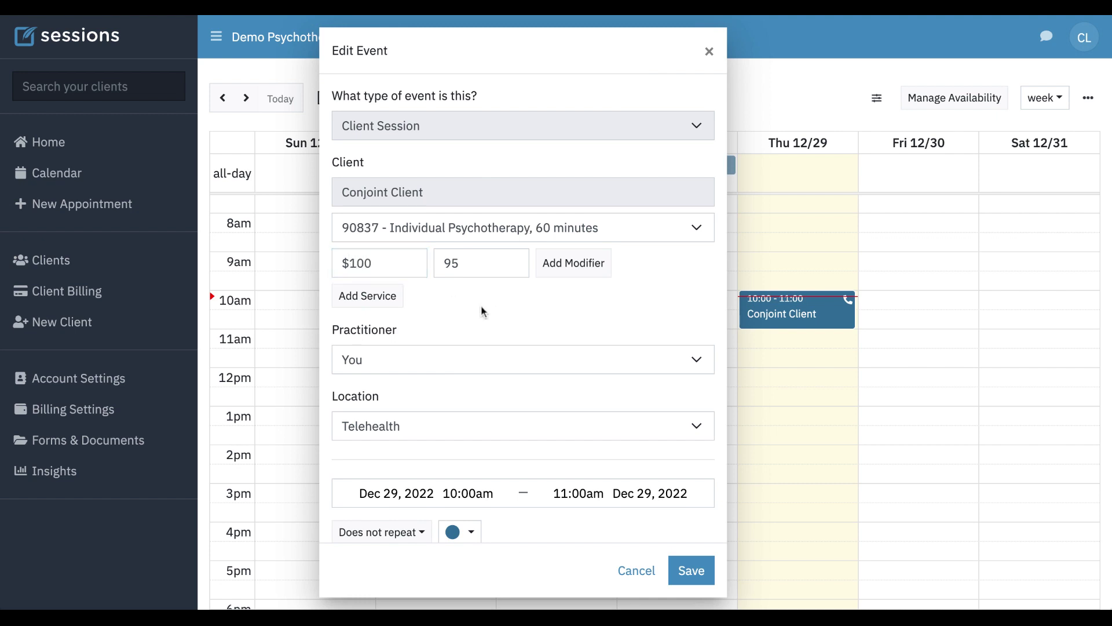
{"action": "left_click", "coordinate": [695, 570]}
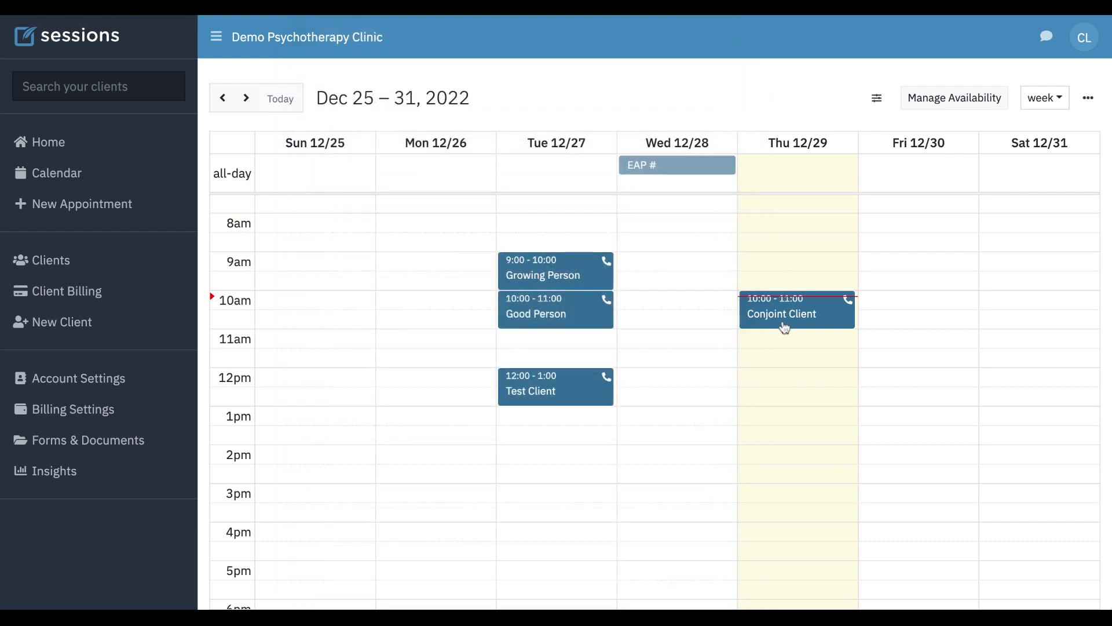
- Generate and save a $100 bill for the Dec 29 Conjoint Client session
{"action": "left_click", "coordinate": [785, 323]}
{"action": "left_click", "coordinate": [380, 367]}
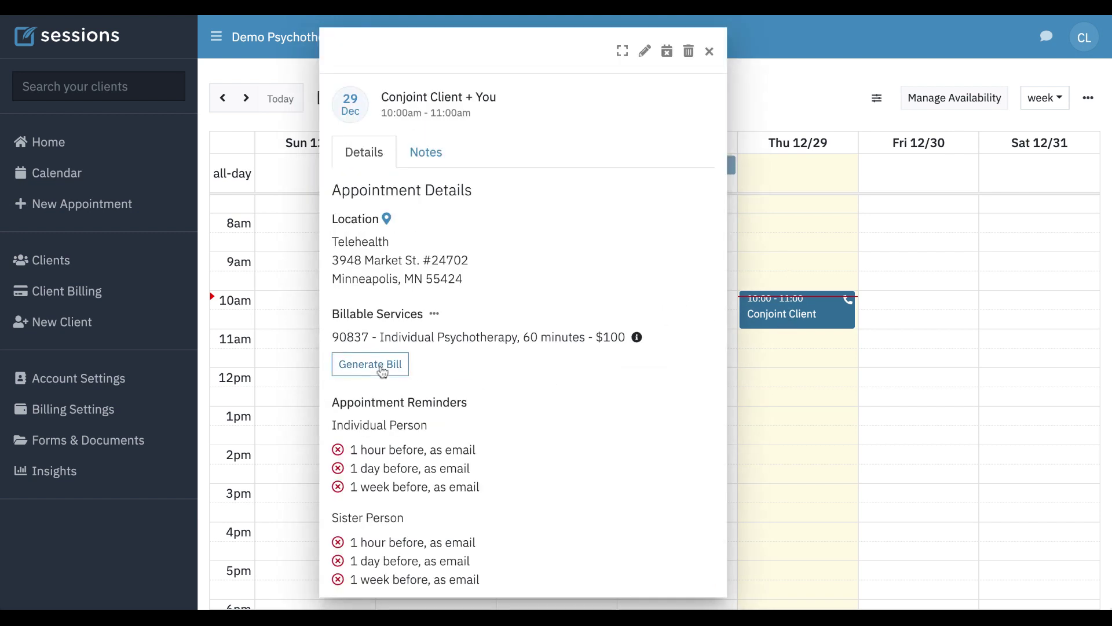
{"action": "scroll", "coordinate": [466, 274], "scroll_direction": "down", "scroll_amount": 2}
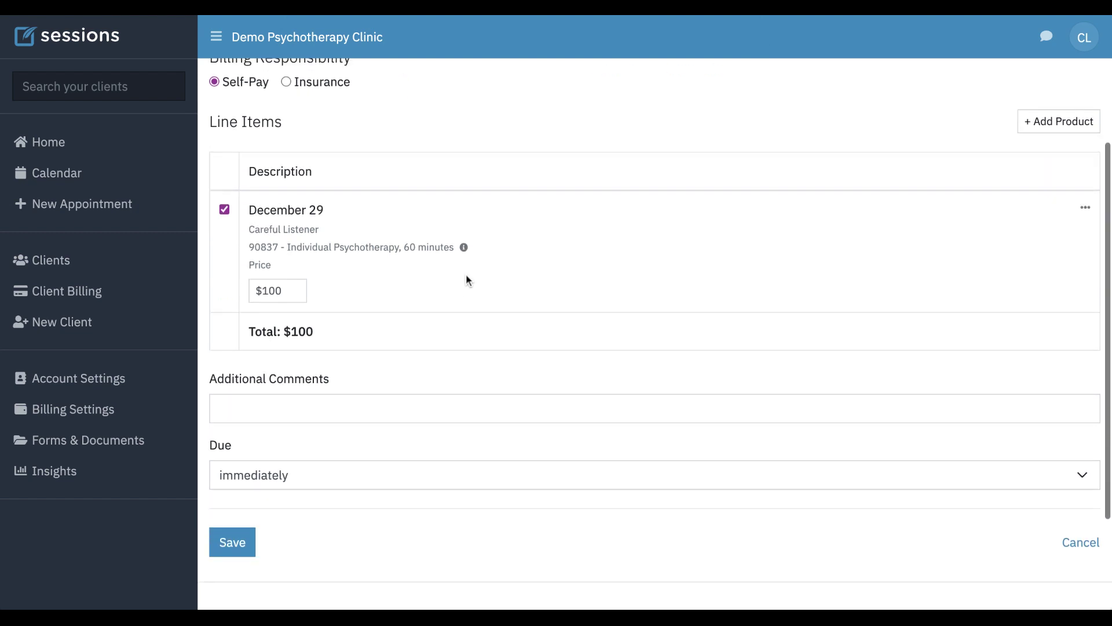
{"action": "left_click", "coordinate": [236, 543]}
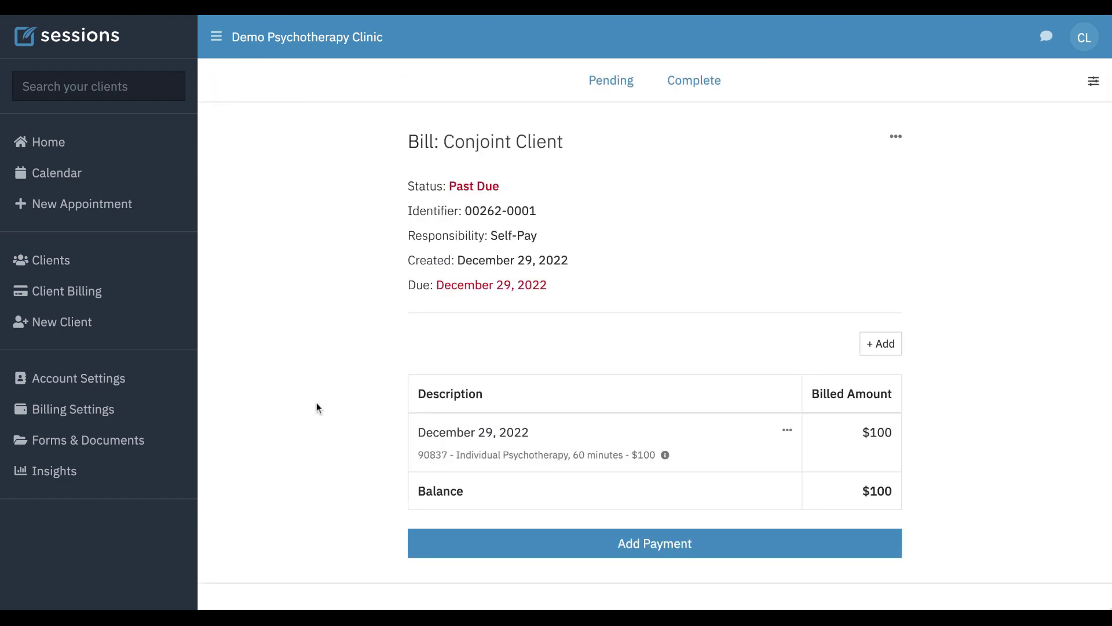
{"action": "left_click", "coordinate": [687, 552]}
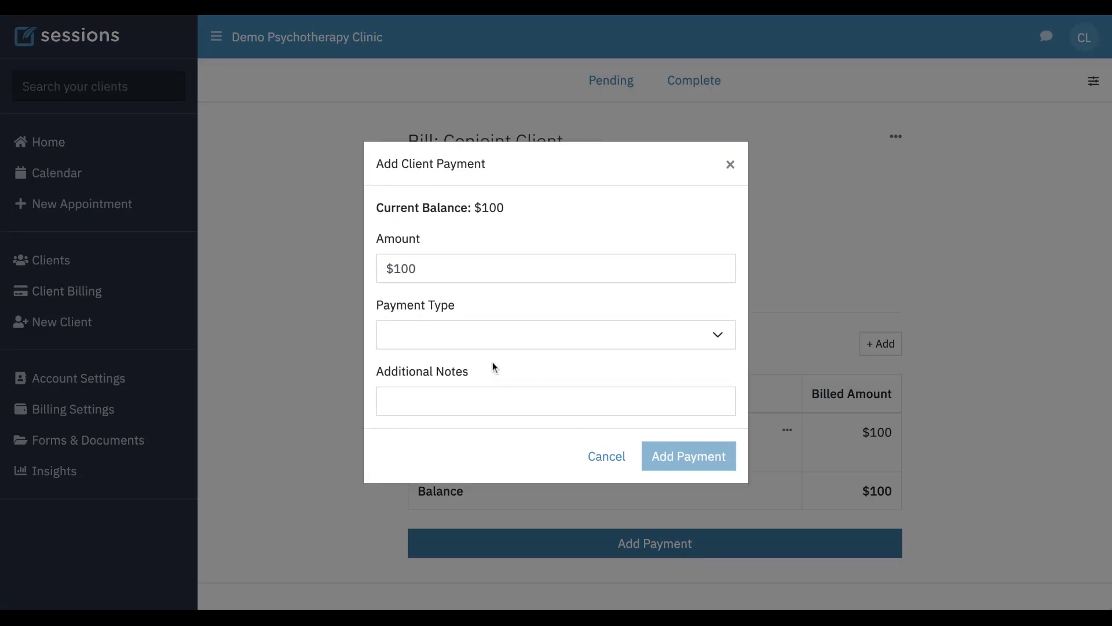
{"action": "left_click", "coordinate": [447, 350]}
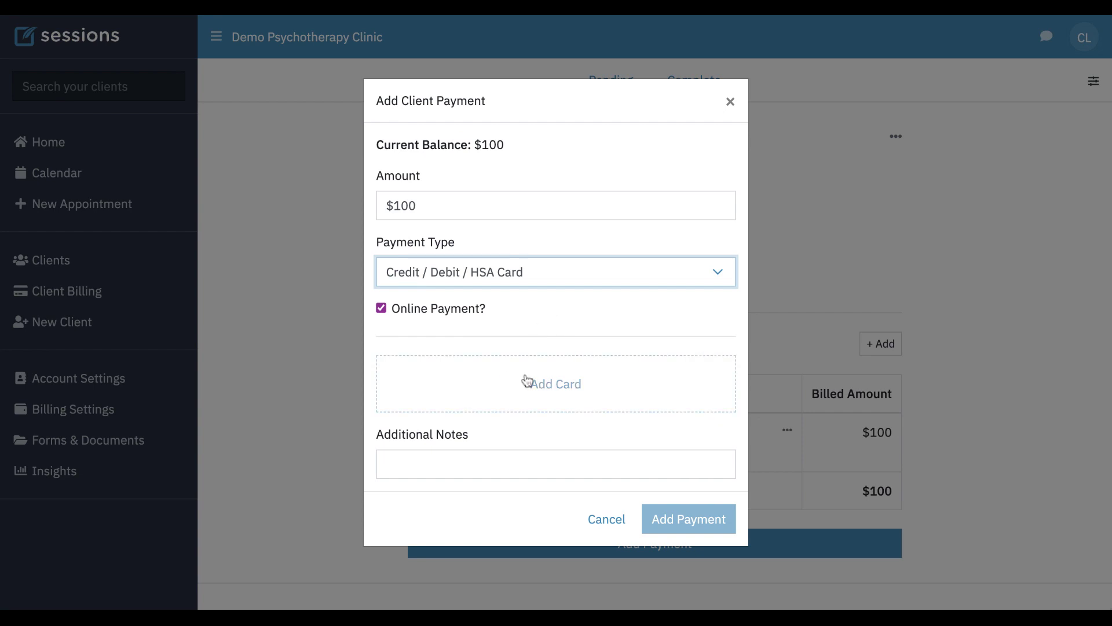
{"action": "left_click", "coordinate": [606, 519]}
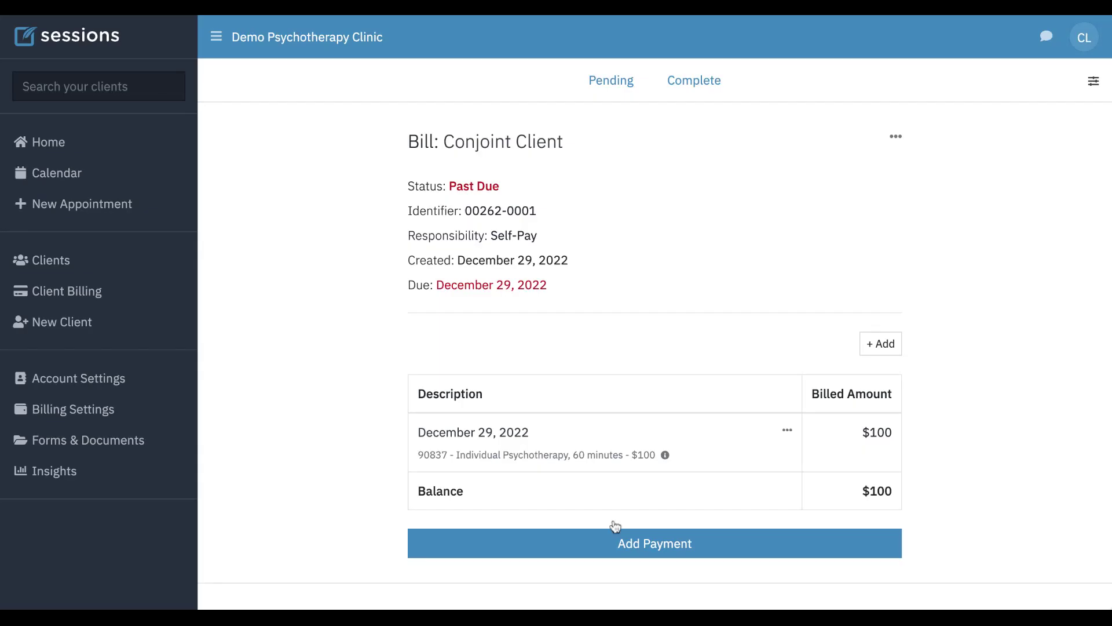
{"action": "left_click", "coordinate": [534, 147]}
- Assign the individual member as the Conjoint Client's billing contact, then open that member's profile
{"action": "left_click", "coordinate": [544, 169]}
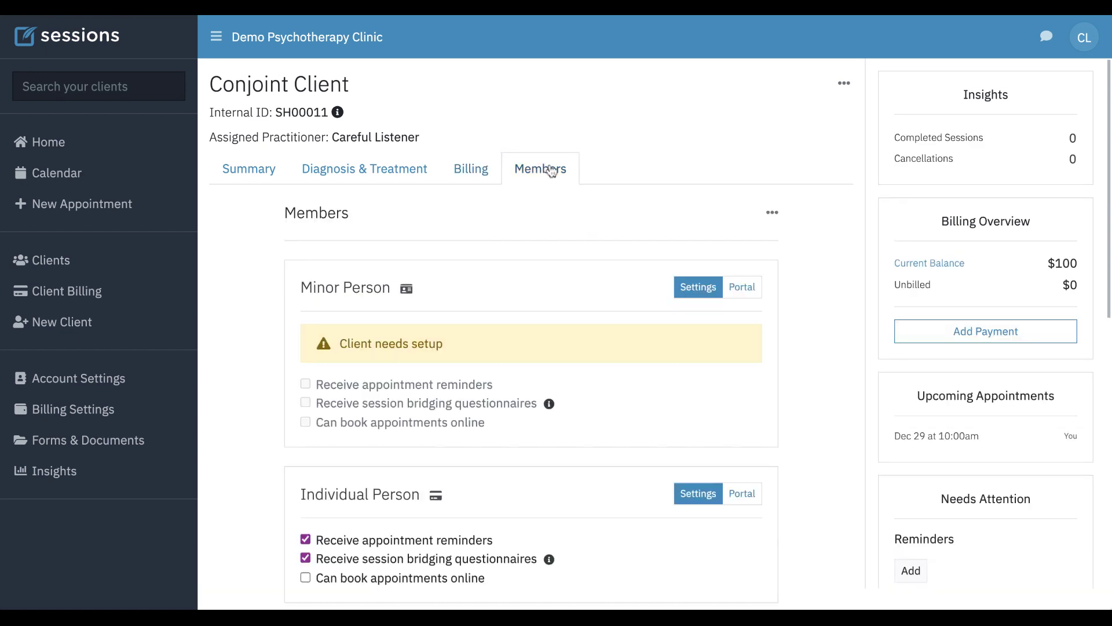
{"action": "scroll", "coordinate": [693, 389], "scroll_direction": "down", "scroll_amount": 1}
{"action": "scroll", "coordinate": [693, 390], "scroll_direction": "down", "scroll_amount": 1}
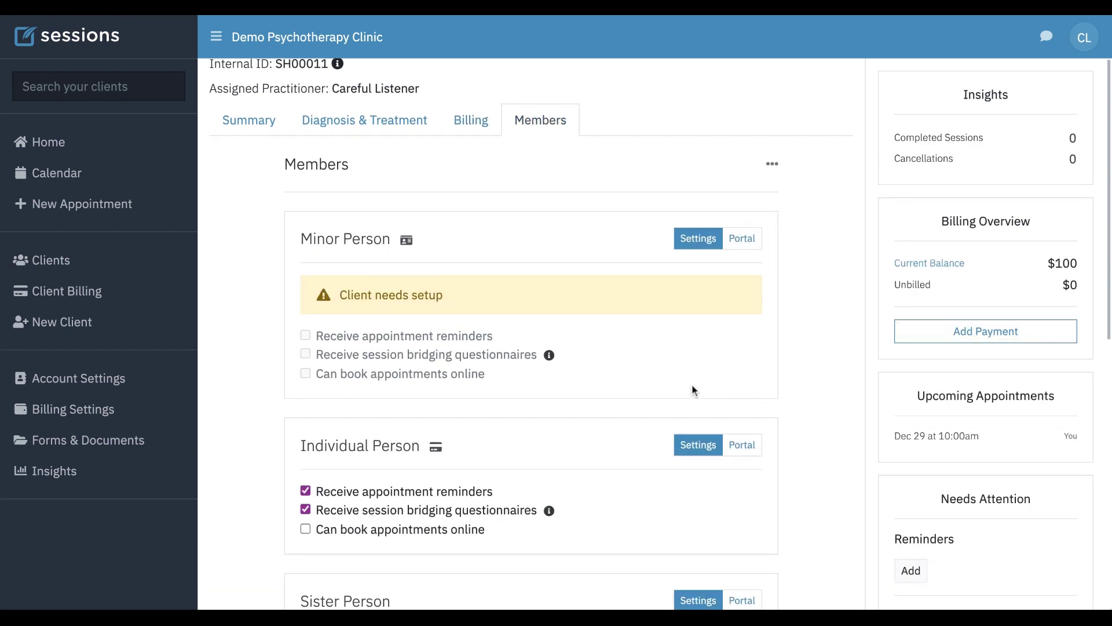
{"action": "left_click", "coordinate": [772, 165]}
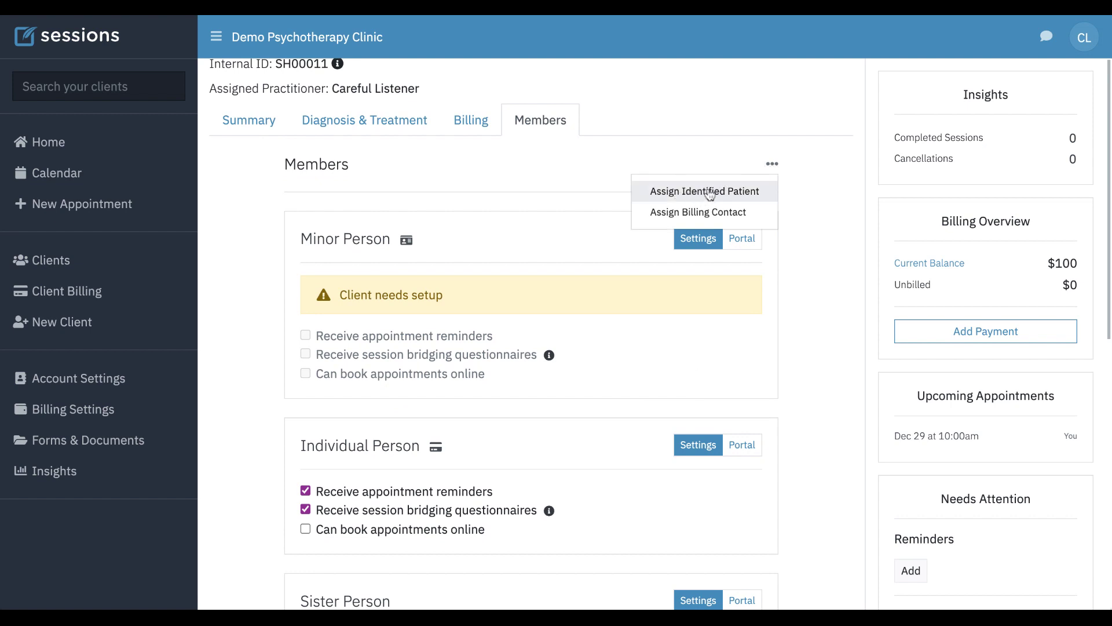
{"action": "left_click", "coordinate": [704, 213]}
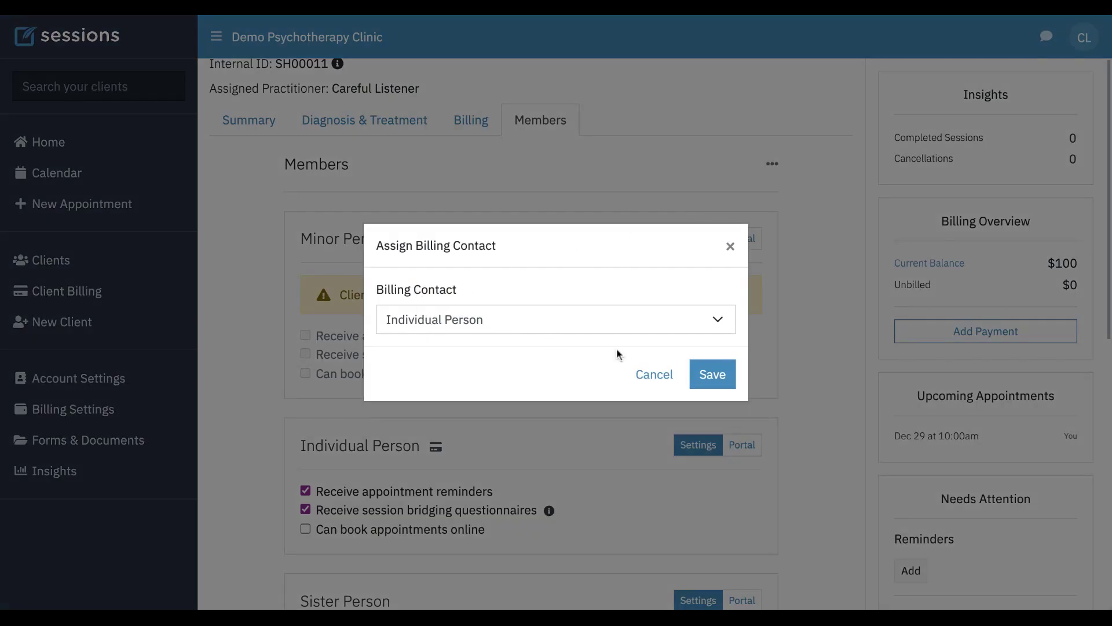
{"action": "left_click", "coordinate": [718, 377]}
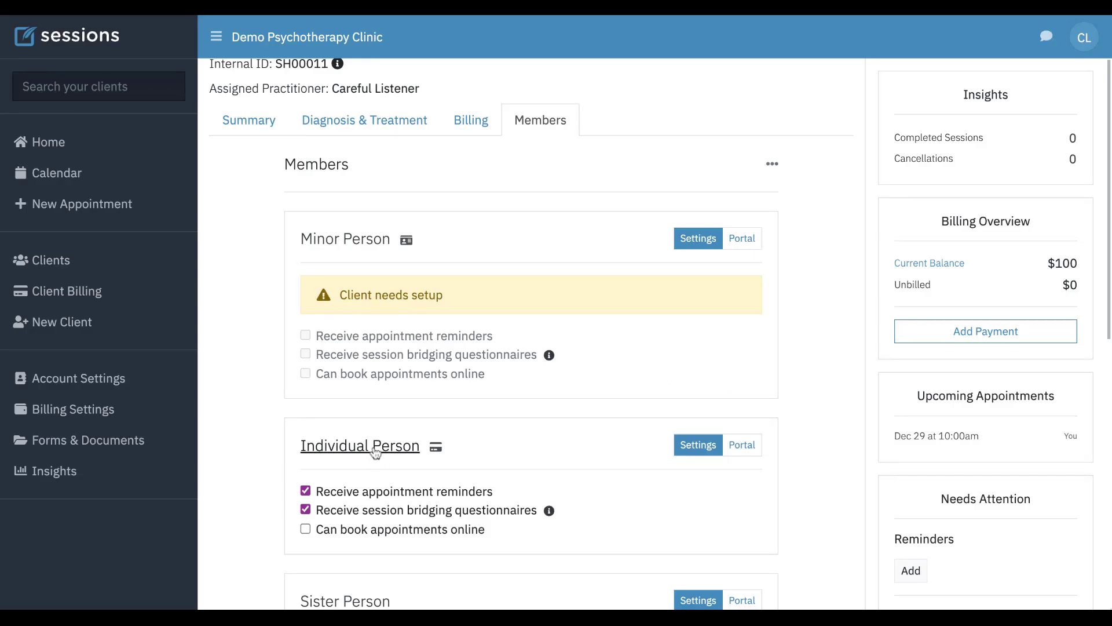
{"action": "left_click", "coordinate": [376, 448]}
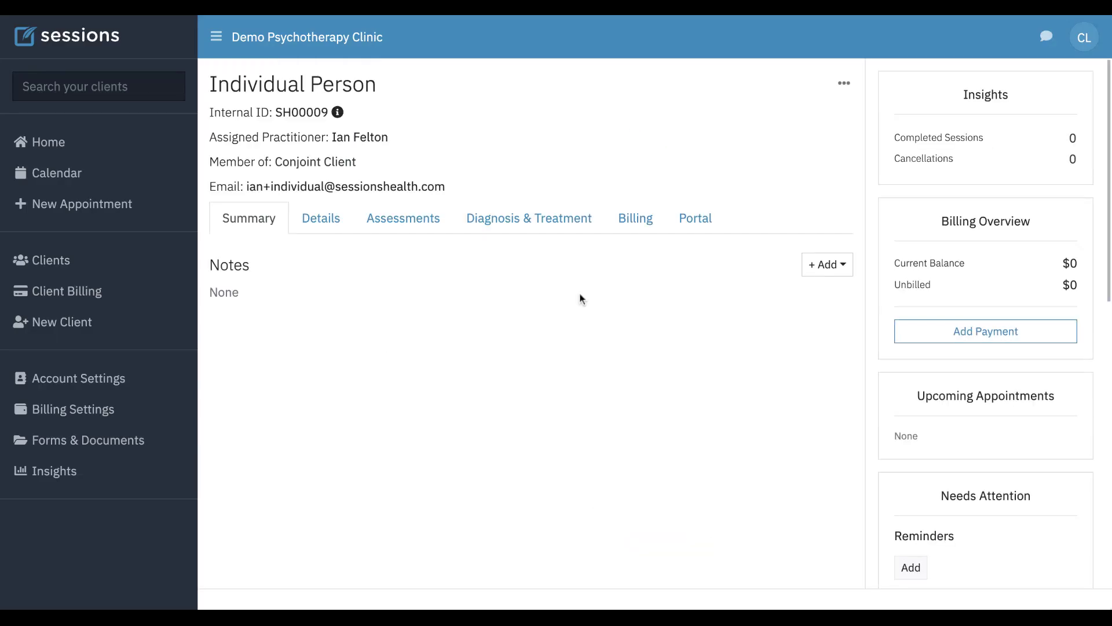
- Open the billing contact's Billing > Settings and scroll down to Online Payment Methods
{"action": "left_click", "coordinate": [637, 225]}
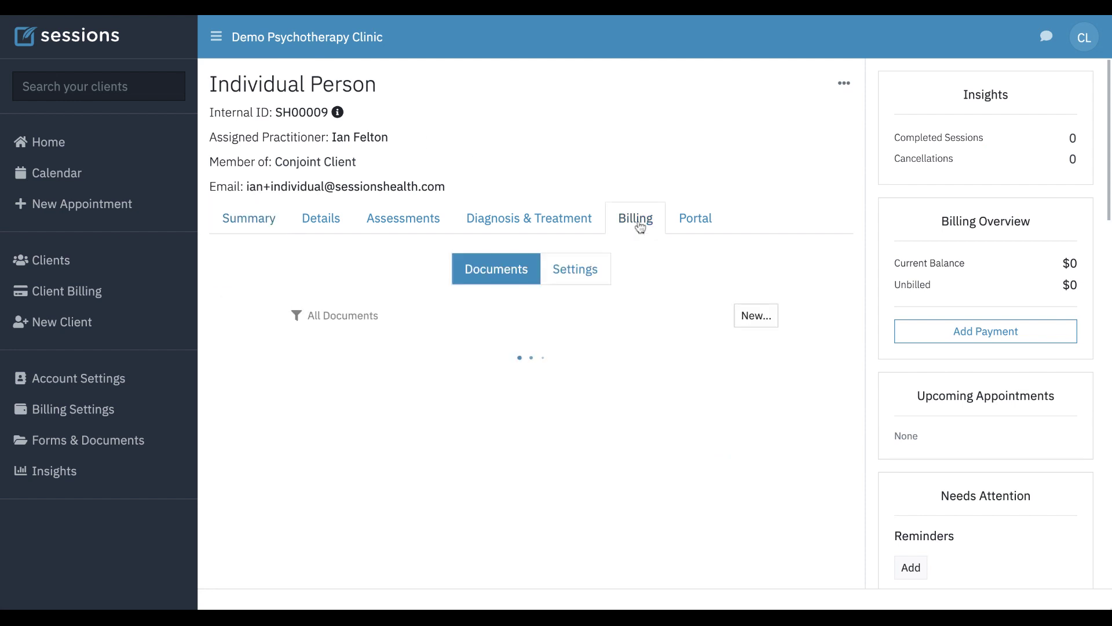
{"action": "left_click", "coordinate": [578, 273]}
{"action": "scroll", "coordinate": [650, 398], "scroll_direction": "down", "scroll_amount": 8}
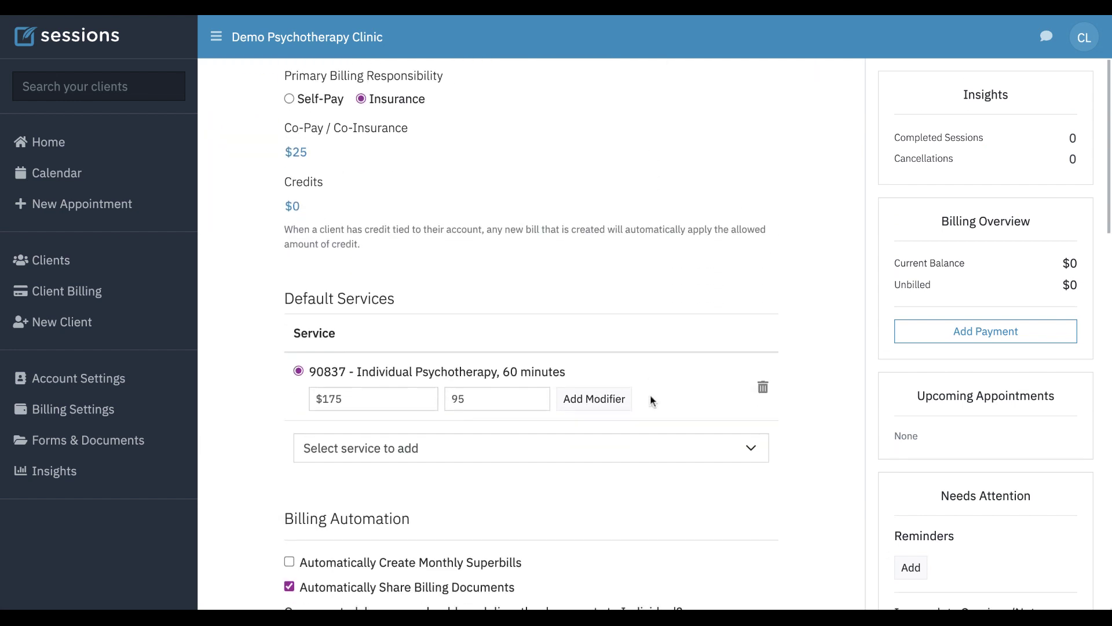
{"action": "scroll", "coordinate": [650, 395], "scroll_direction": "down", "scroll_amount": 5}
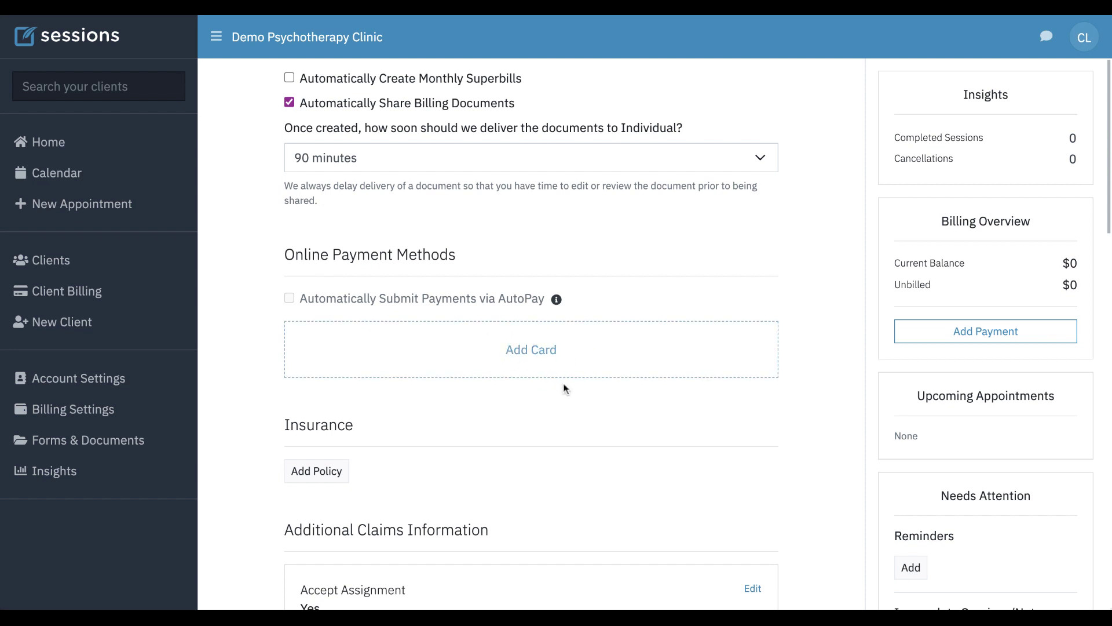
- Start adding a card for the billing contact, entering the card number and 04/25 expiry
{"action": "left_click", "coordinate": [537, 355]}
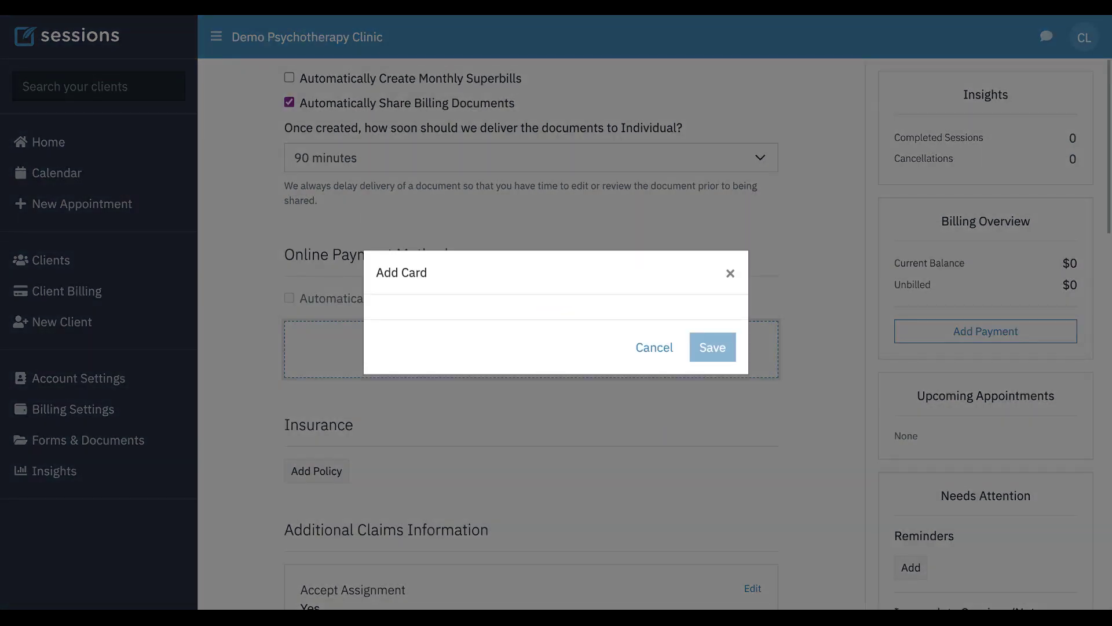
{"action": "left_click", "coordinate": [421, 255]}
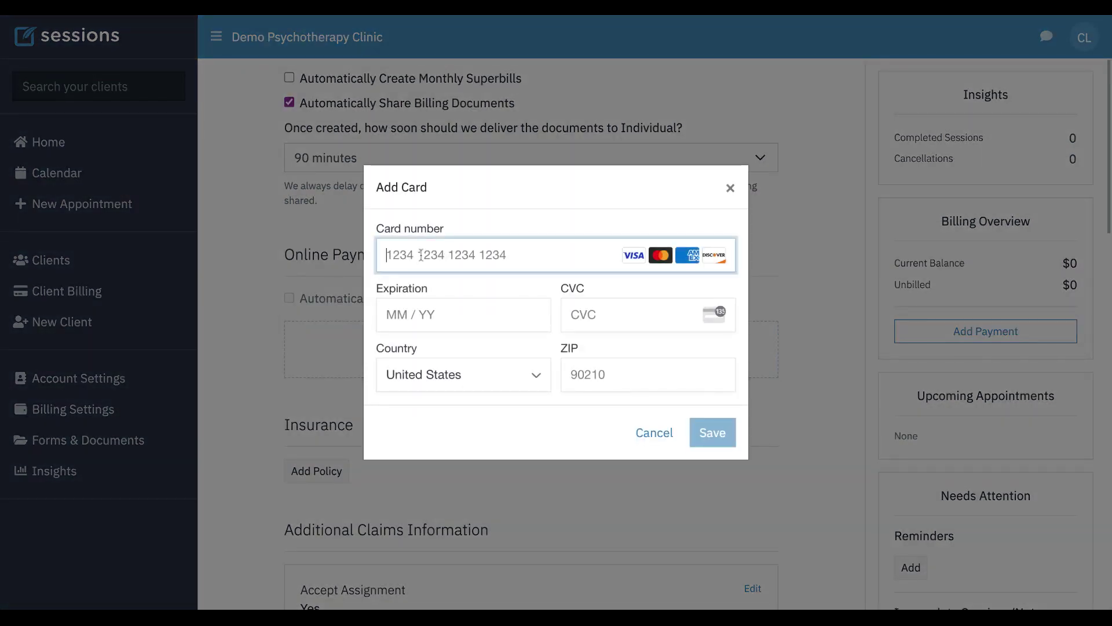
{"action": "type", "text": "4242 424"}
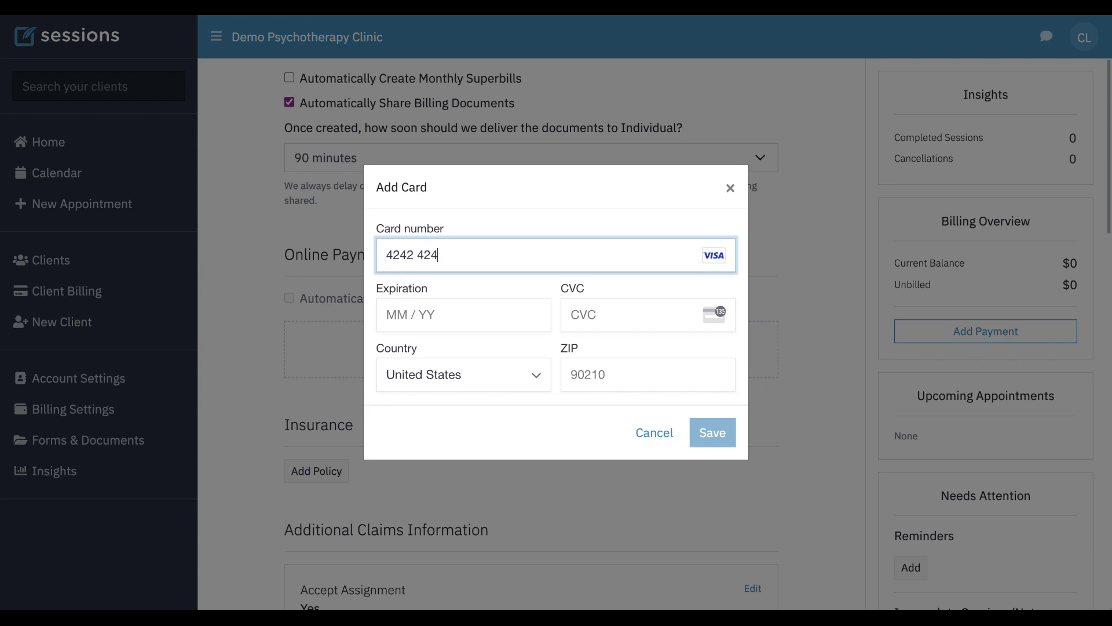
{"action": "type", "text": "2 4242 4242"}
{"action": "left_click", "coordinate": [414, 313]}
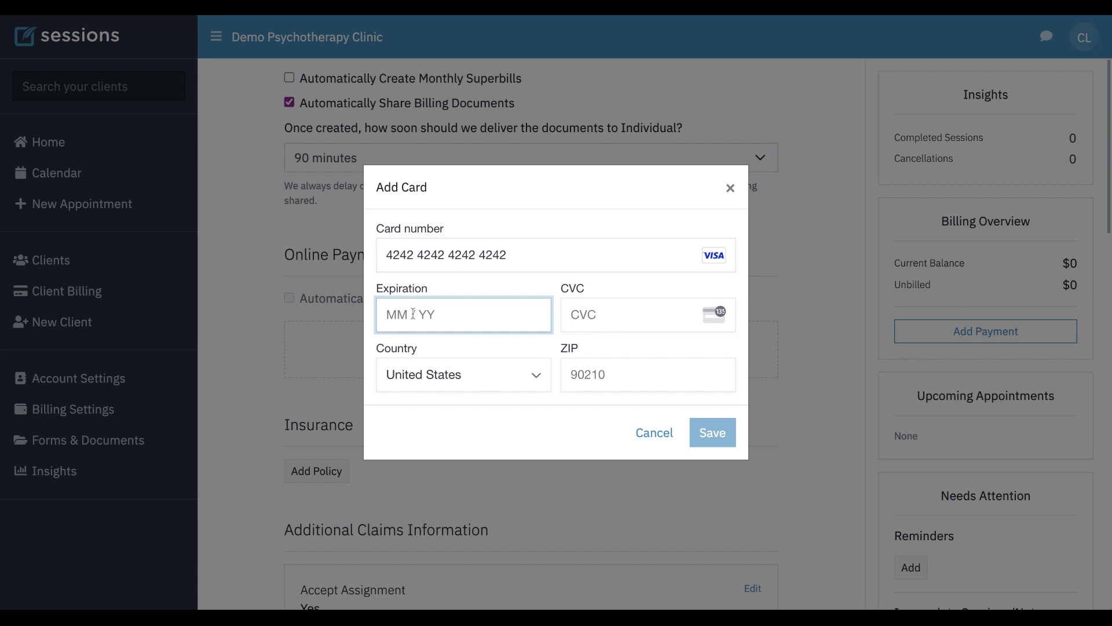
{"action": "type", "text": "04 / 25"}
- Enter the card's security code and billing ZIP, then save the Visa card
{"action": "left_click", "coordinate": [607, 318]}
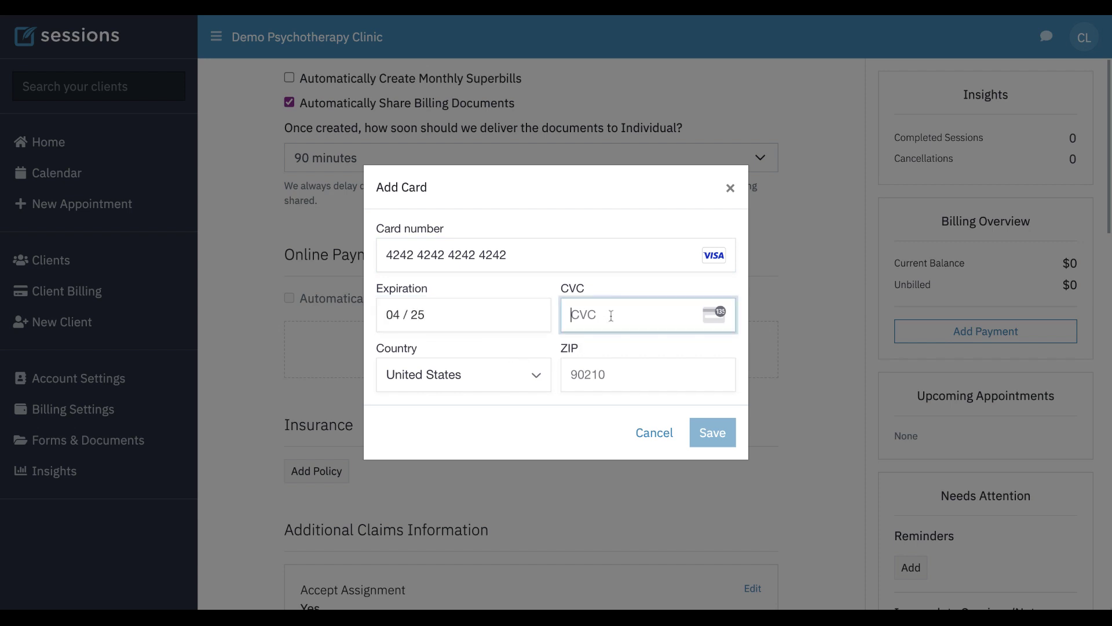
{"action": "type", "text": "232"}
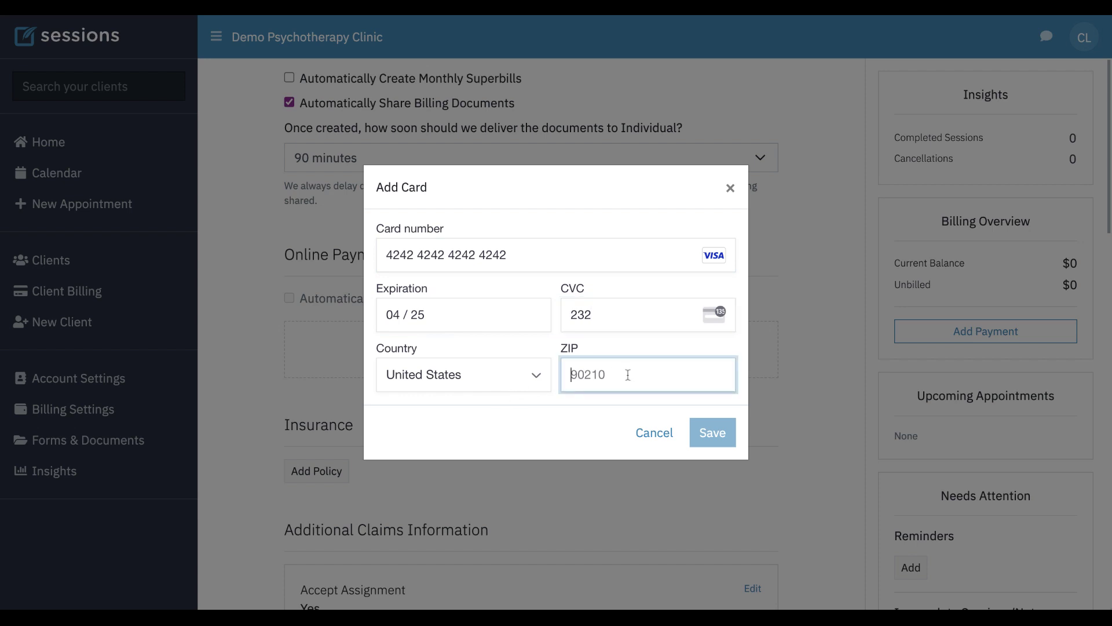
{"action": "type", "text": "90210"}
{"action": "left_click", "coordinate": [714, 433]}
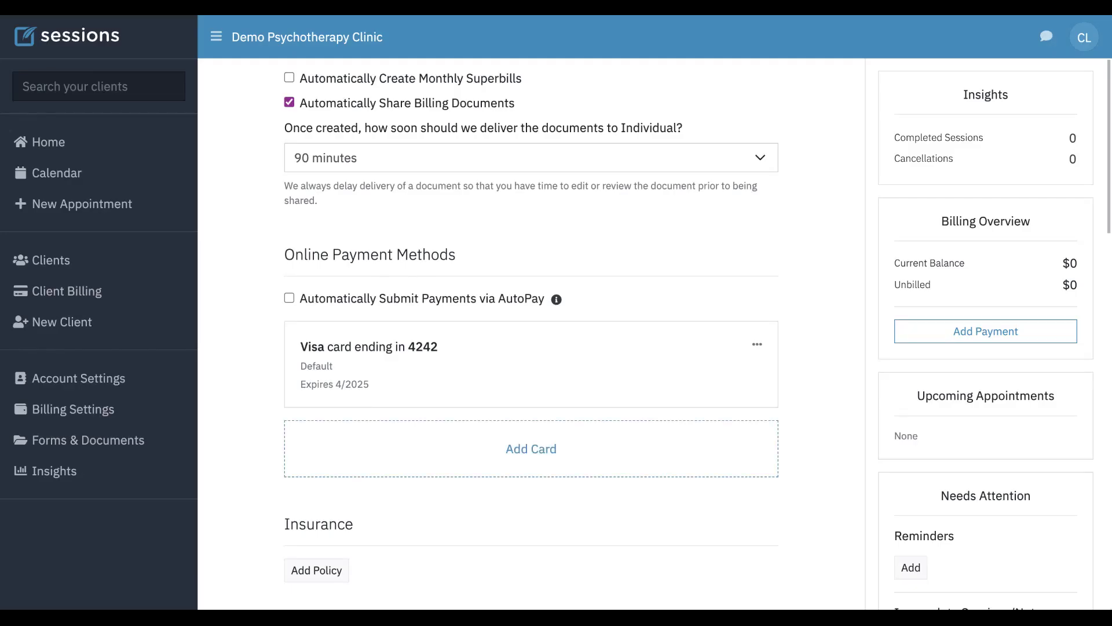
{"action": "scroll", "coordinate": [417, 368], "scroll_direction": "up", "scroll_amount": 10}
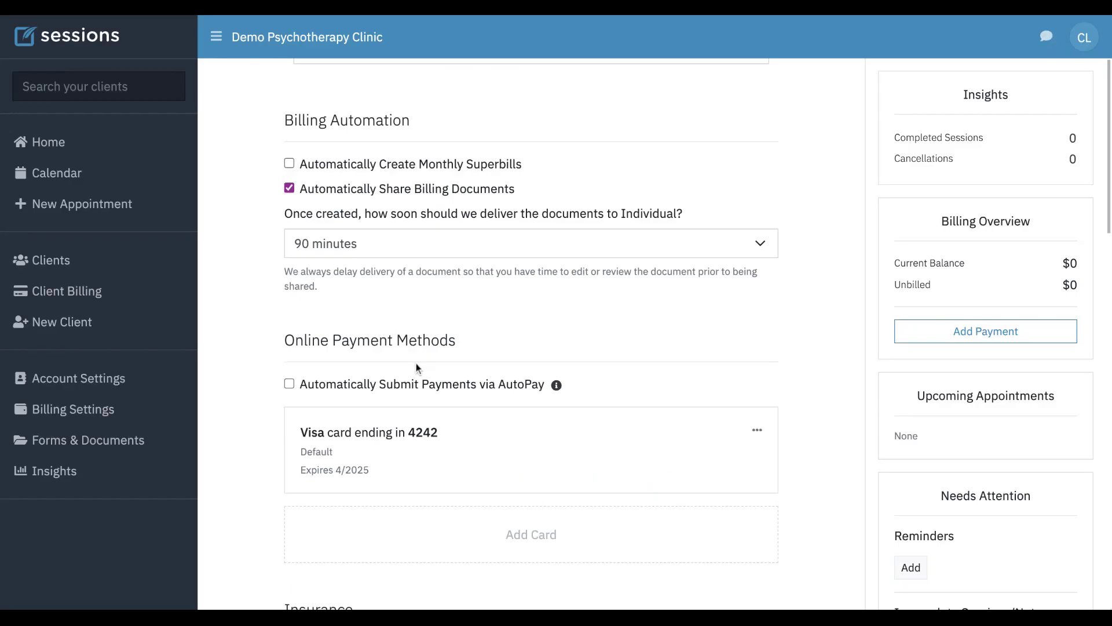
{"action": "scroll", "coordinate": [633, 367], "scroll_direction": "down", "scroll_amount": 10}
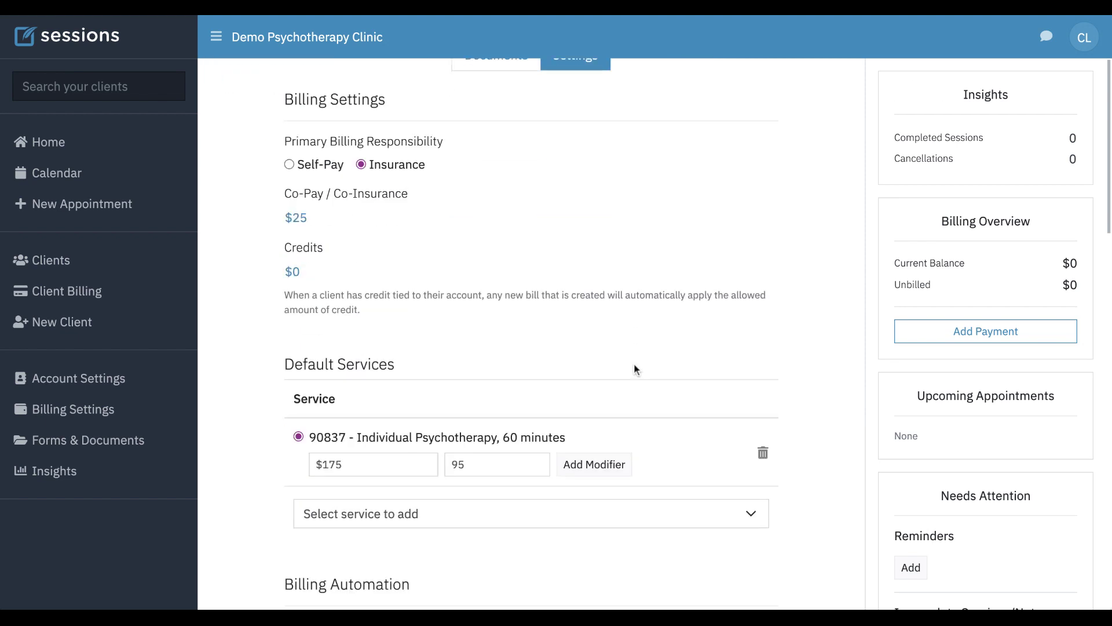
{"action": "scroll", "coordinate": [635, 369], "scroll_direction": "down", "scroll_amount": 2}
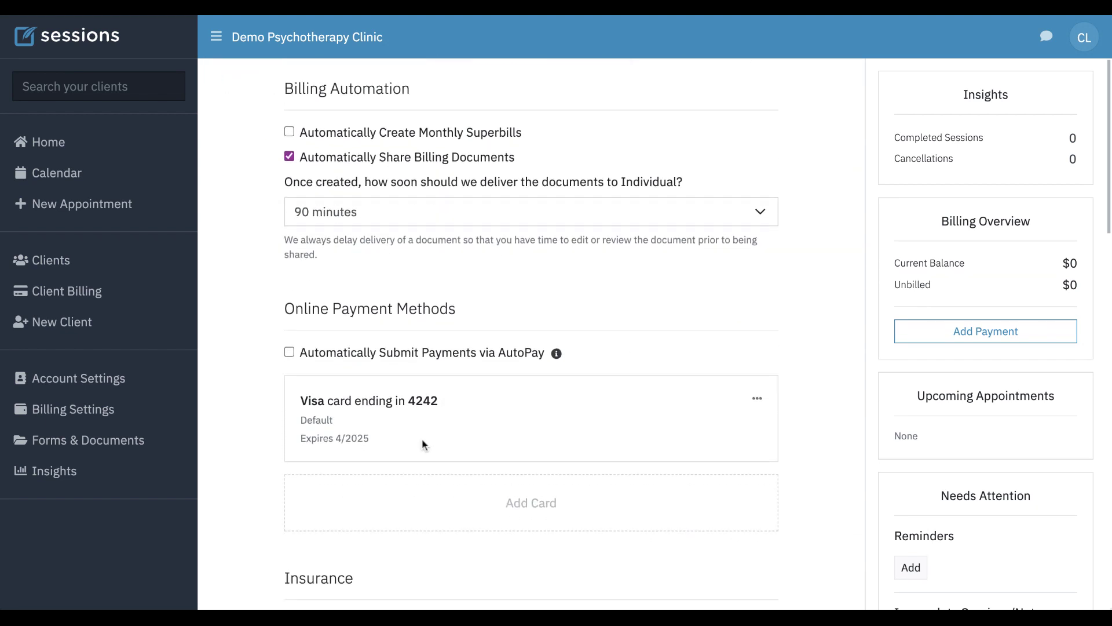
{"action": "scroll", "coordinate": [601, 302], "scroll_direction": "up", "scroll_amount": 1}
{"action": "scroll", "coordinate": [601, 302], "scroll_direction": "up", "scroll_amount": 10}
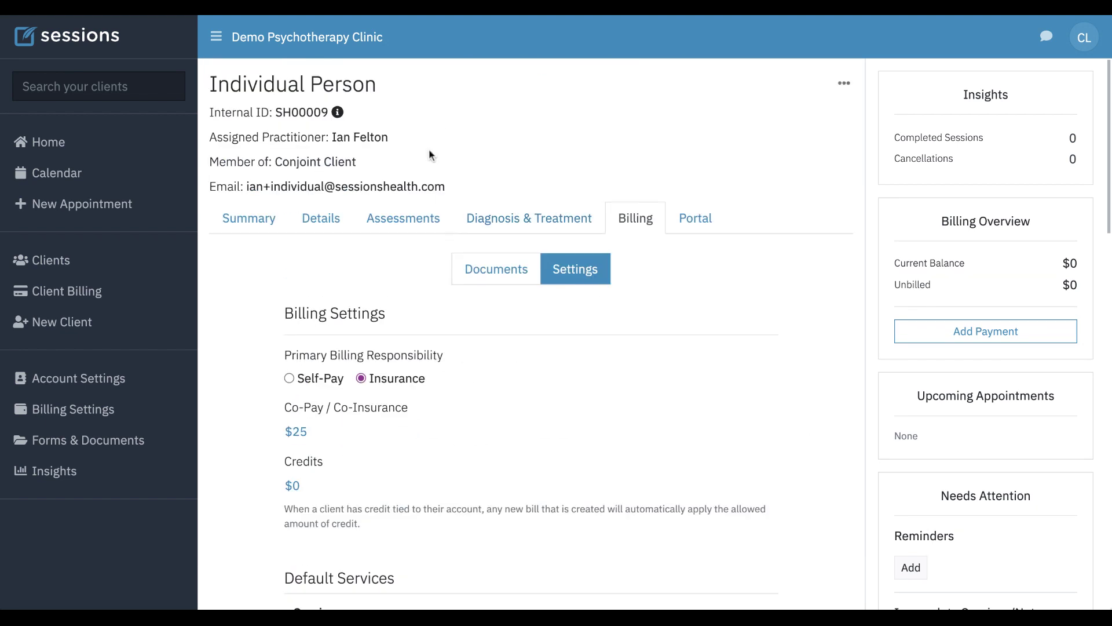
- Review the Conjoint Client's members, then open its billing documents listing past-due Bill-00262-0001
{"action": "left_click", "coordinate": [321, 163]}
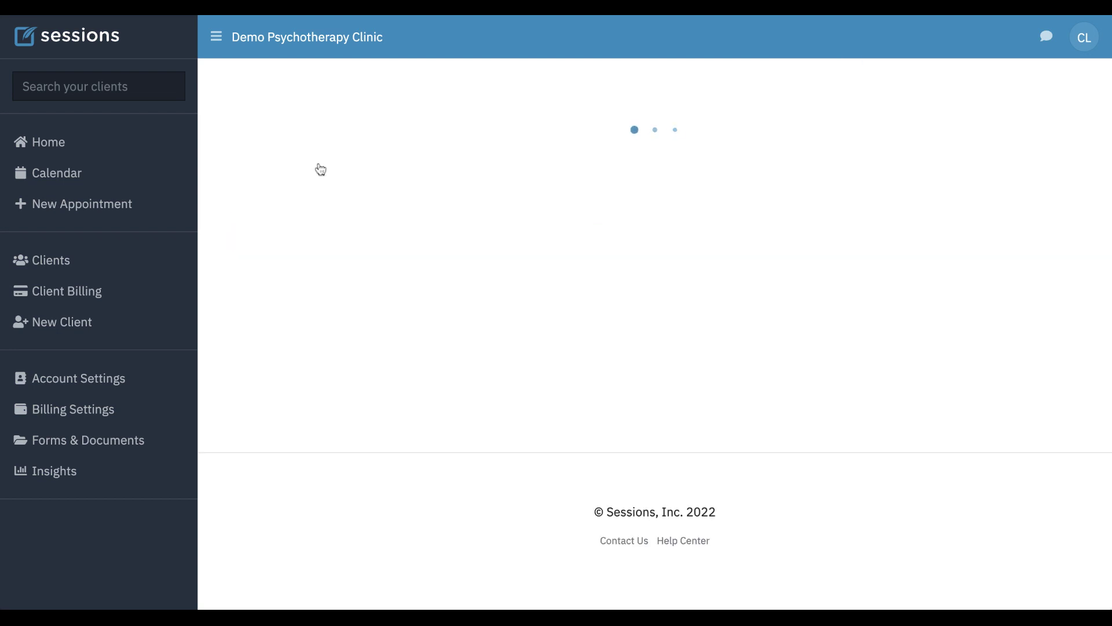
{"action": "left_click", "coordinate": [549, 178]}
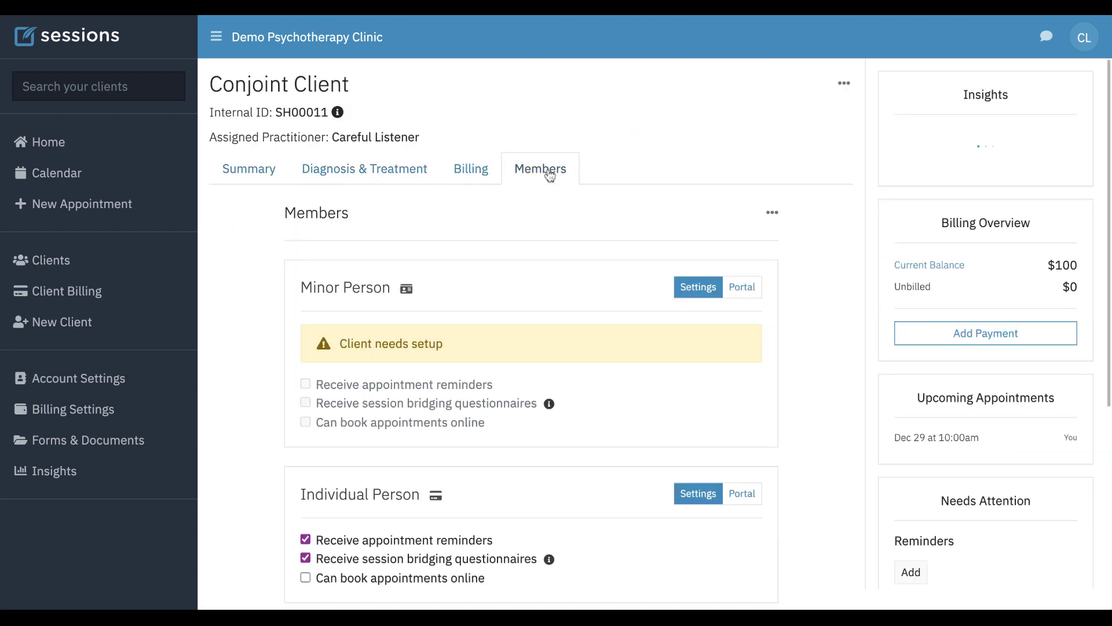
{"action": "scroll", "coordinate": [606, 363], "scroll_direction": "down", "scroll_amount": 3}
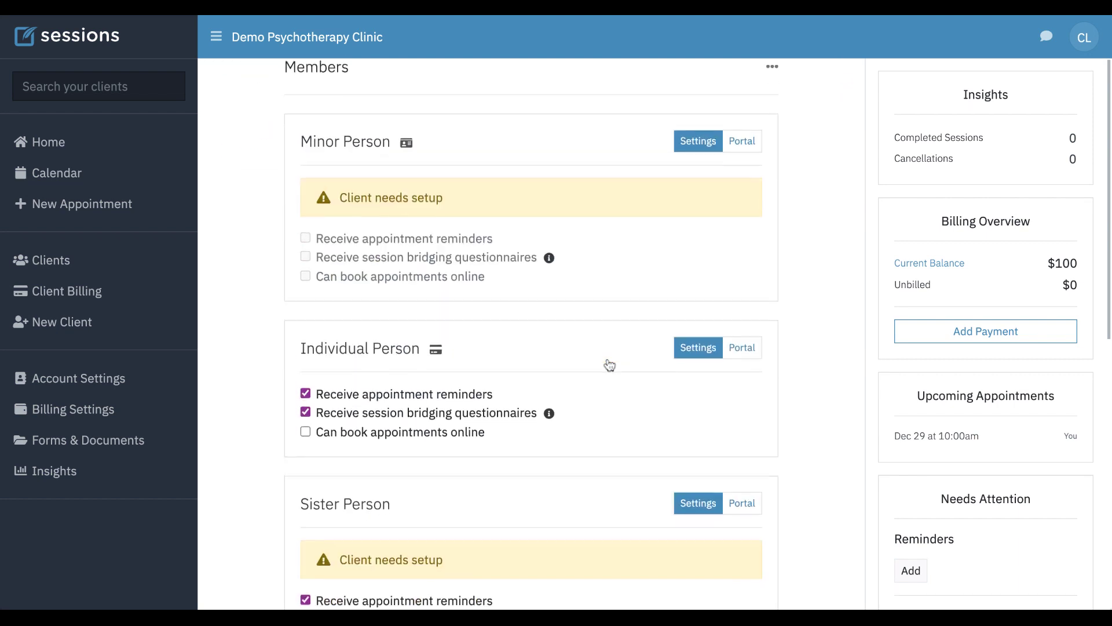
{"action": "mouse_move", "coordinate": [436, 345]}
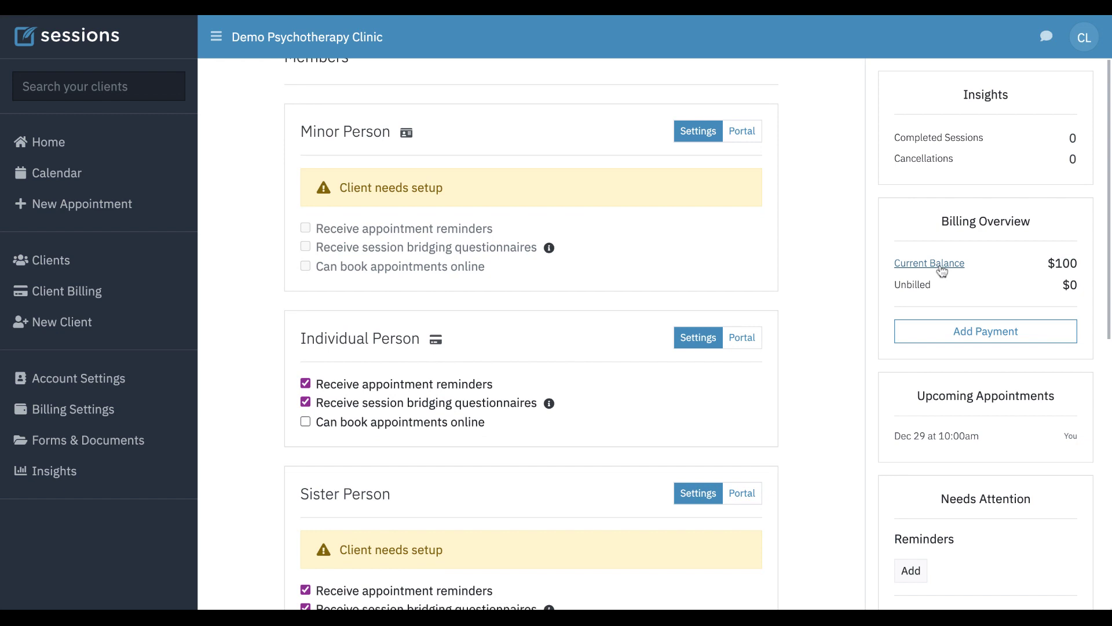
{"action": "left_click", "coordinate": [940, 268]}
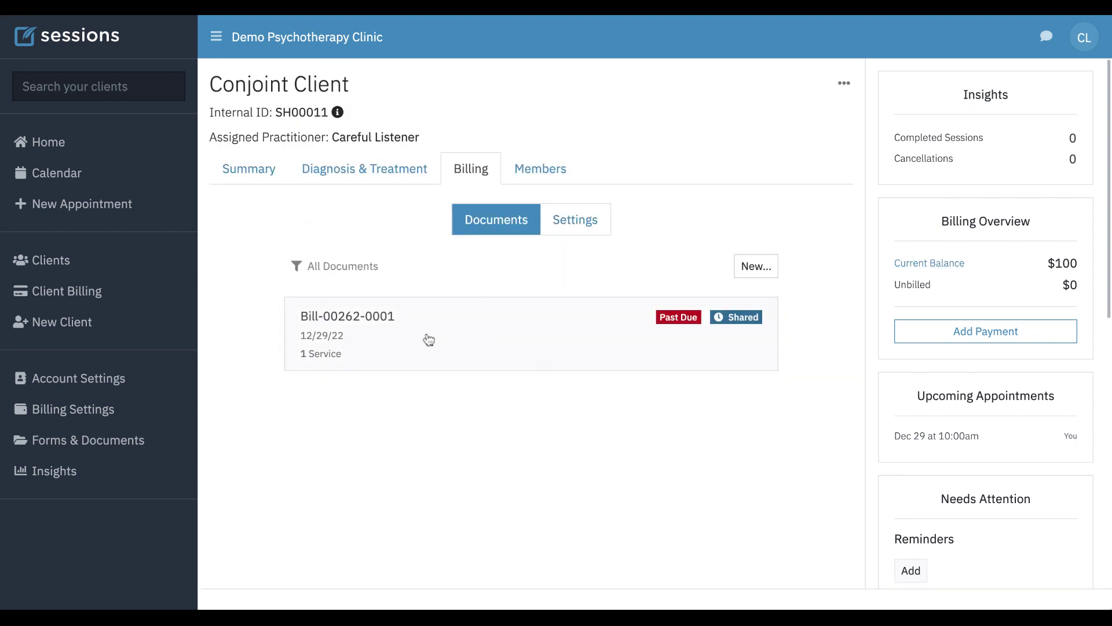
- Pay Bill-00262-0001's $100 in full with the saved Visa card, leaving a $0 balance
{"action": "left_click", "coordinate": [430, 340]}
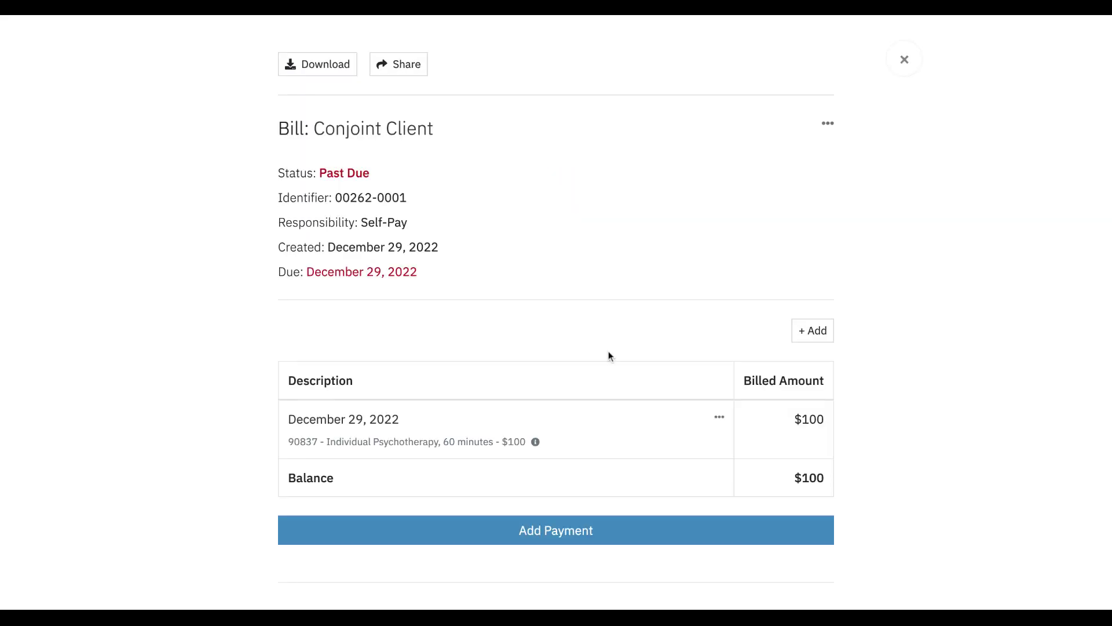
{"action": "scroll", "coordinate": [608, 356], "scroll_direction": "down", "scroll_amount": 1}
{"action": "left_click", "coordinate": [571, 489]}
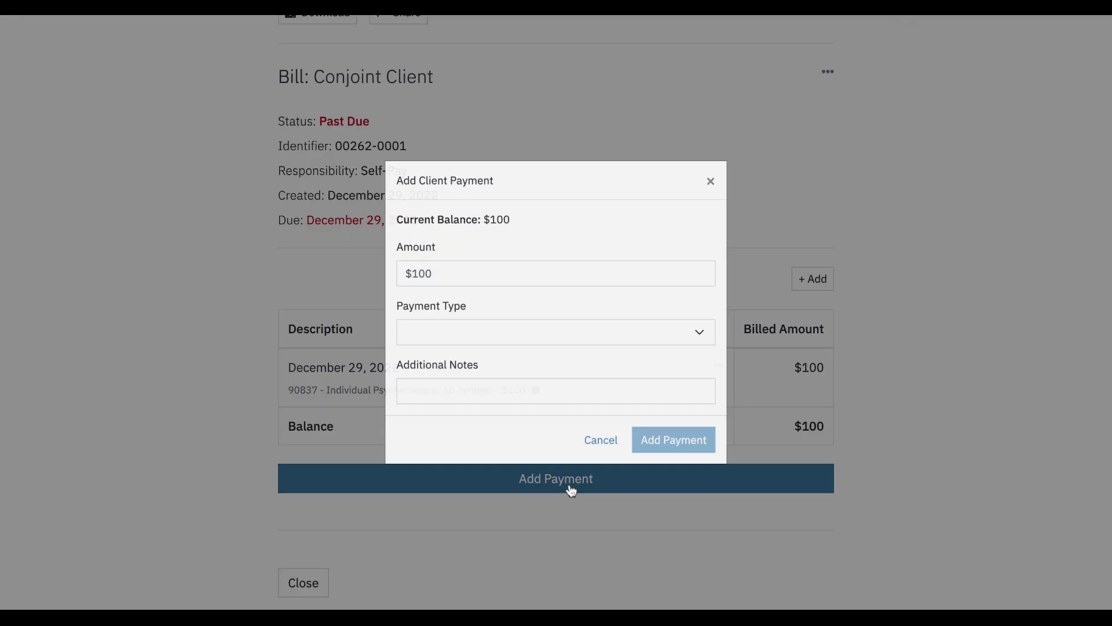
{"action": "left_click", "coordinate": [501, 339]}
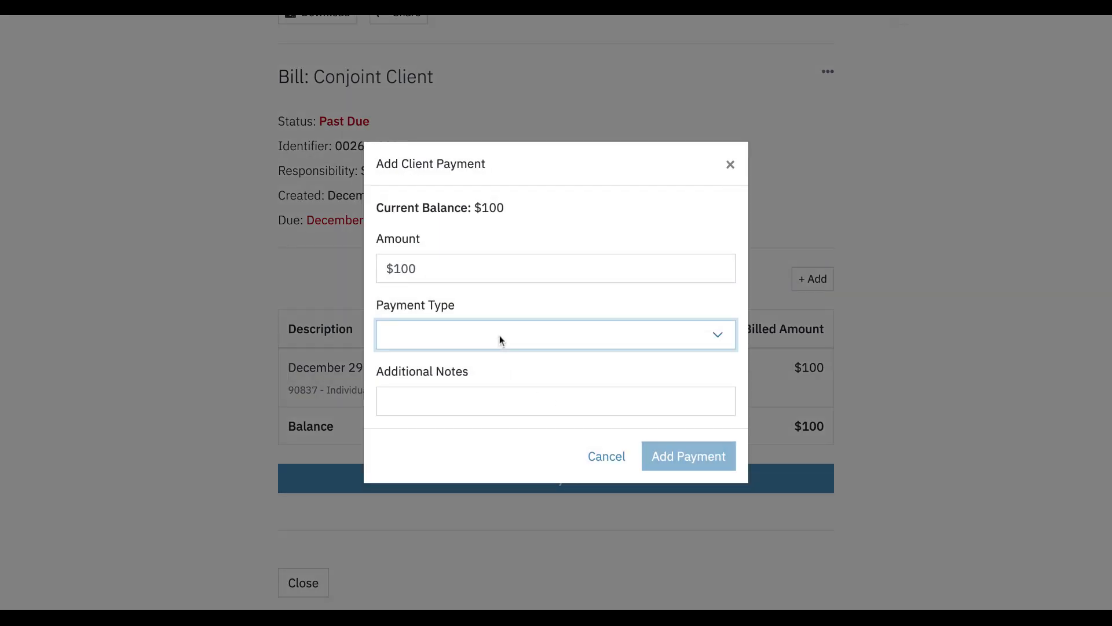
{"action": "left_click", "coordinate": [468, 359]}
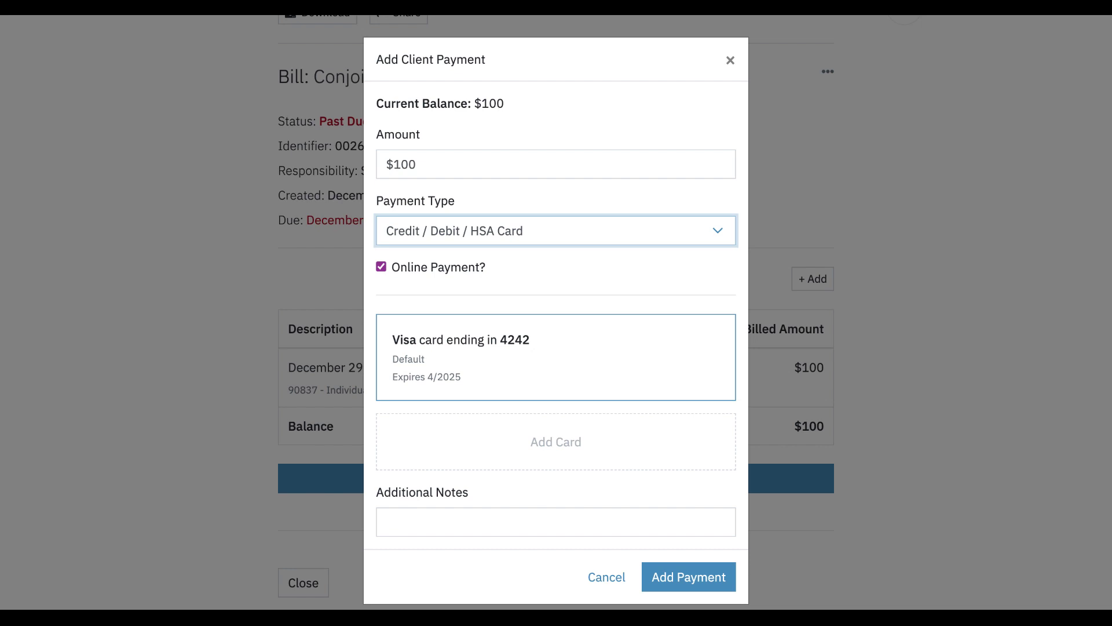
{"action": "left_click", "coordinate": [694, 582]}
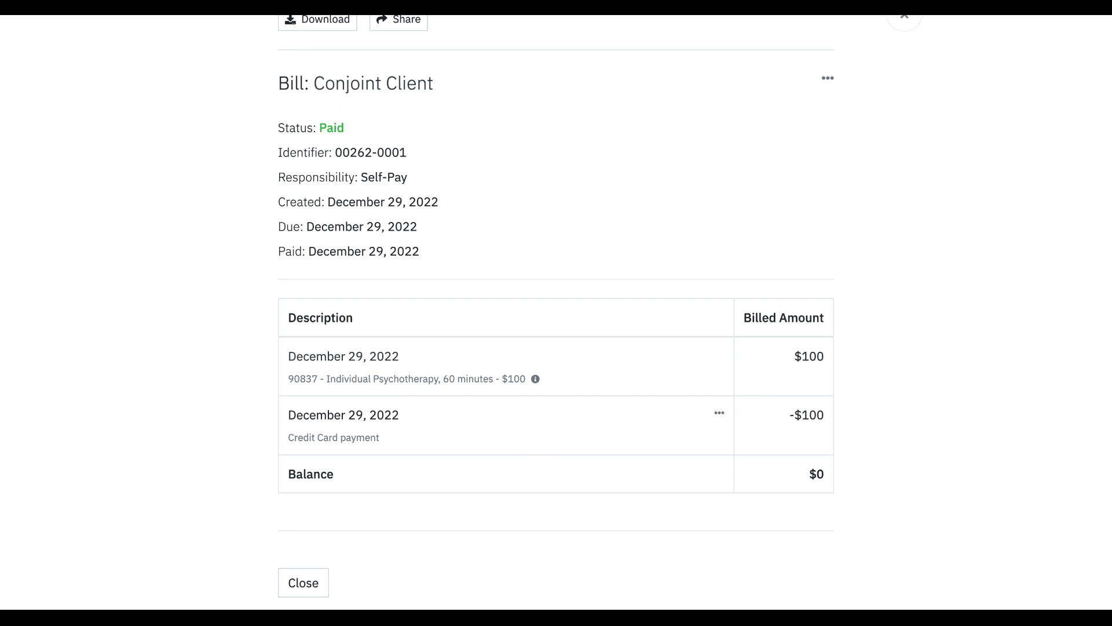
{"action": "scroll", "coordinate": [523, 457], "scroll_direction": "up", "scroll_amount": 2}
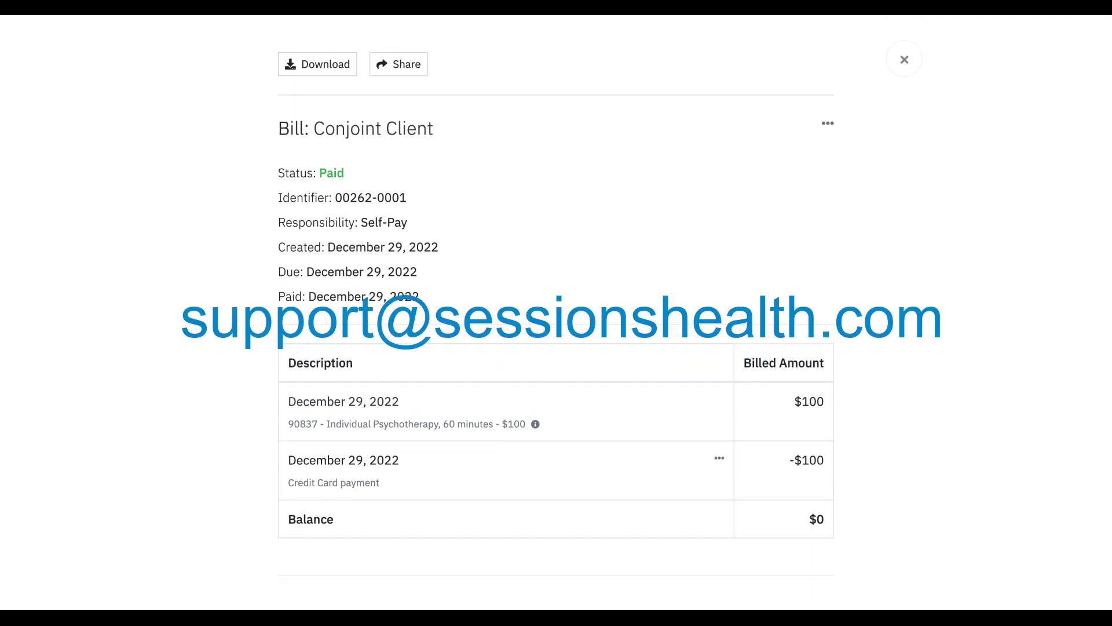